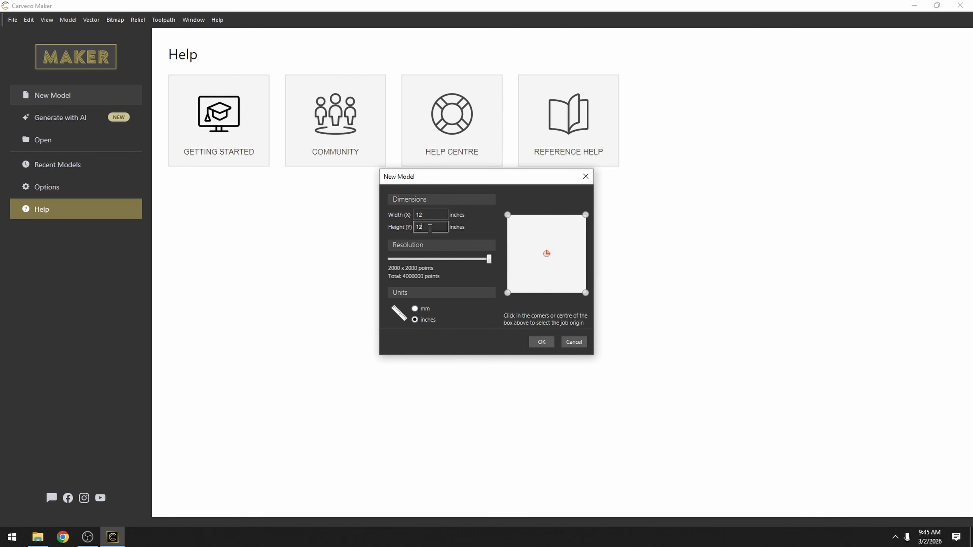
Create a new model 11.625 inches wide and 12 inches high at the highest resolution.
key("shift+Tab")
type("11.")
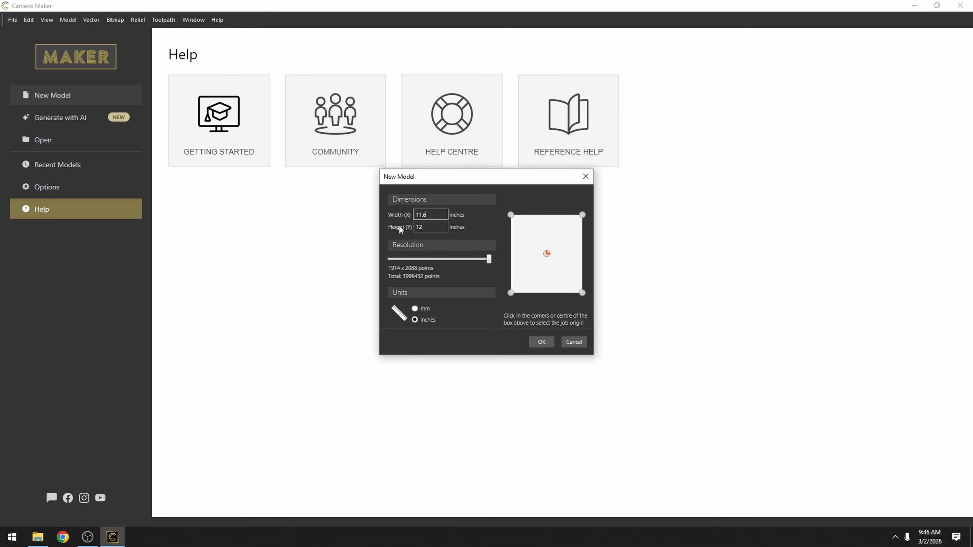
type("625")
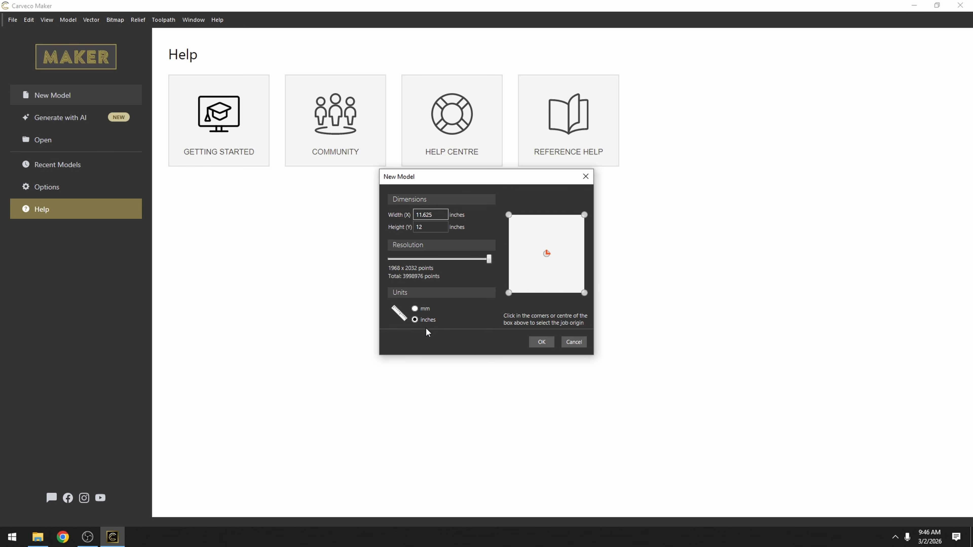
left_click(490, 260)
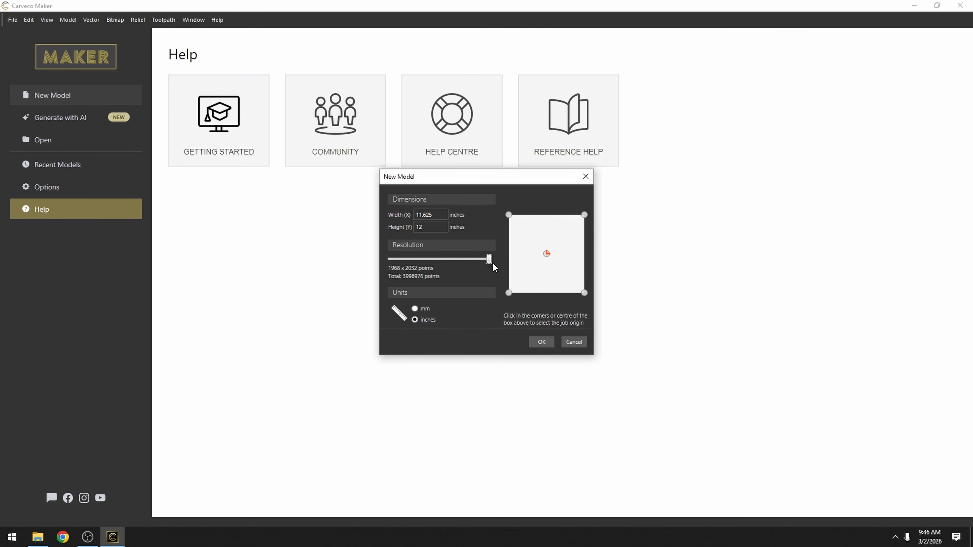
left_click(530, 341)
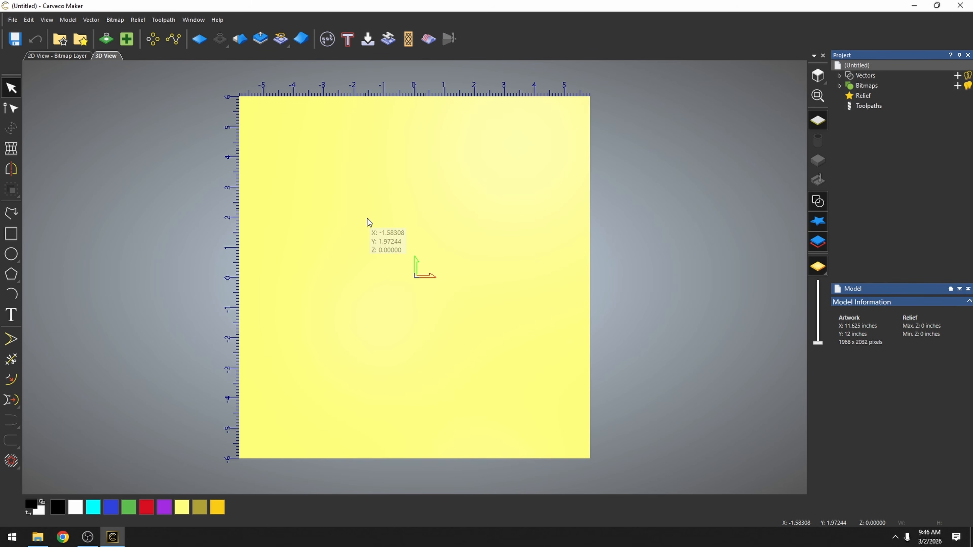
Import the mask as a 3D model into the relief.
left_click(138, 20)
mouse_move(181, 35)
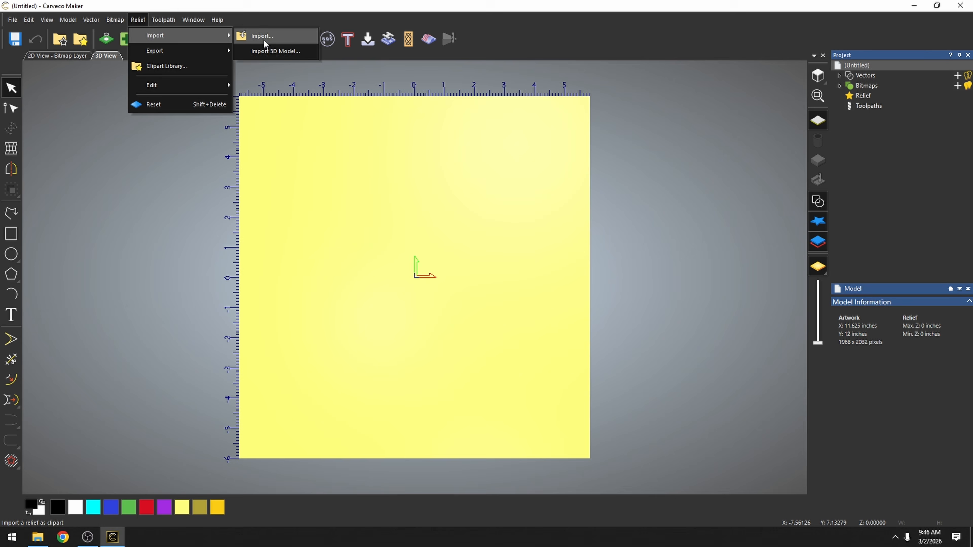
left_click(273, 51)
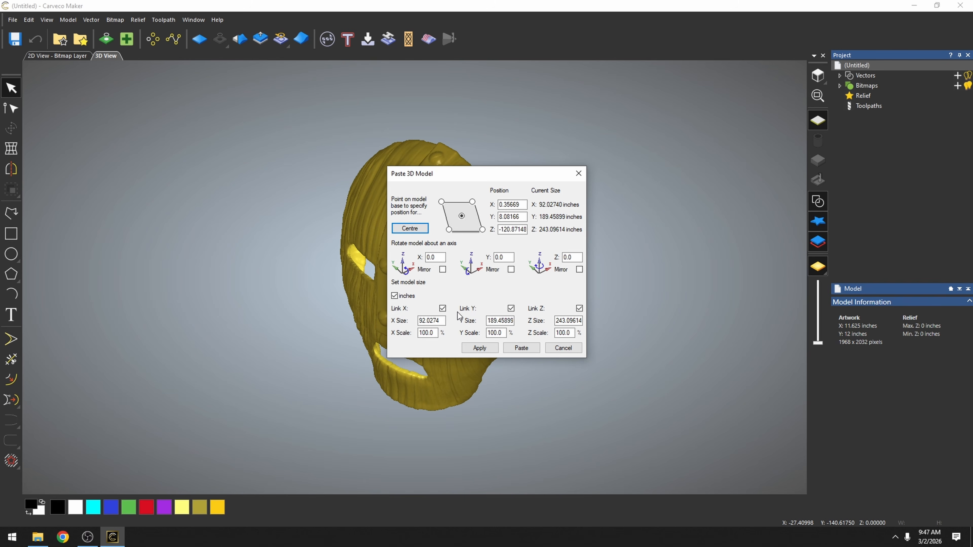
Move the Paste 3D Model dialog clear of the mask and rotate the model 90 degrees about the X axis.
left_click(817, 76)
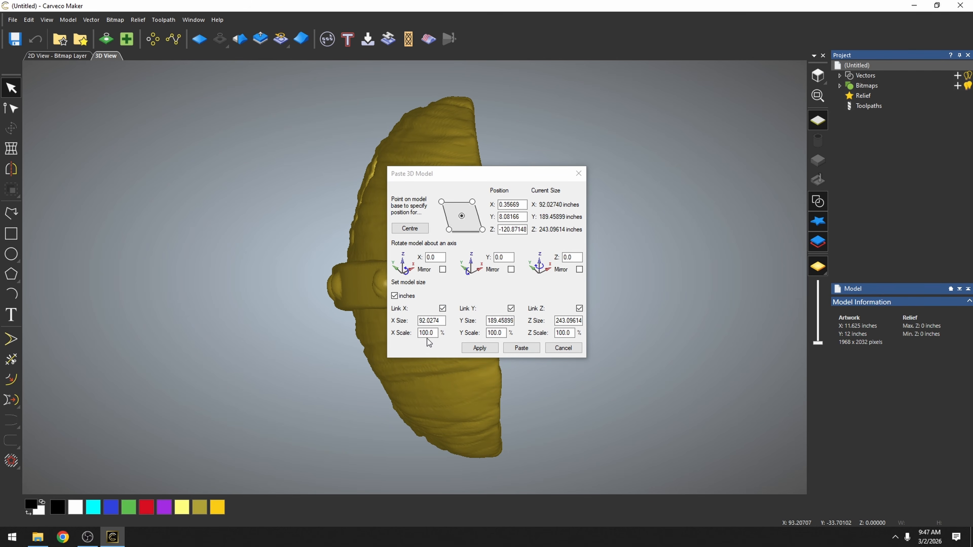
scroll(353, 303, "down", 2)
scroll(353, 300, "down", 1)
scroll(354, 302, "up", 3)
left_click_drag(406, 372, 401, 363)
left_click_drag(501, 169, 702, 194)
left_click_drag(492, 391, 476, 409)
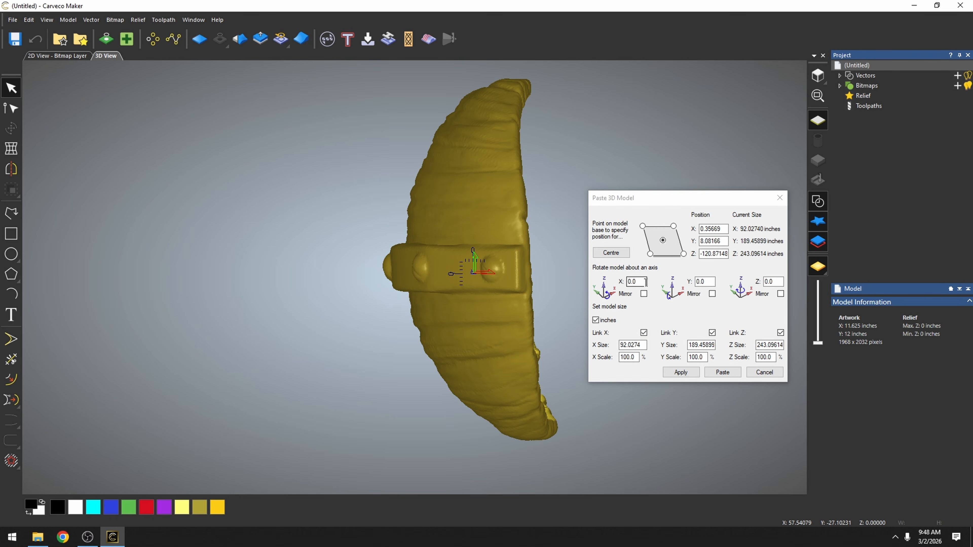
left_click_drag(646, 283, 588, 282)
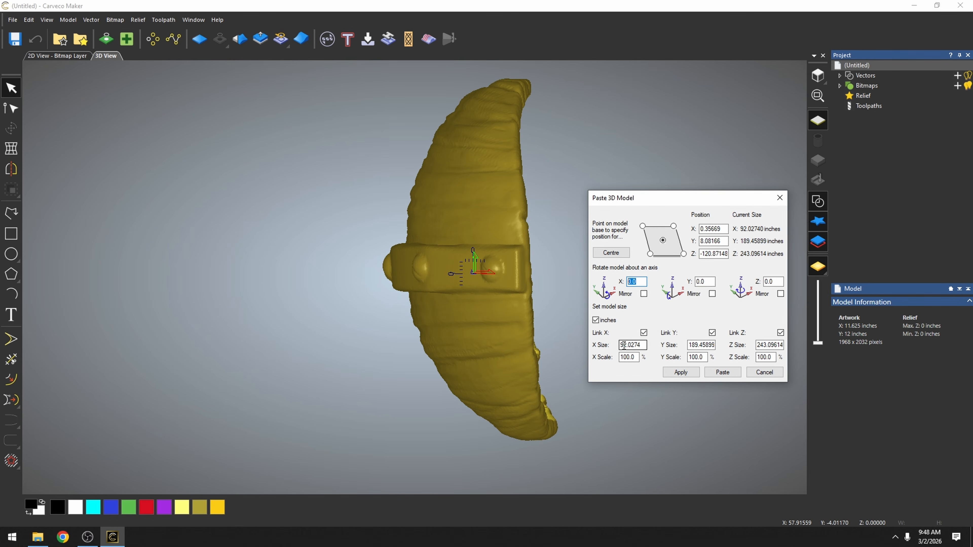
type("90")
left_click(680, 372)
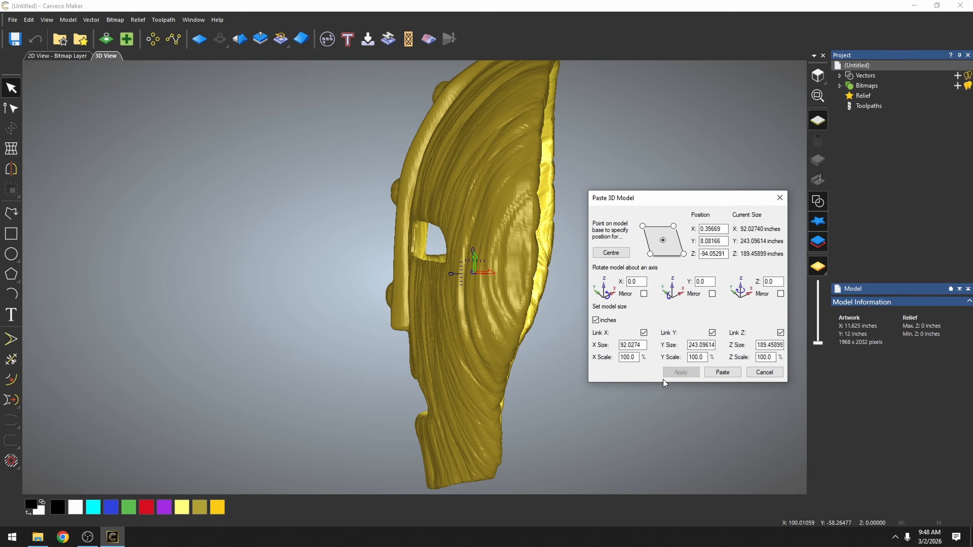
Rotate the mask 90 degrees about the Y axis, plus a further 180 degrees to turn its front upward.
double_click(705, 282)
type("90")
left_click(680, 372)
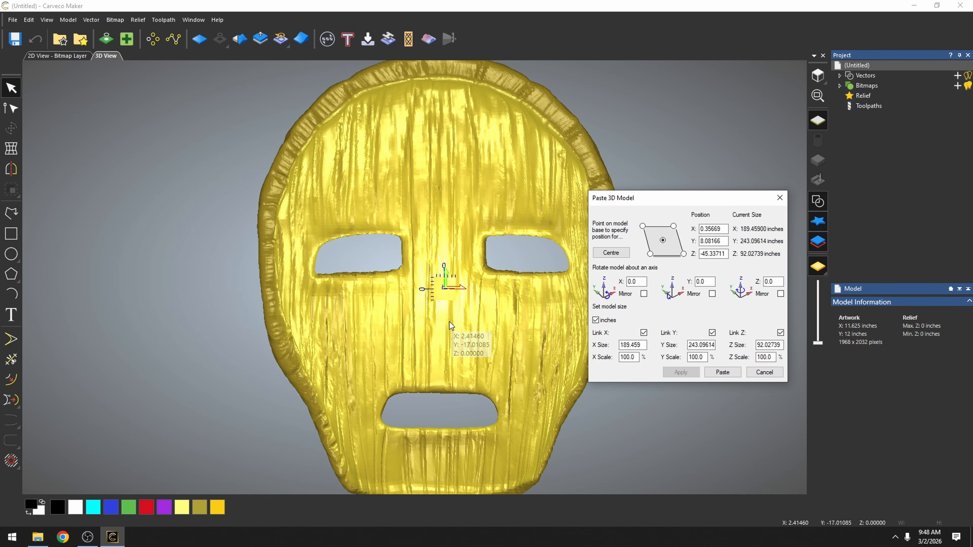
double_click(704, 282)
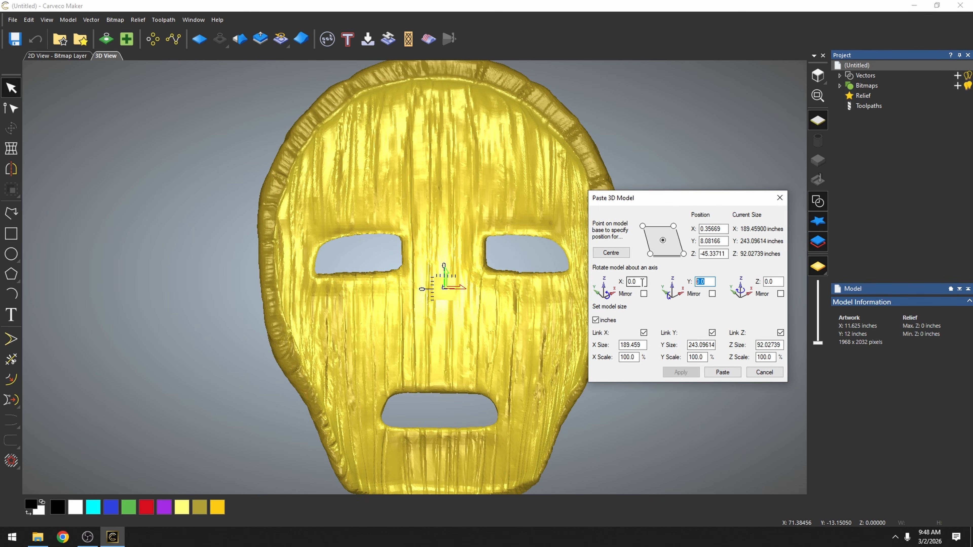
type("180")
key("Return")
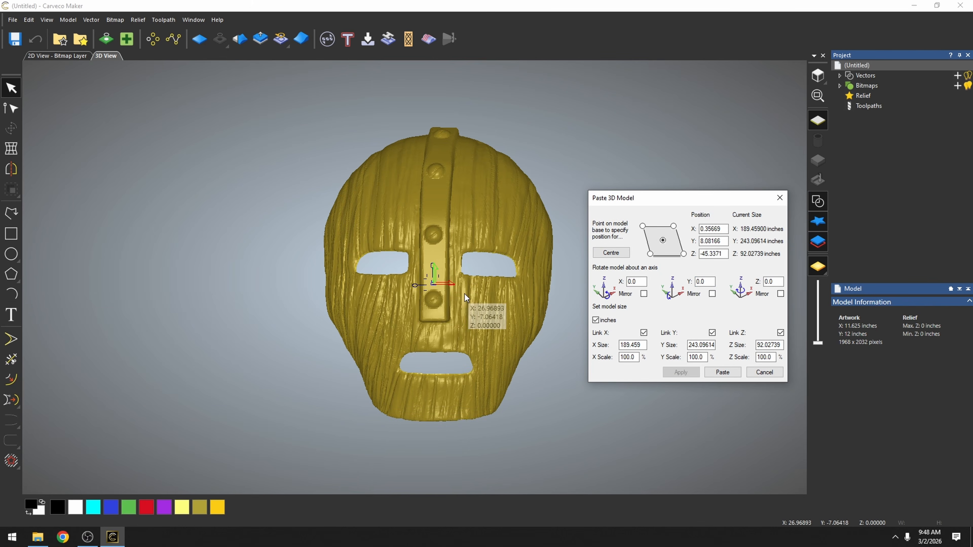
scroll(444, 311, "up", 2)
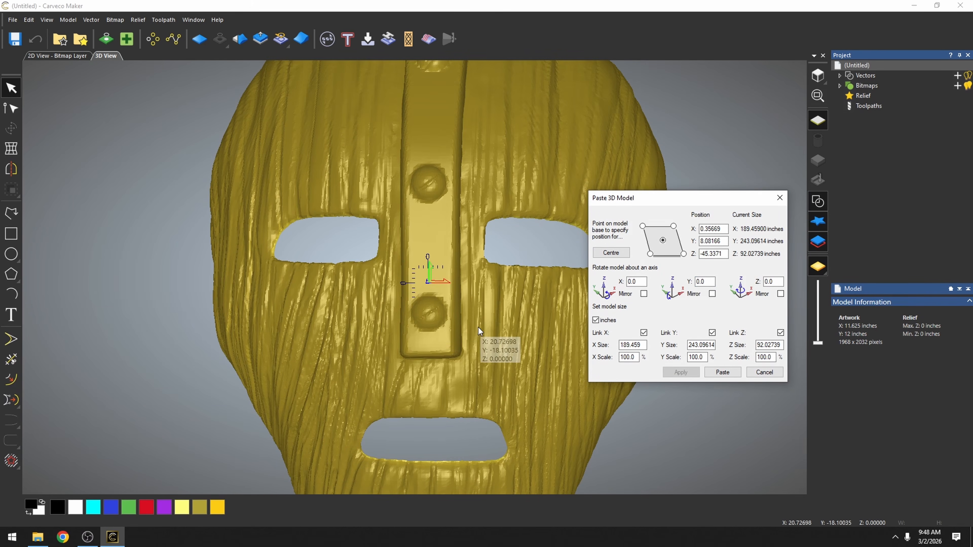
Scale the mask proportionally to a Y size of 12 inches and centre it on the job origin.
double_click(699, 345)
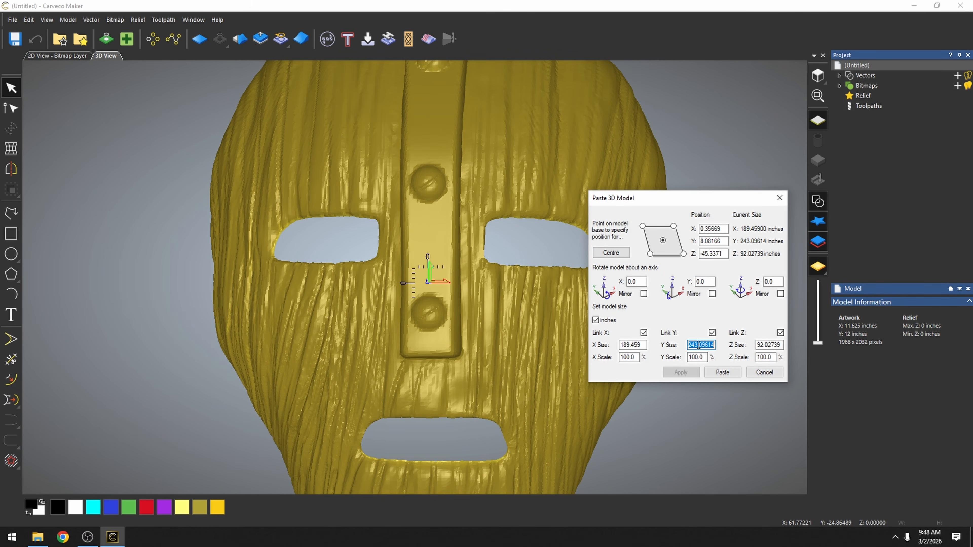
type("12")
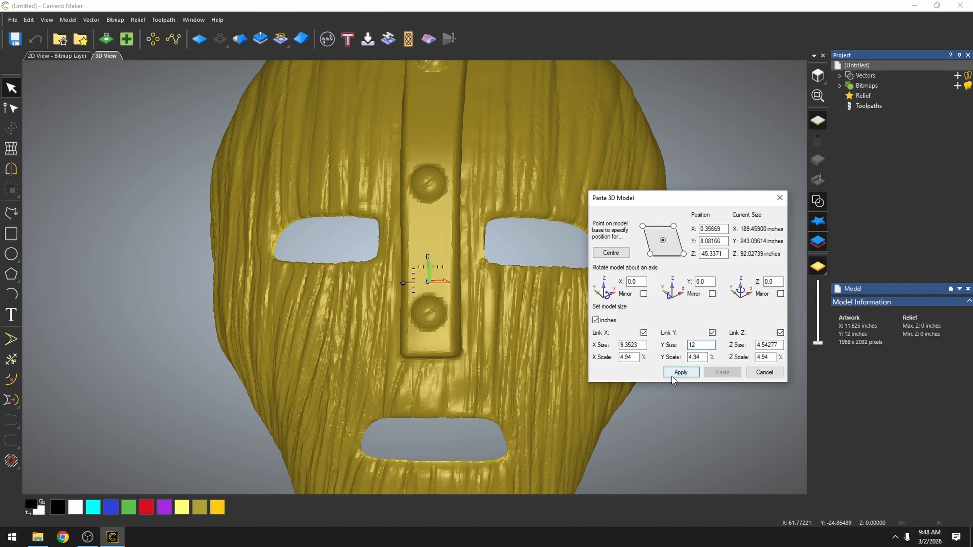
left_click(680, 372)
left_click(611, 253)
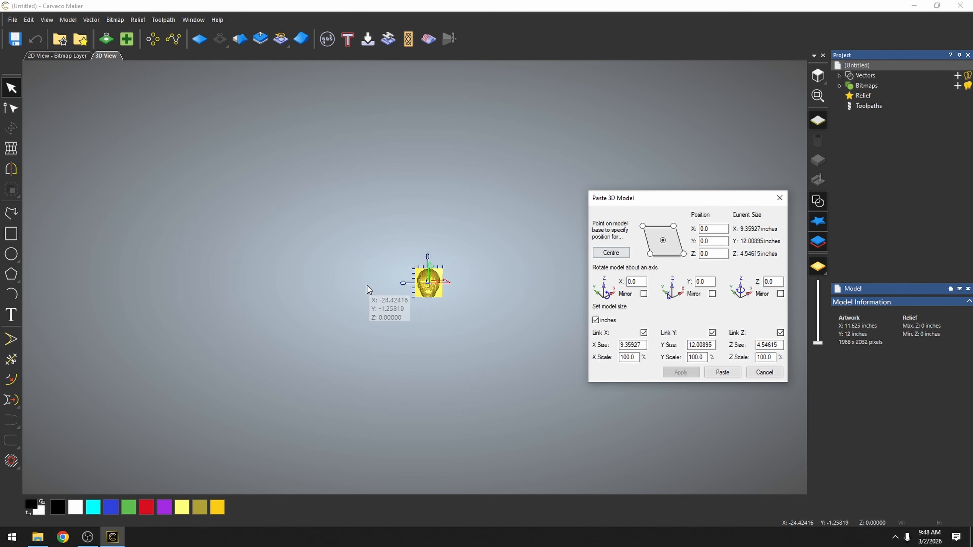
scroll(409, 287, "up", 5)
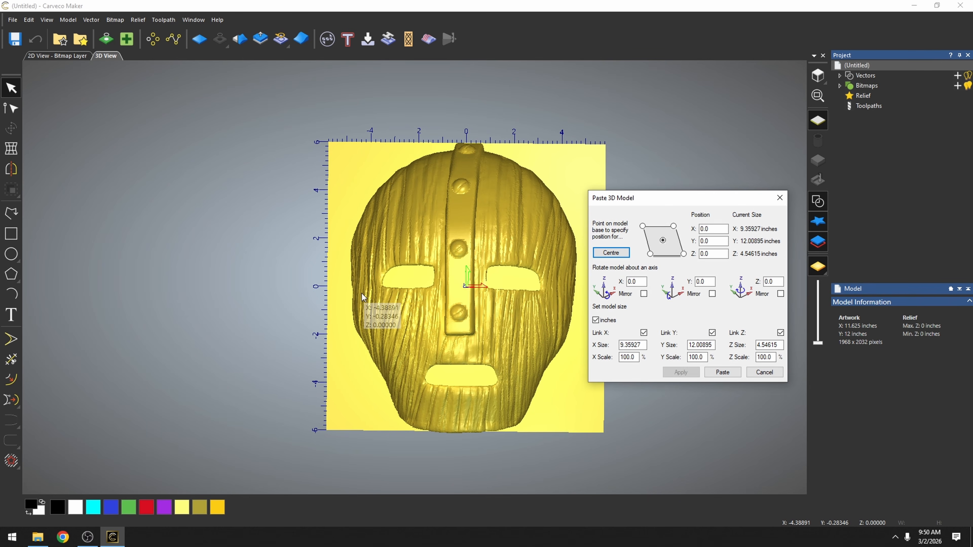
Resize the mask to a Y size of 8.5 inches, then unlink the axes and apply X 6.5 and Z 2.89999 inches.
double_click(714, 344)
type("8.5")
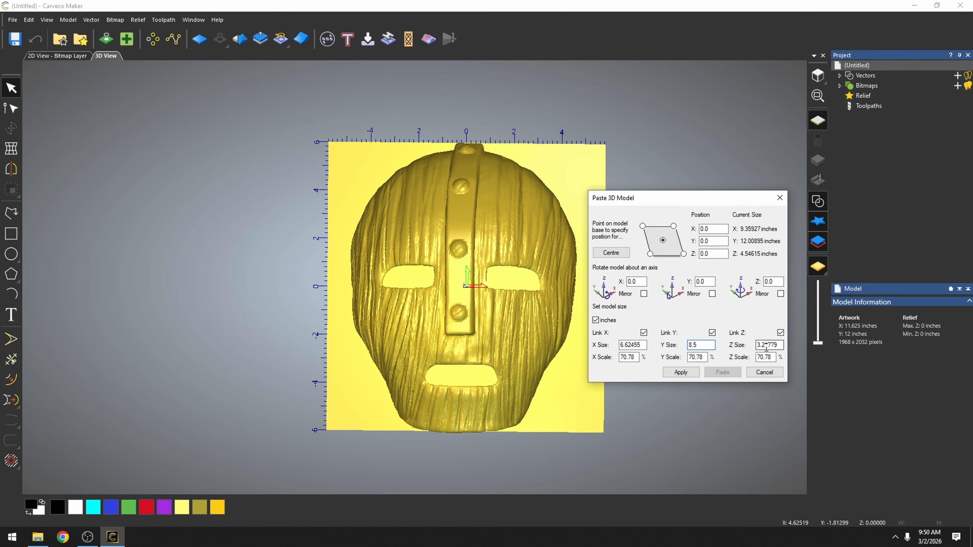
left_click(644, 333)
double_click(644, 345)
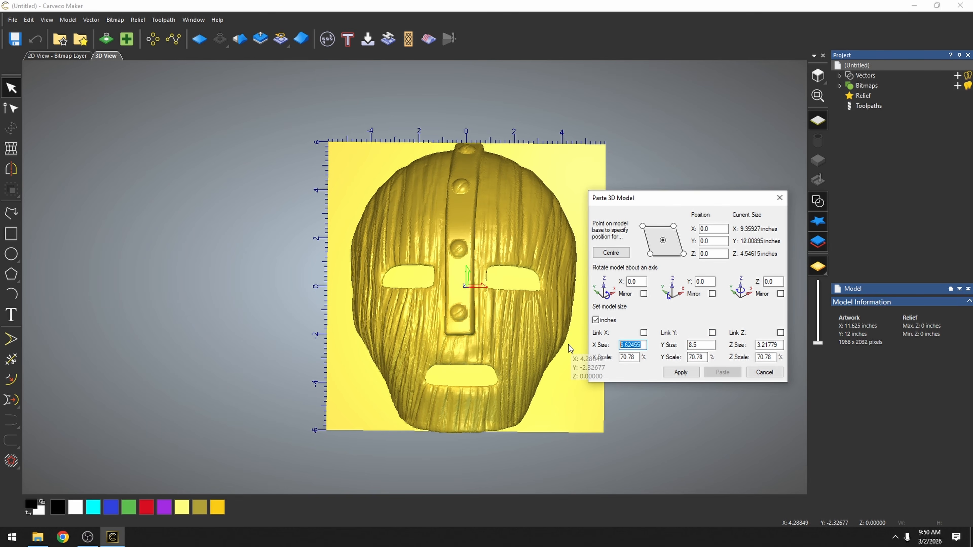
type("6.5")
key("Tab")
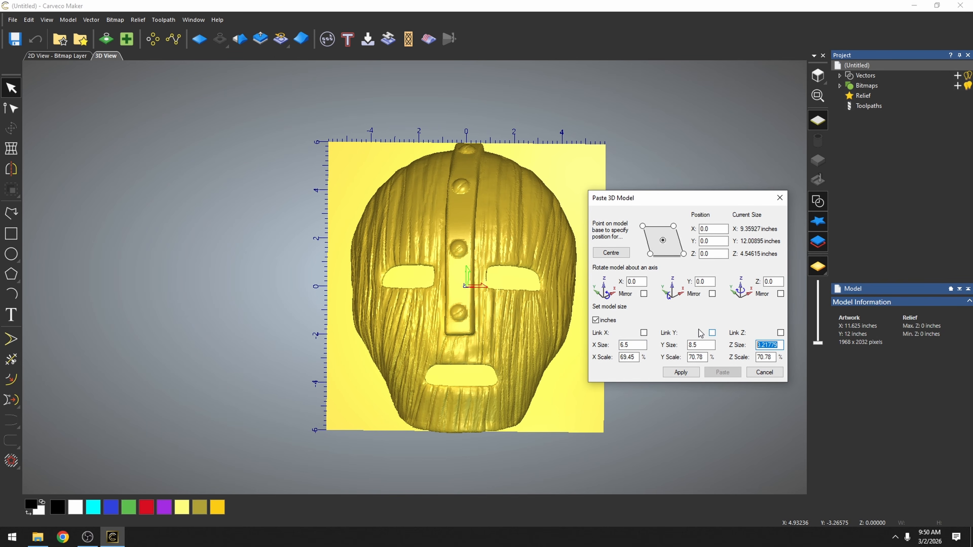
type("2.89999")
left_click(680, 373)
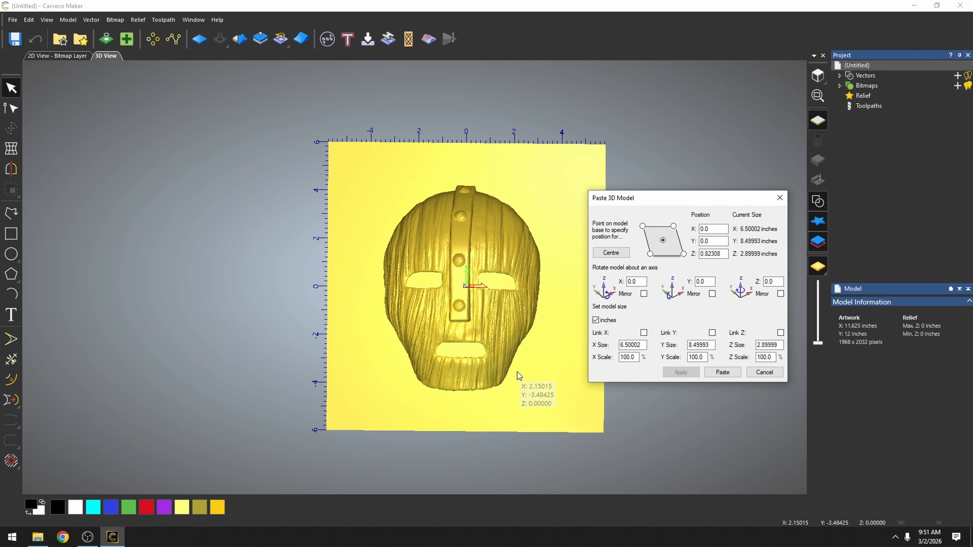
Inspect the mask's height above the base plane from its end and centre it back at the zero position.
scroll(515, 242, "up", 3)
scroll(457, 336, "down", 1)
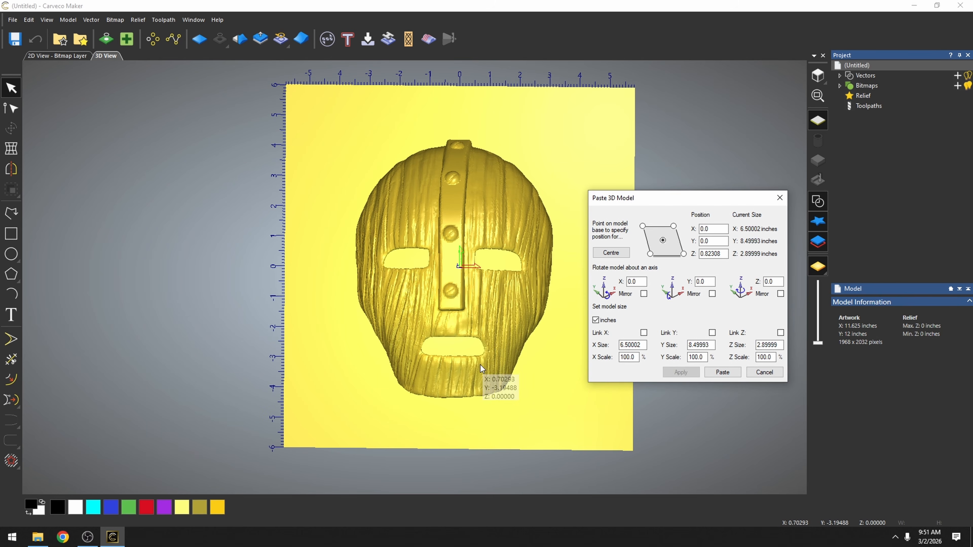
left_click_drag(459, 389, 424, 307)
scroll(468, 279, "up", 2)
scroll(432, 309, "up", 3)
scroll(432, 307, "down", 2)
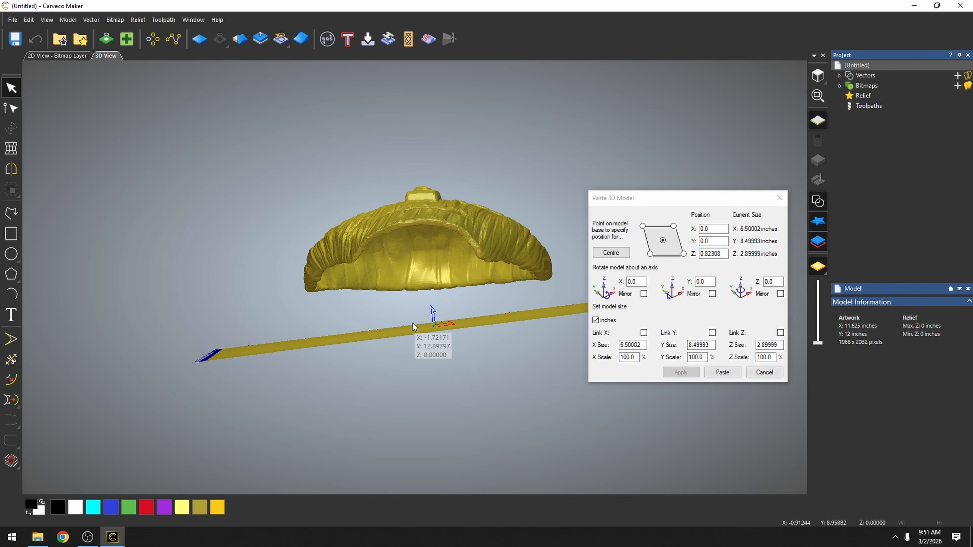
left_click(611, 252)
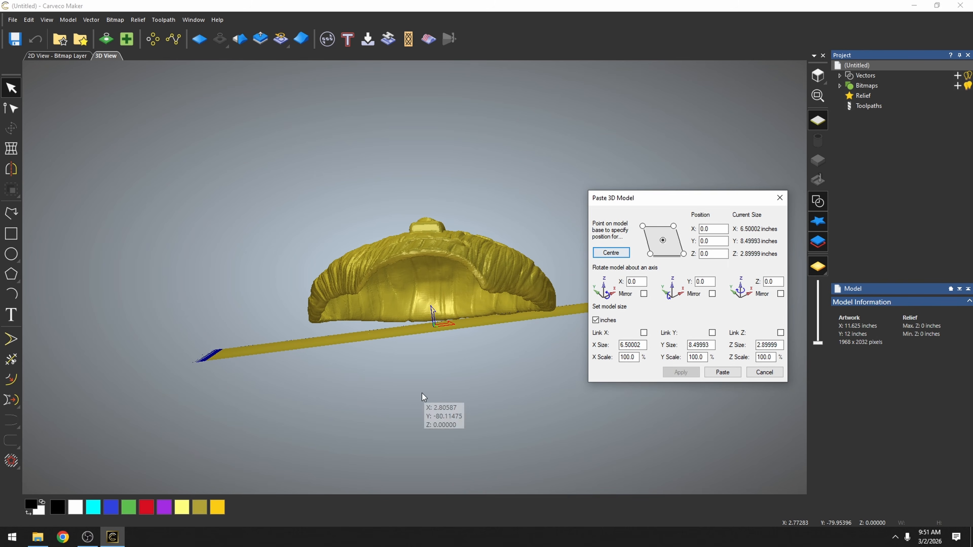
Level the mask sideways against the base plane by applying two small rotations about the Y axis.
scroll(463, 320, "up", 2)
scroll(463, 321, "down", 2)
mouse_move(477, 331)
left_mouse_down()
mouse_move(460, 324)
mouse_move(484, 331)
left_mouse_up()
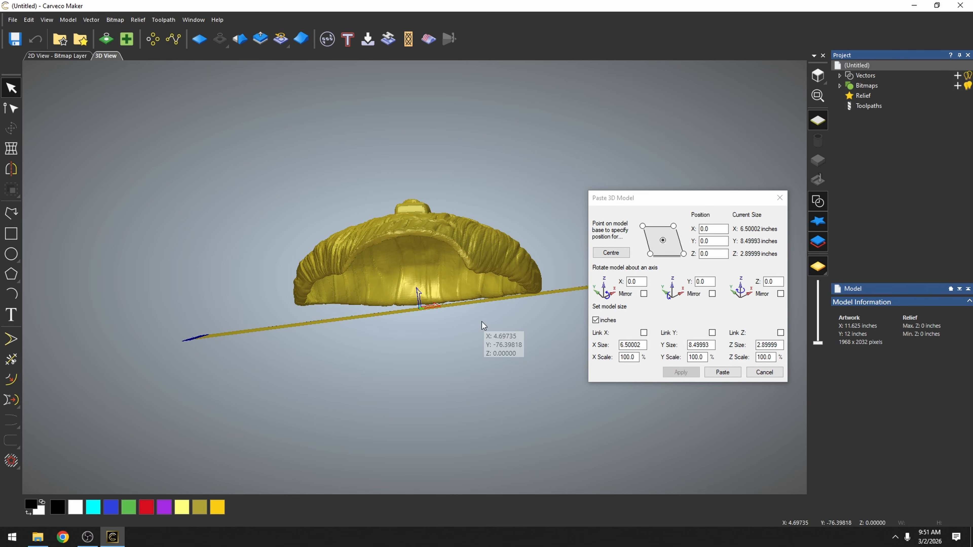
left_click(704, 282)
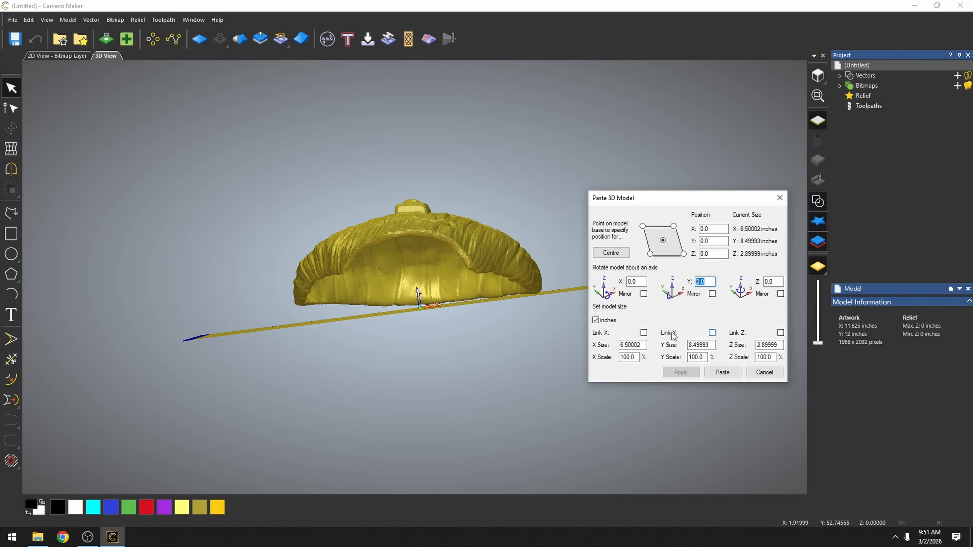
left_click(682, 373)
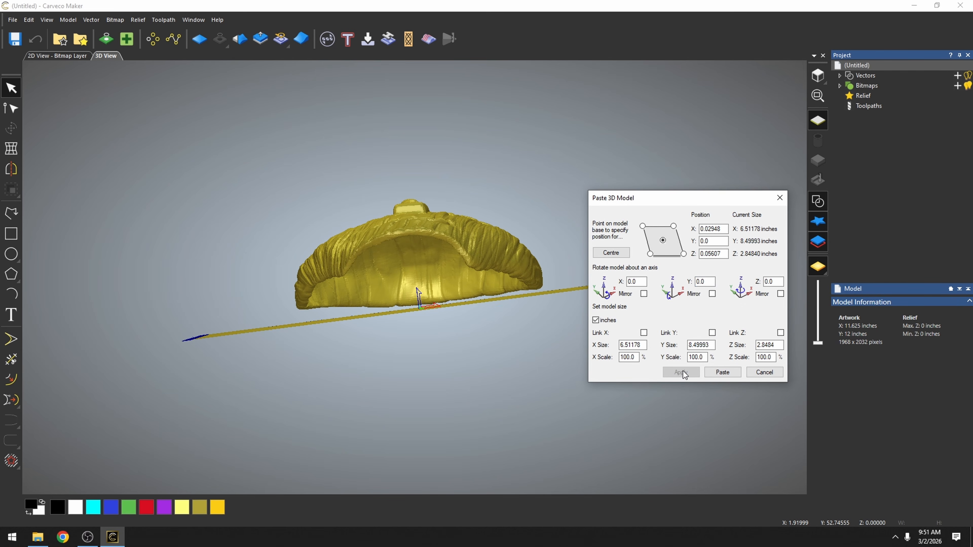
scroll(446, 275, "up", 2)
left_click_drag(475, 275, 475, 287)
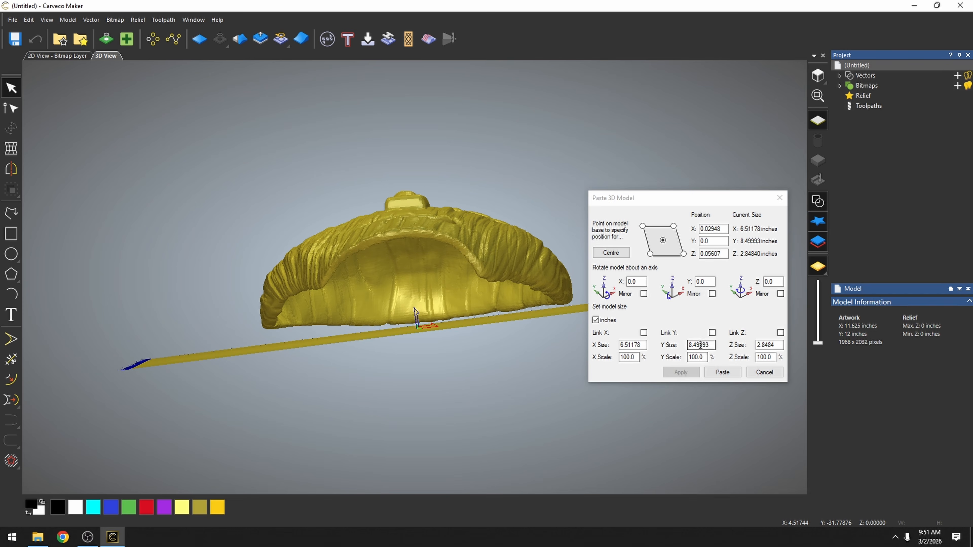
left_click(680, 372)
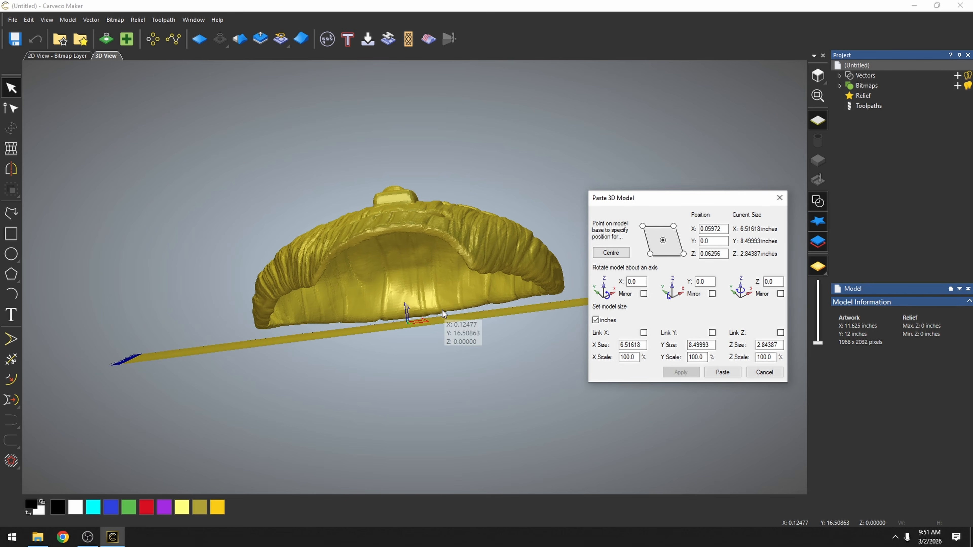
Adjust the mask's lengthwise tilt about the X axis, trying 2 degrees and correcting with -2 degrees.
left_click_drag(408, 323, 393, 241)
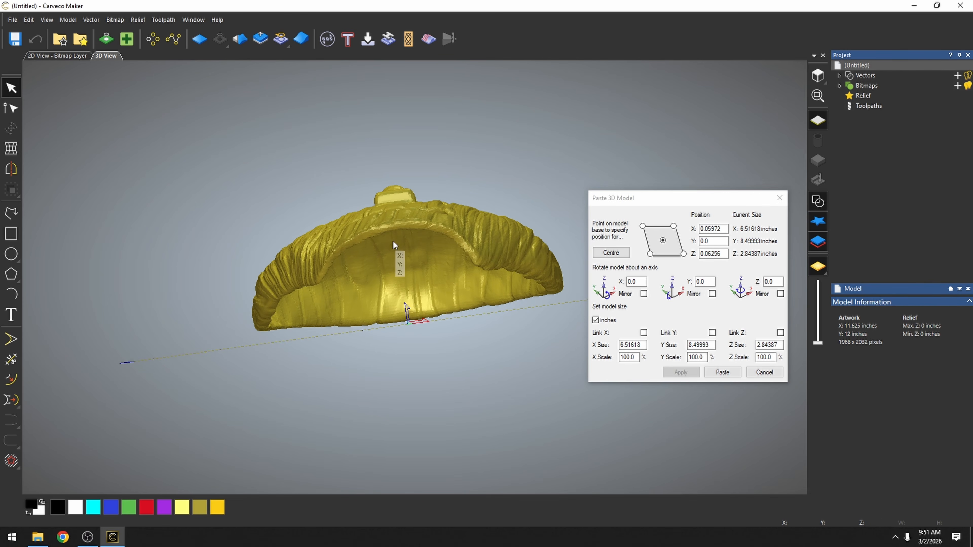
double_click(633, 282)
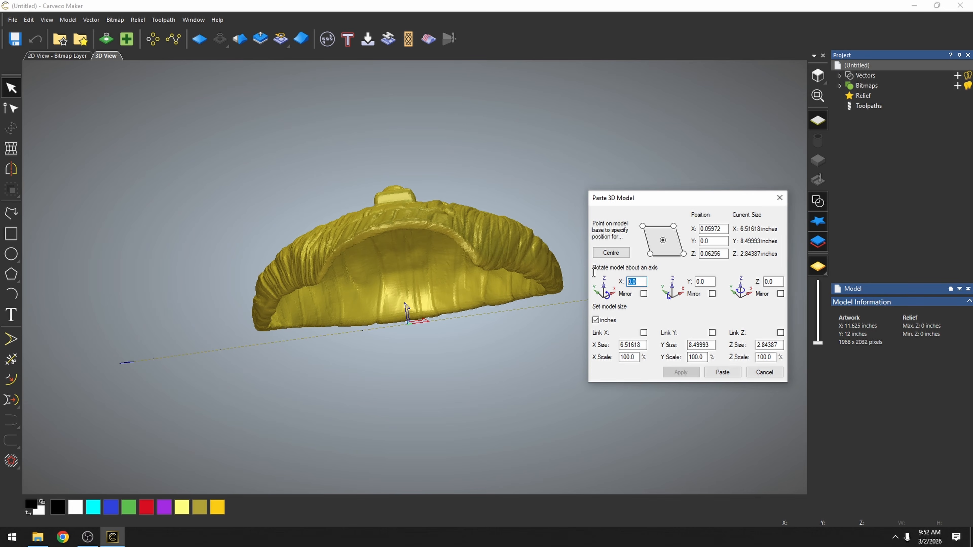
type("2")
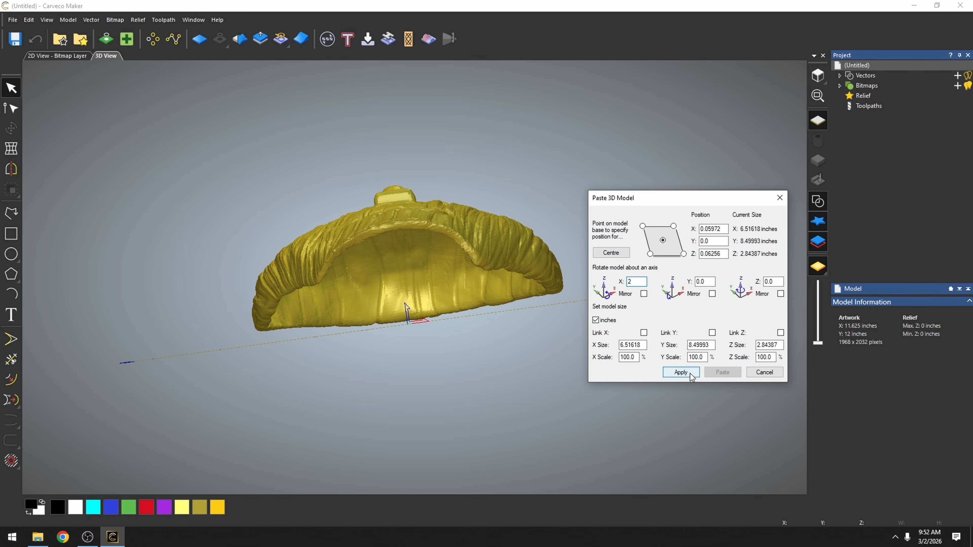
left_click(686, 373)
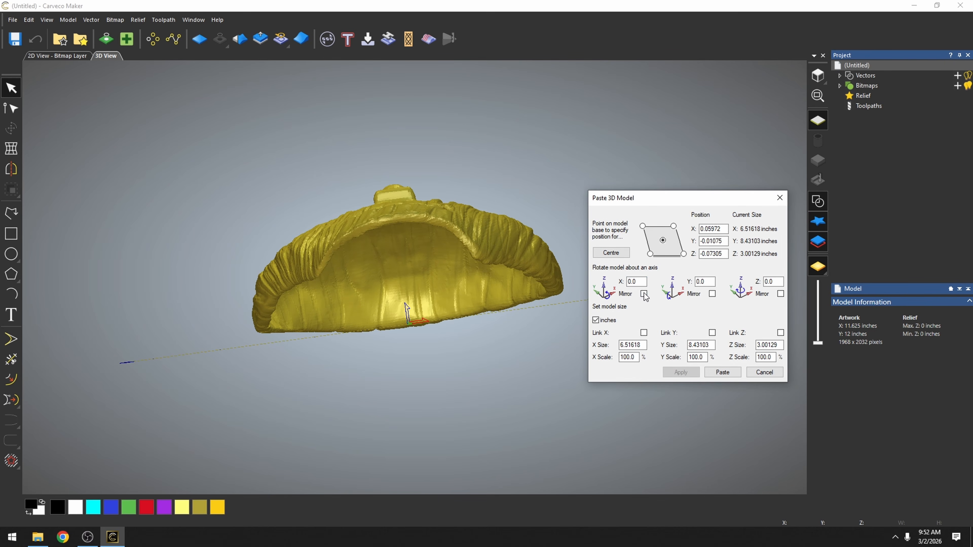
type("-2")
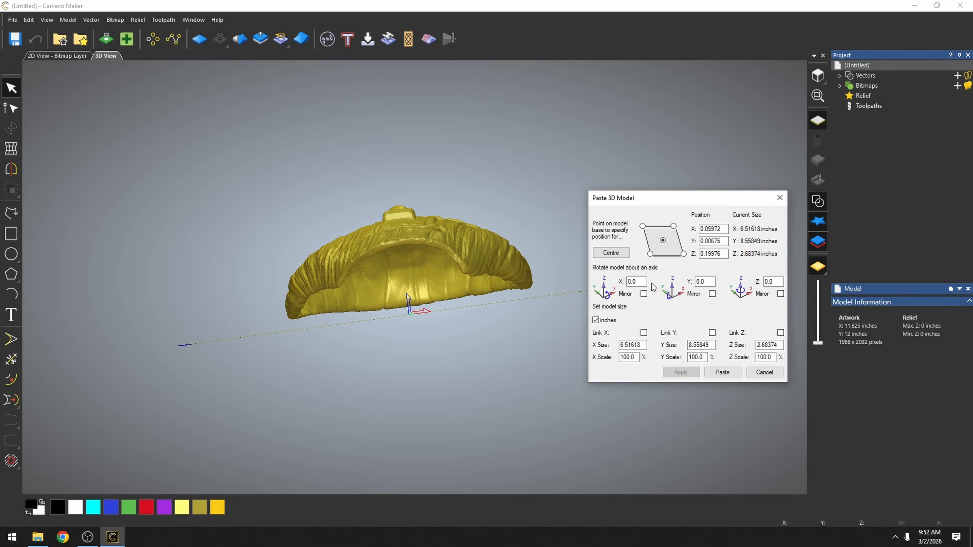
Rotate the mask -1 degree about the X axis and centre it back at the zero position.
left_click_drag(640, 283, 590, 282)
type("-1")
left_click(681, 372)
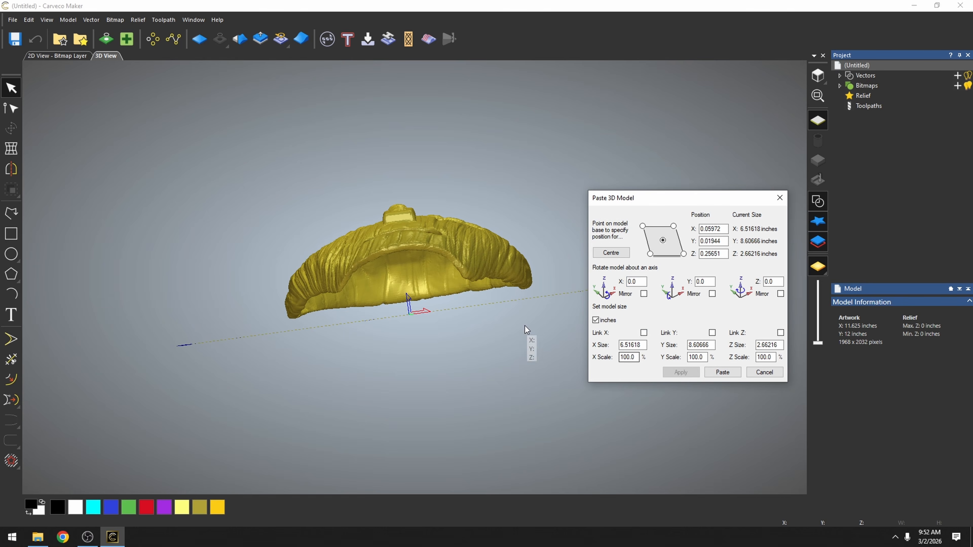
scroll(426, 287, "up", 3)
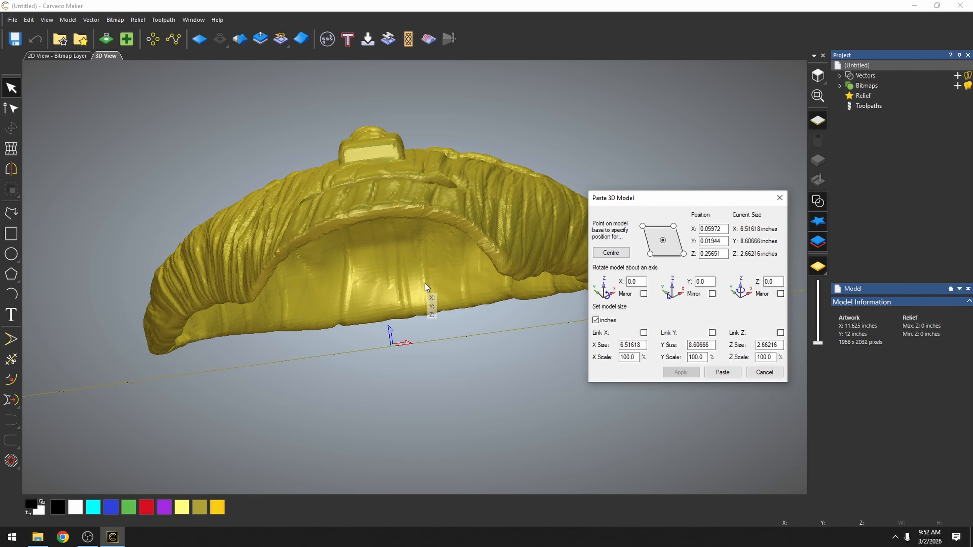
scroll(425, 283, "down", 3)
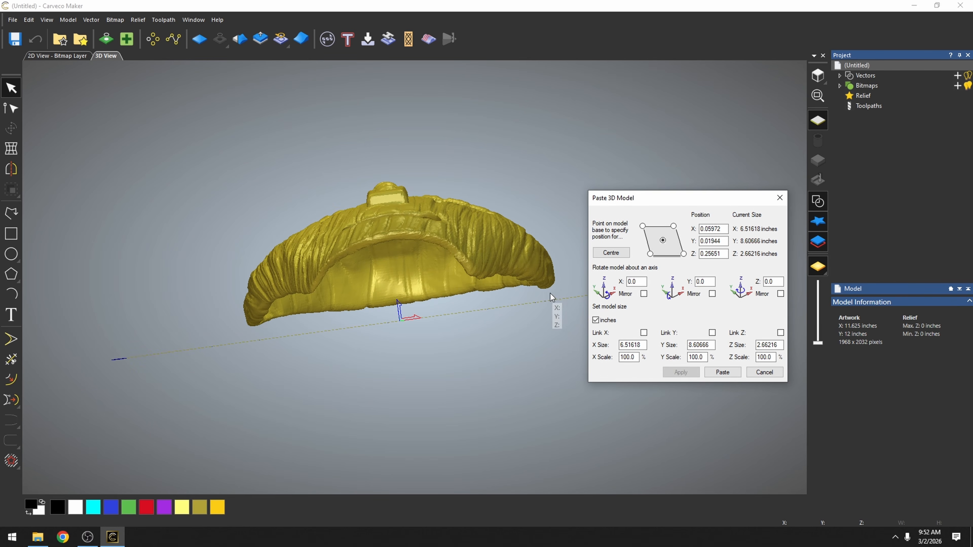
left_click(611, 253)
Check the mask's lower side edges against the base plane and apply a small rotation about the Y axis.
scroll(562, 302, "up", 3)
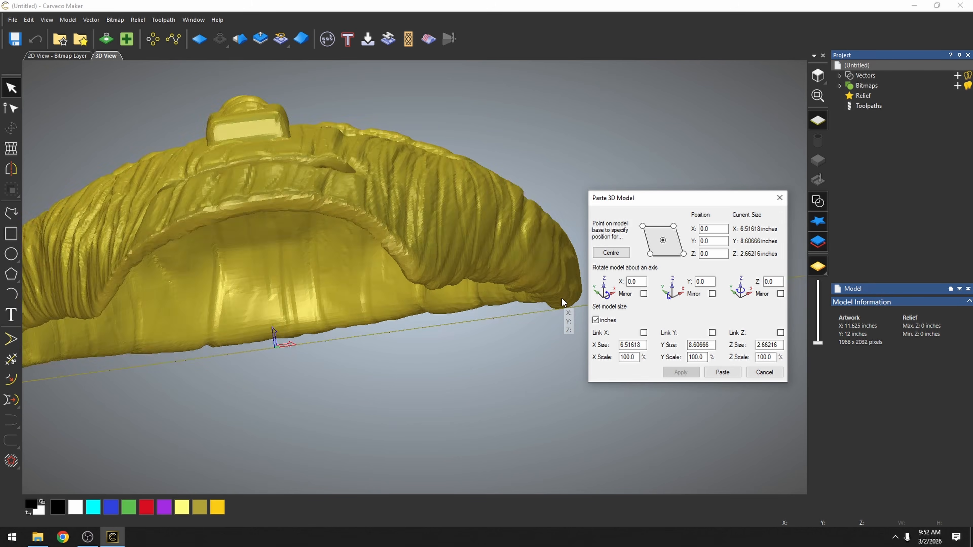
scroll(562, 303, "up", 4)
scroll(549, 312, "down", 6)
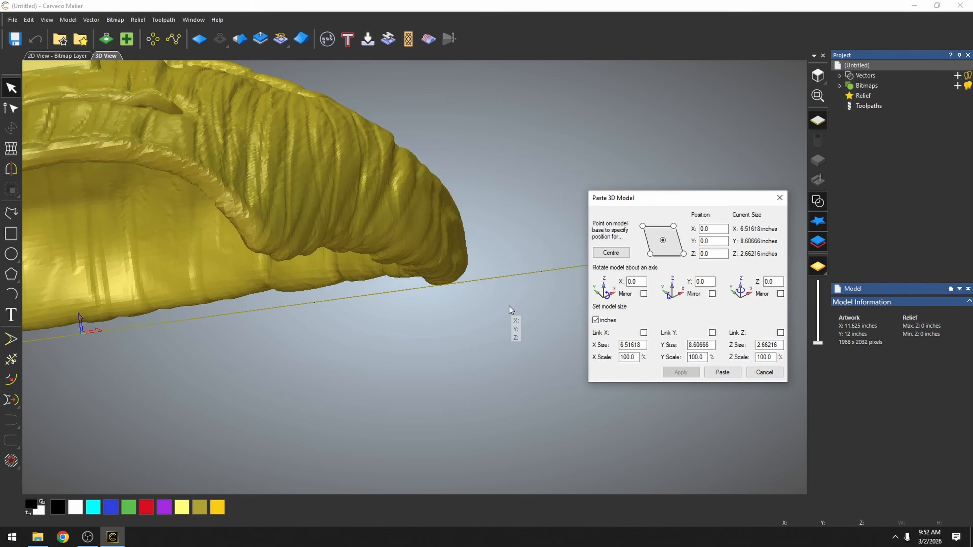
scroll(200, 319, "up", 5)
scroll(203, 320, "down", 8)
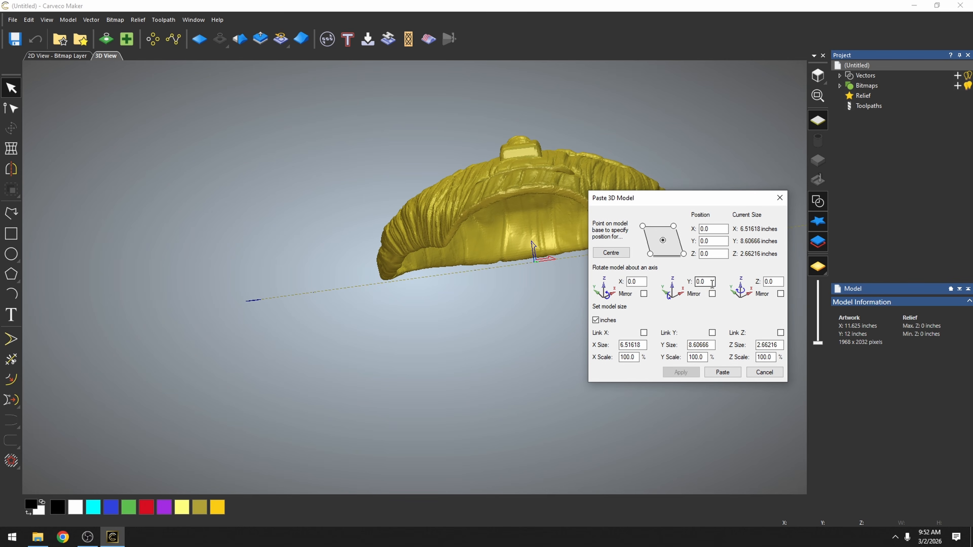
left_click(667, 371)
scroll(363, 331, "up", 5)
scroll(487, 305, "down", 8)
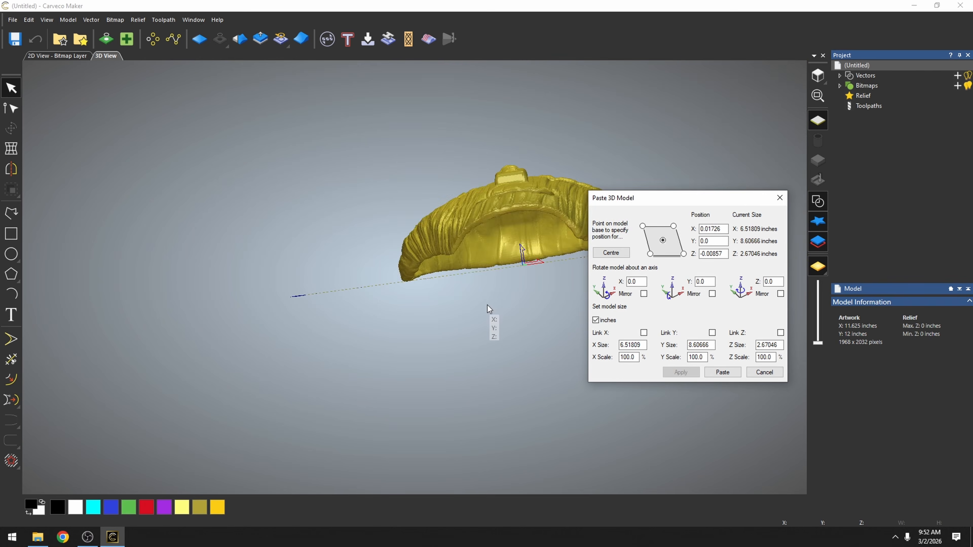
Rotate the mask -0.5 degrees about the Y axis and re-centre it on the base plane.
scroll(421, 292, "up", 10)
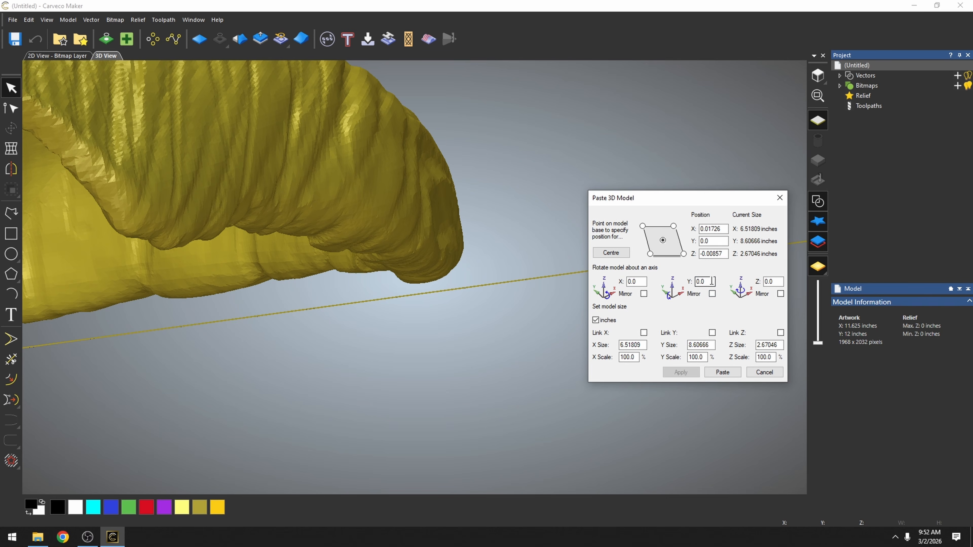
type("-1")
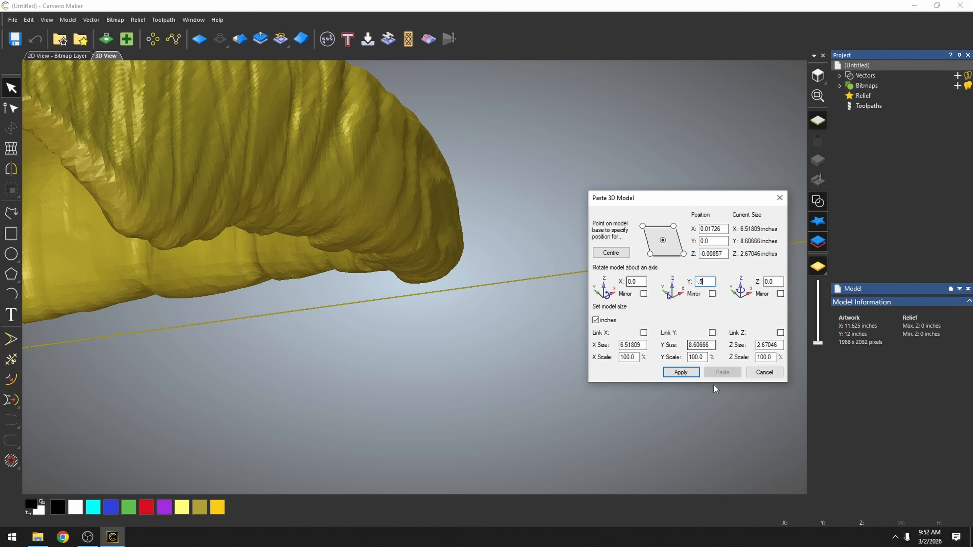
left_click(682, 373)
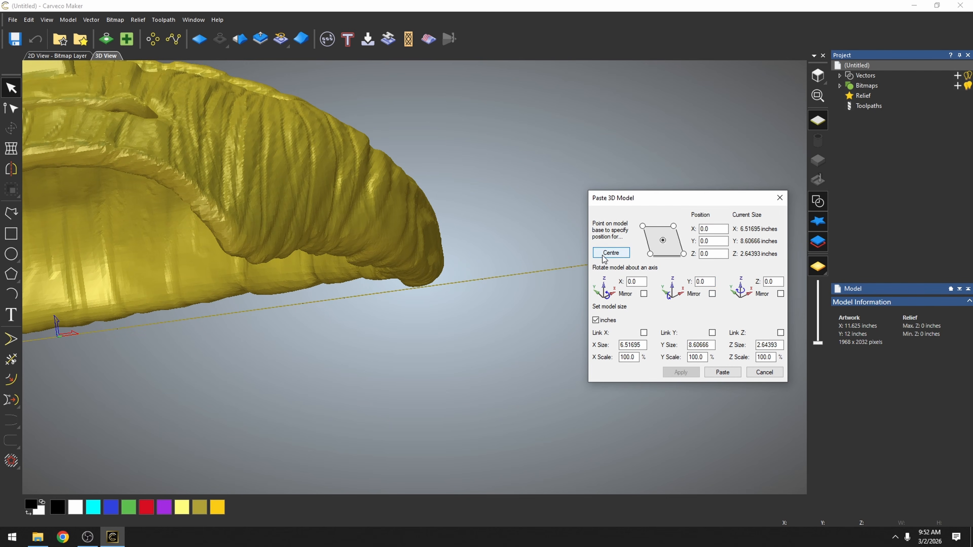
left_click(611, 252)
scroll(360, 330, "down", 6)
scroll(191, 321, "up", 5)
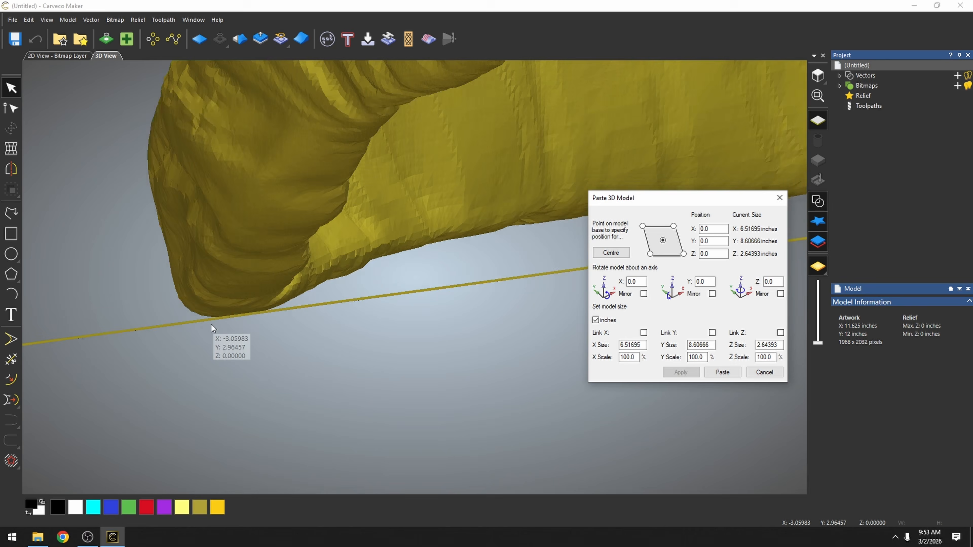
Rotate the mask a further -0.2 degrees about the Y axis, centre it and compare both side edges with the plane.
scroll(369, 323, "down", 6)
scroll(520, 280, "up", 3)
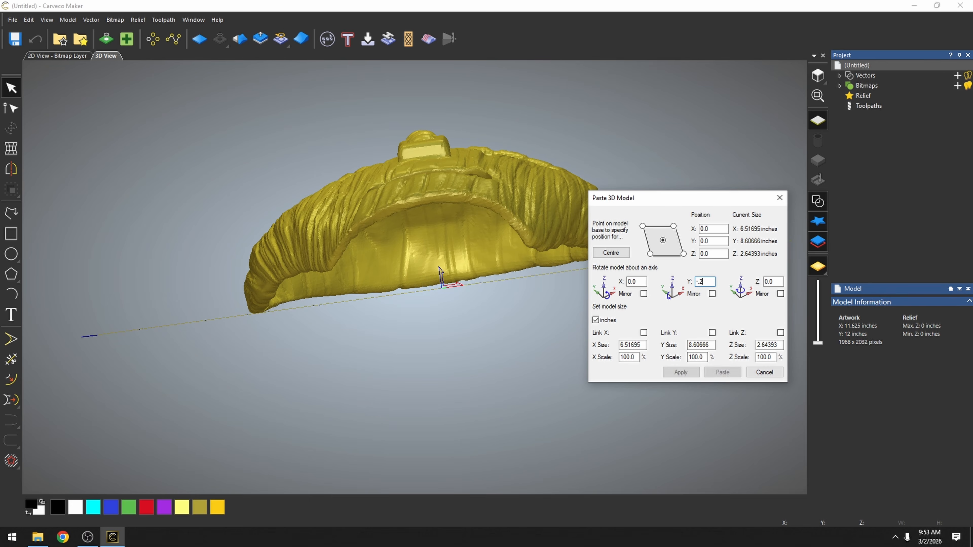
key("Return")
scroll(474, 285, "up", 4)
scroll(407, 302, "down", 4)
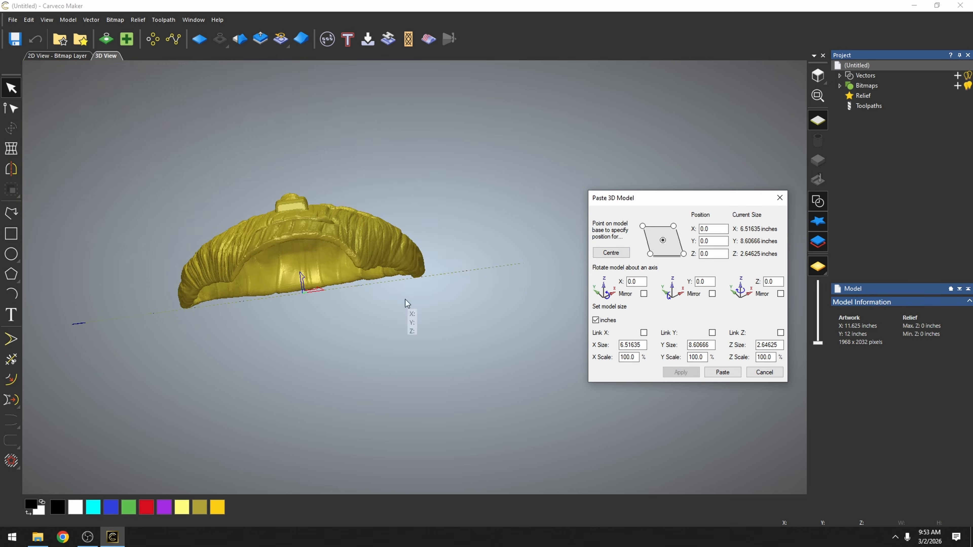
scroll(167, 311, "up", 5)
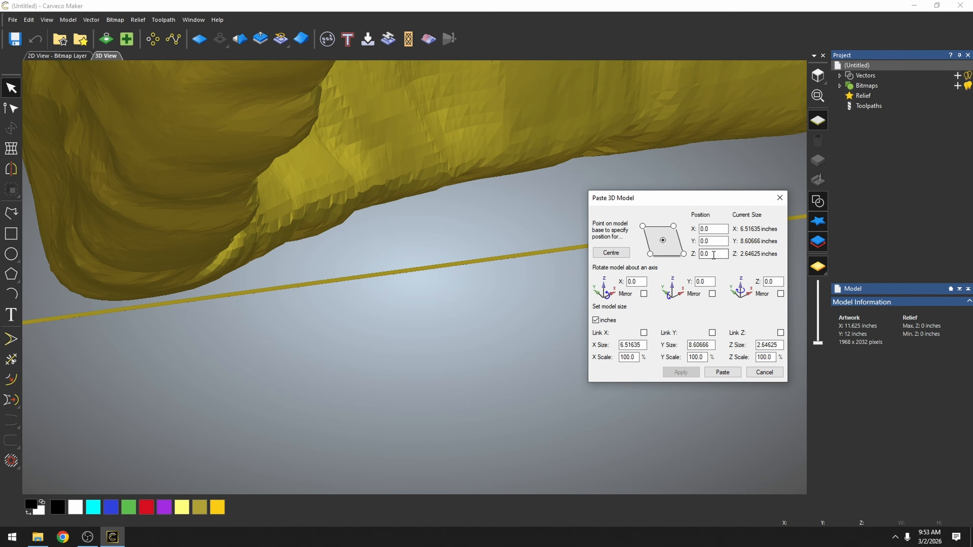
Fine-tune the sideways level with a 0.1 degree rotation about the Y axis and check both edges against the base plane.
type("1")
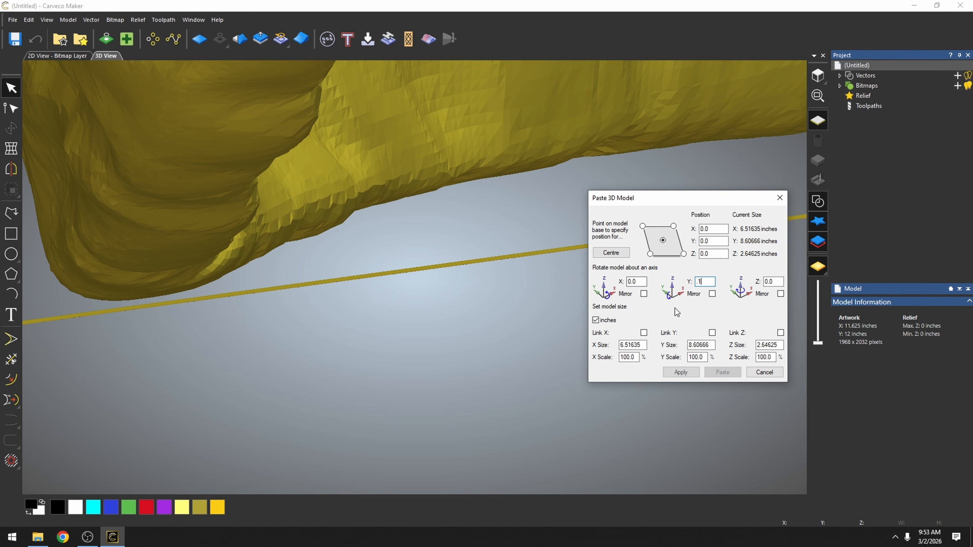
key("Return")
scroll(382, 309, "down", 8)
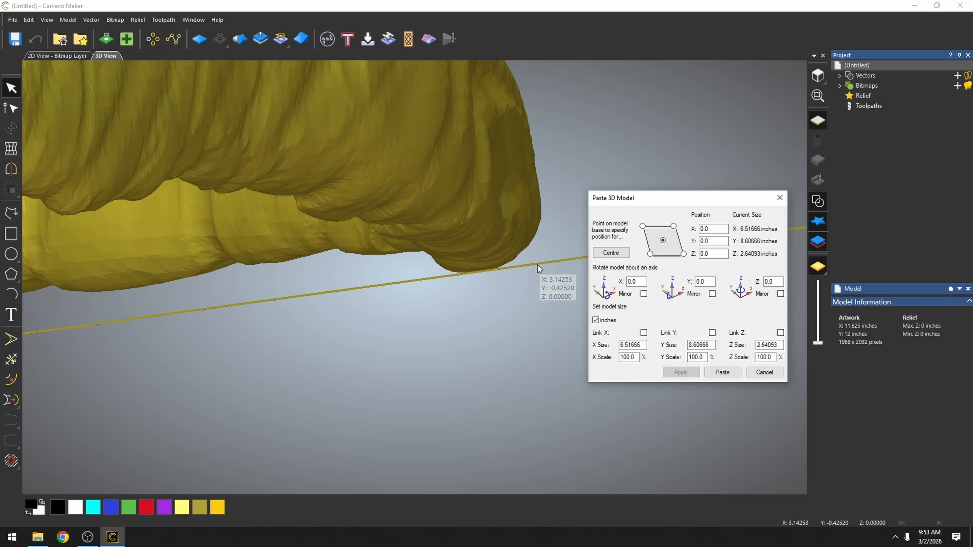
scroll(194, 309, "up", 6)
scroll(194, 309, "up", 3)
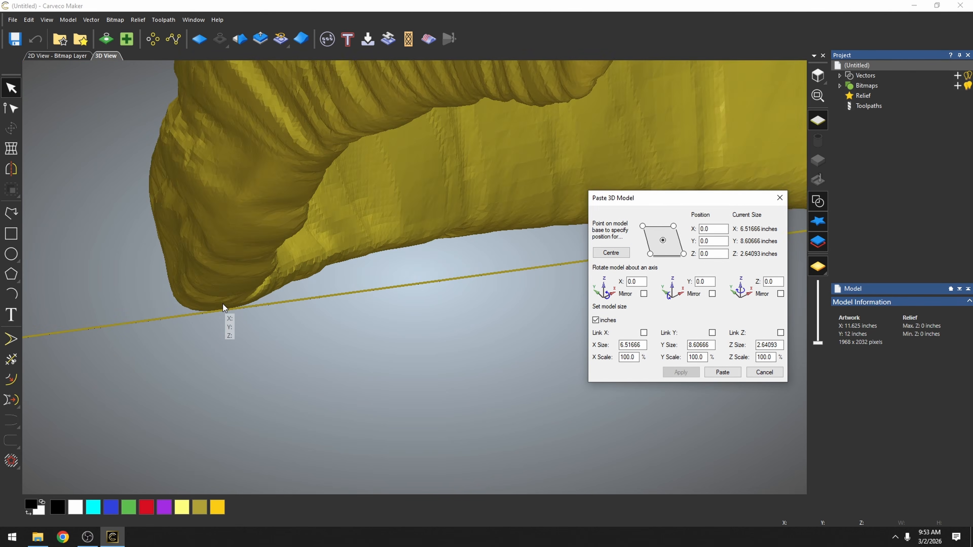
scroll(233, 327, "down", 9)
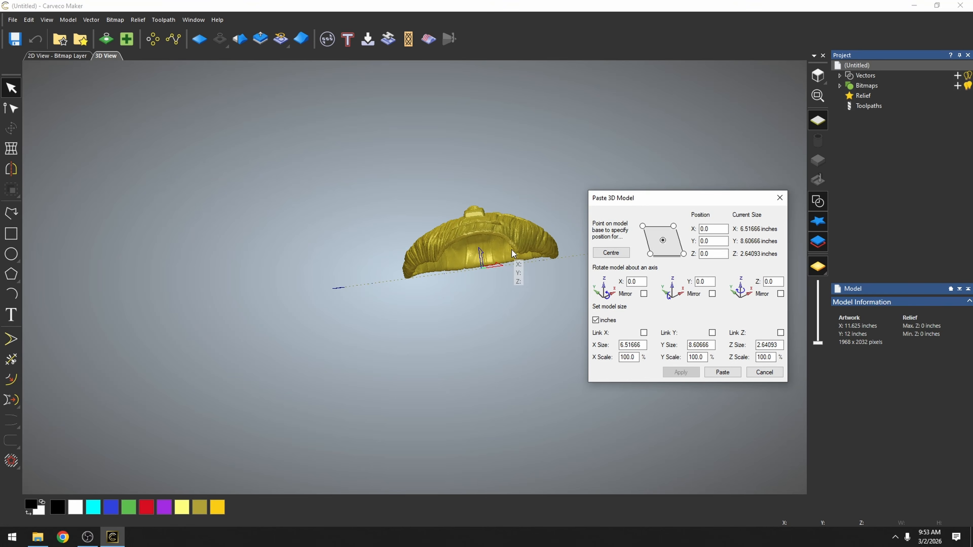
scroll(512, 249, "up", 4)
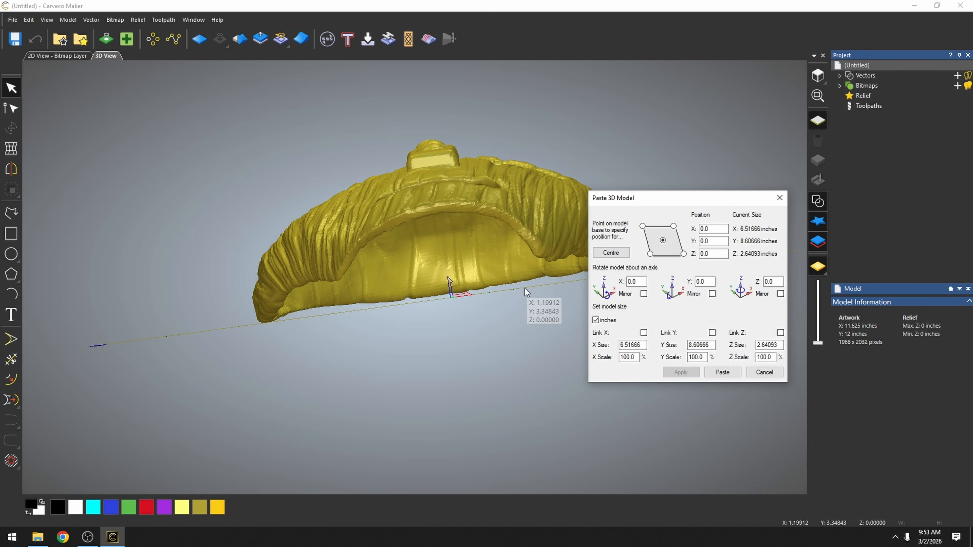
scroll(458, 275, "down", 3)
Adjust the mask's lengthwise tilt from the side with X-axis rotations of 0.01 and 0.5 degrees.
mouse_move(457, 275)
left_mouse_down()
mouse_move(495, 282)
mouse_move(433, 274)
mouse_move(545, 282)
mouse_move(407, 280)
mouse_move(515, 272)
mouse_move(465, 262)
mouse_move(449, 273)
left_mouse_up()
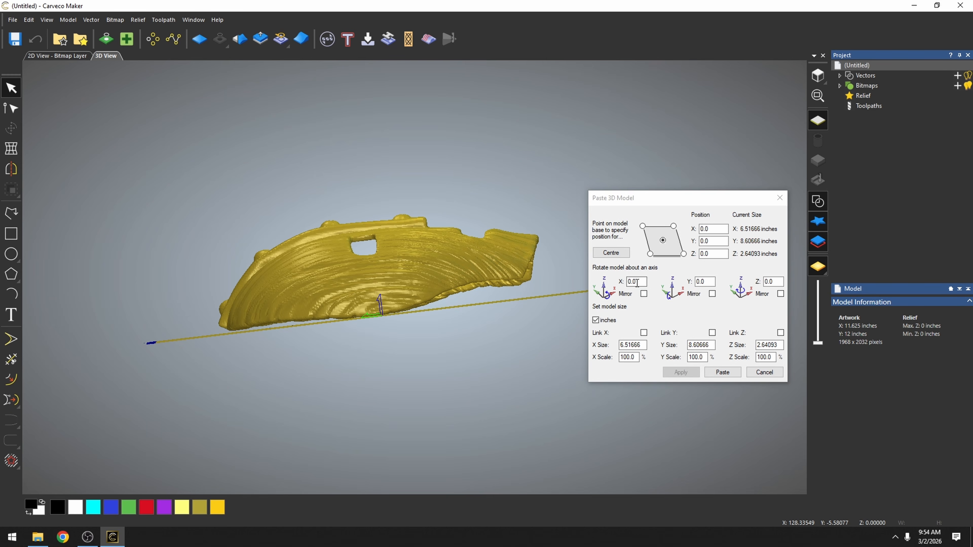
left_click_drag(644, 282, 594, 278)
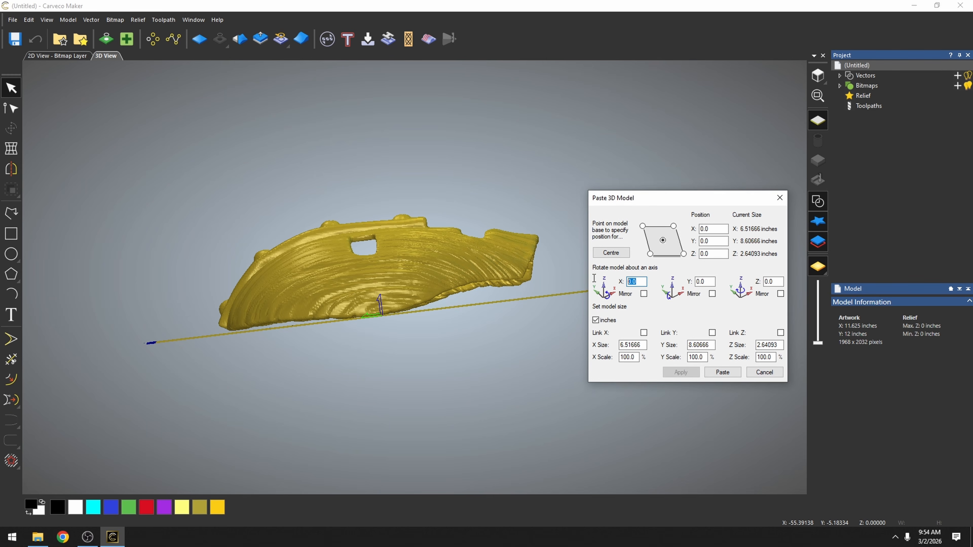
type(".01")
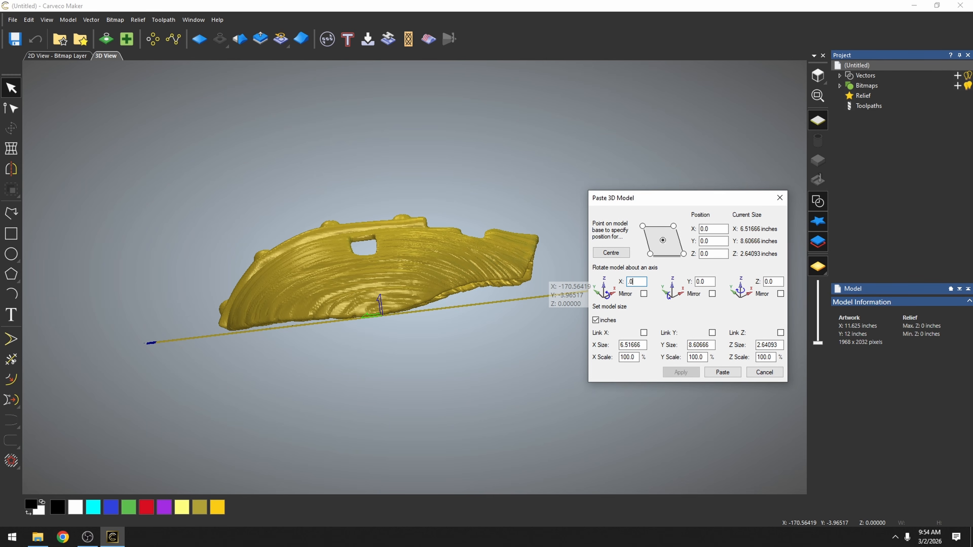
left_click(680, 373)
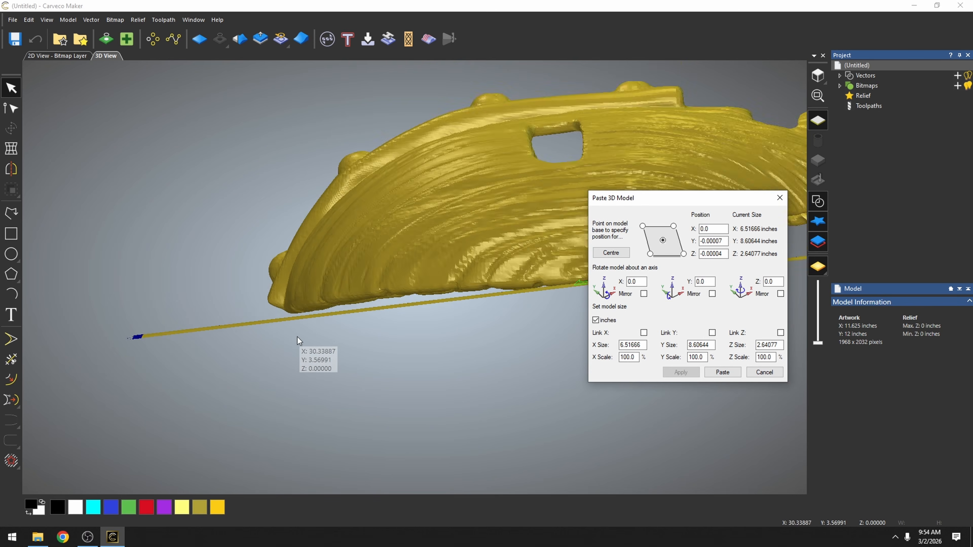
left_click_drag(642, 284, 563, 276)
type(".5")
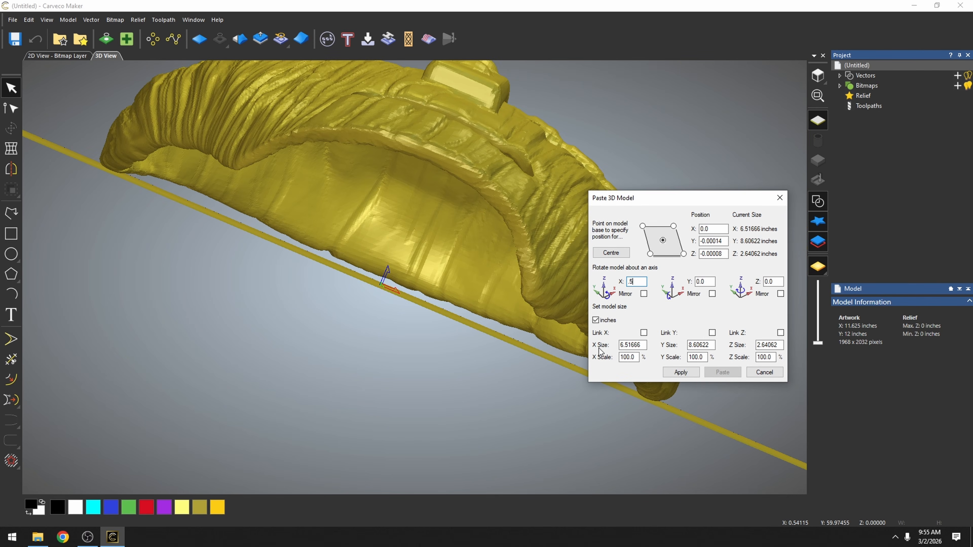
left_click(680, 372)
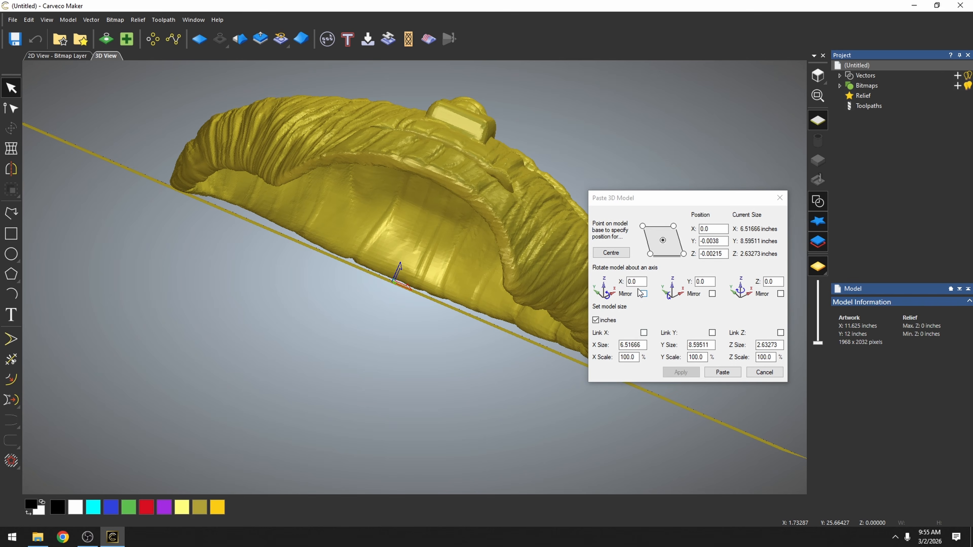
Rotate the mask about the X axis by 0.2 degrees and a further small amount, and centre it at zero.
type(".2")
left_click(683, 373)
type(".")
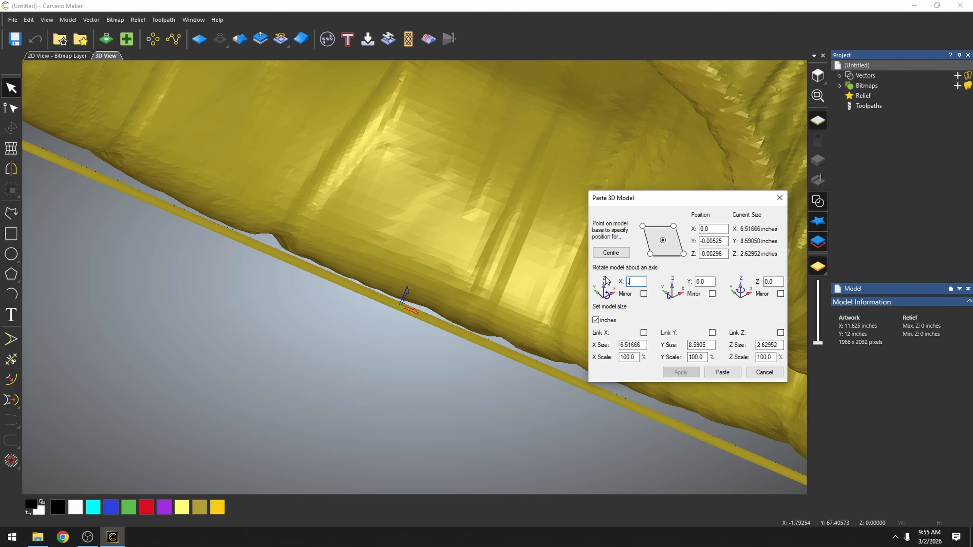
type("3")
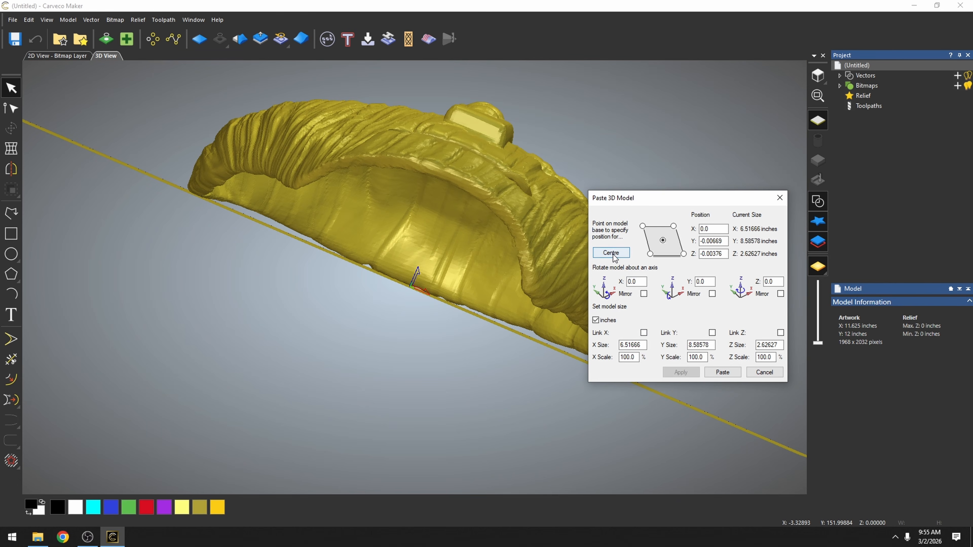
left_click(612, 253)
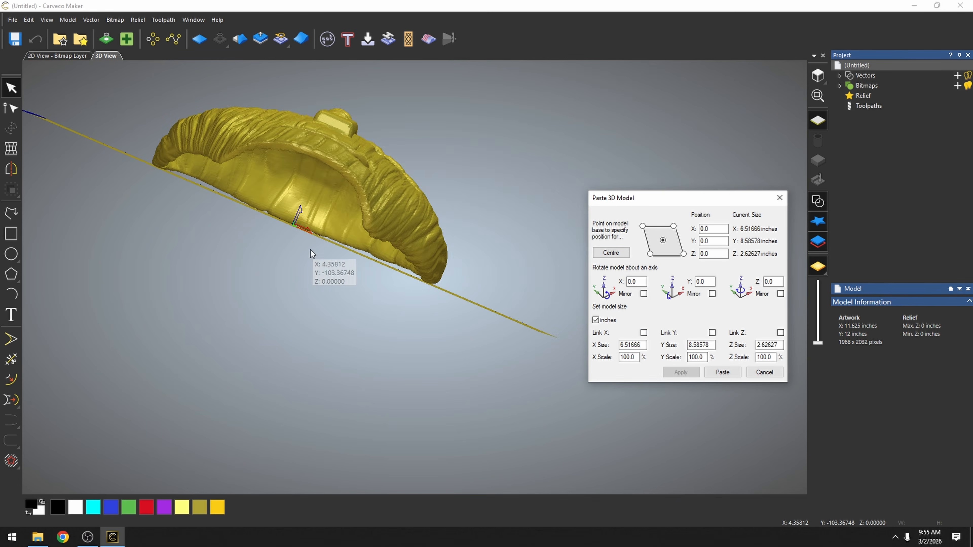
Inspect how the mask's lower edges sit on the base plane from the end and from the side.
scroll(289, 195, "up", 5)
scroll(290, 194, "down", 6)
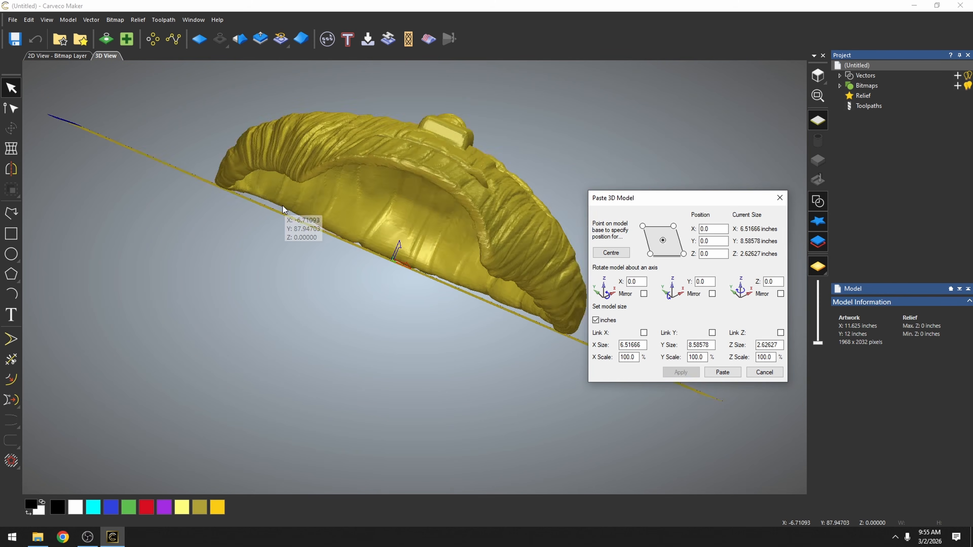
scroll(356, 260, "up", 8)
scroll(342, 299, "down", 7)
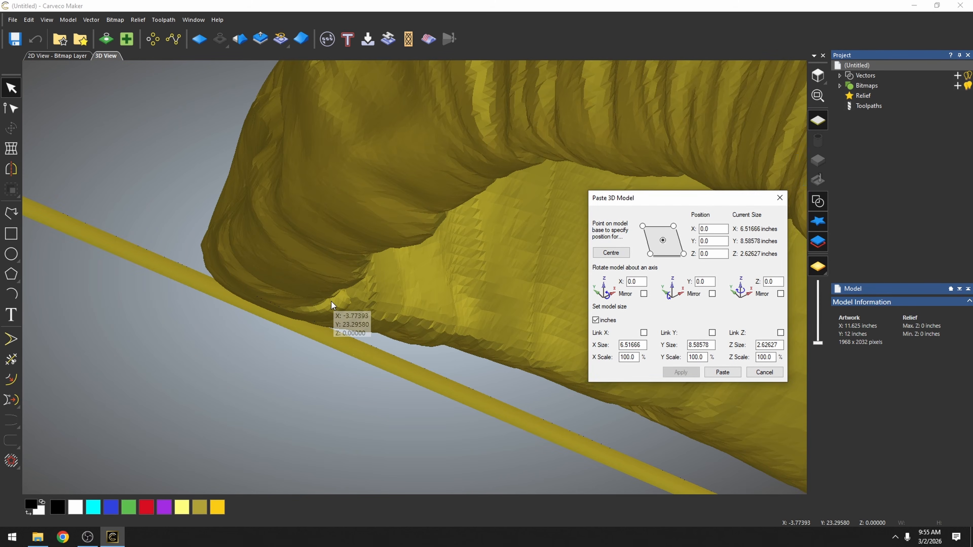
scroll(455, 286, "up", 3)
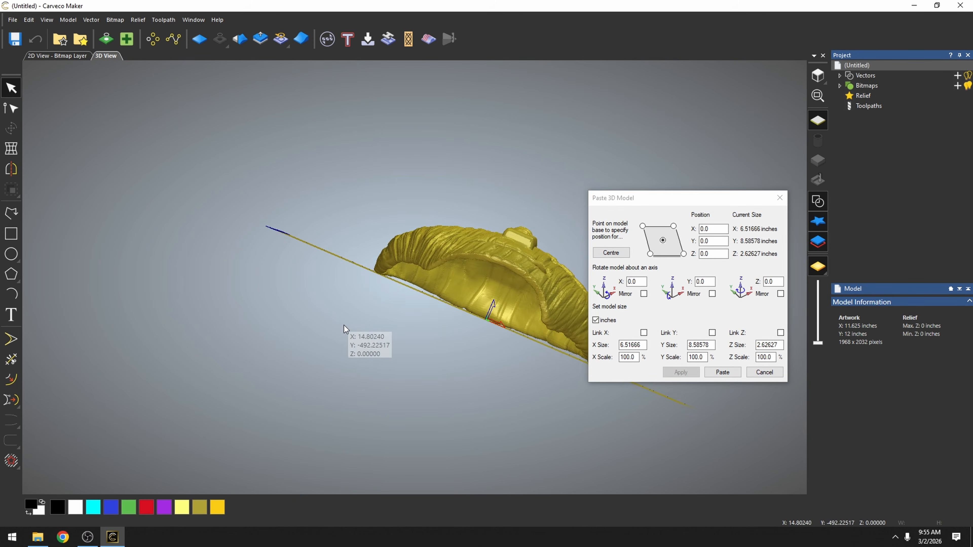
left_click_drag(344, 325, 475, 318)
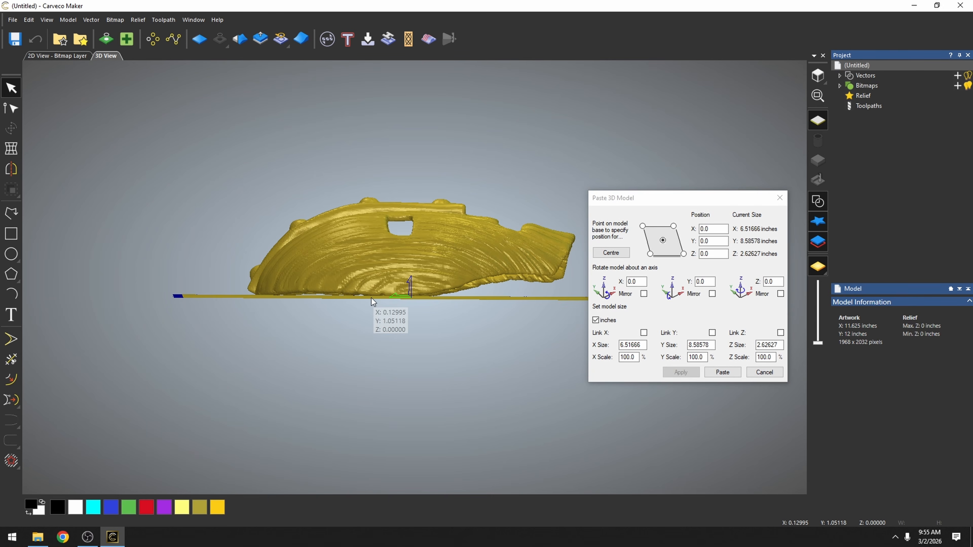
left_click_drag(370, 299, 460, 336)
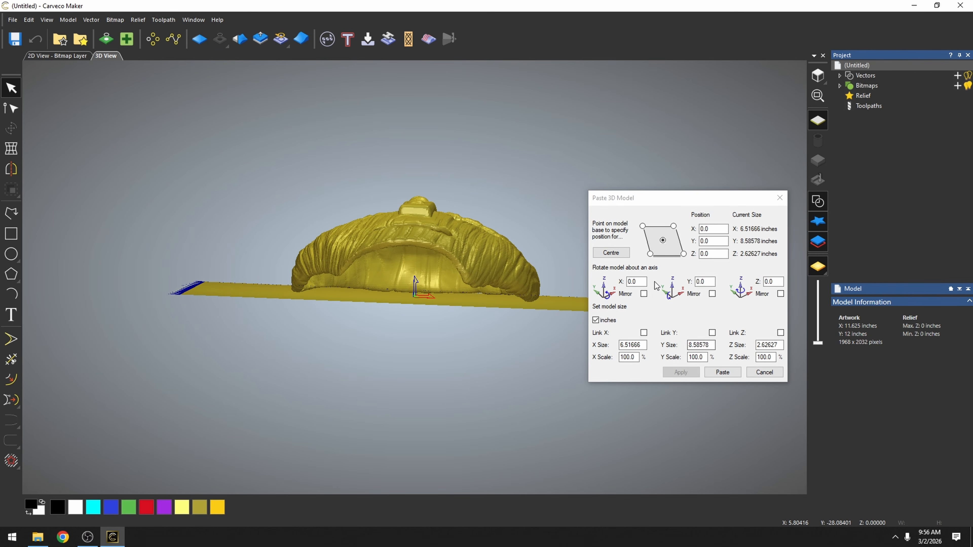
Resize the levelled mask to X 6.5, Y 8.5 and Z 2.9 inches.
double_click(778, 345)
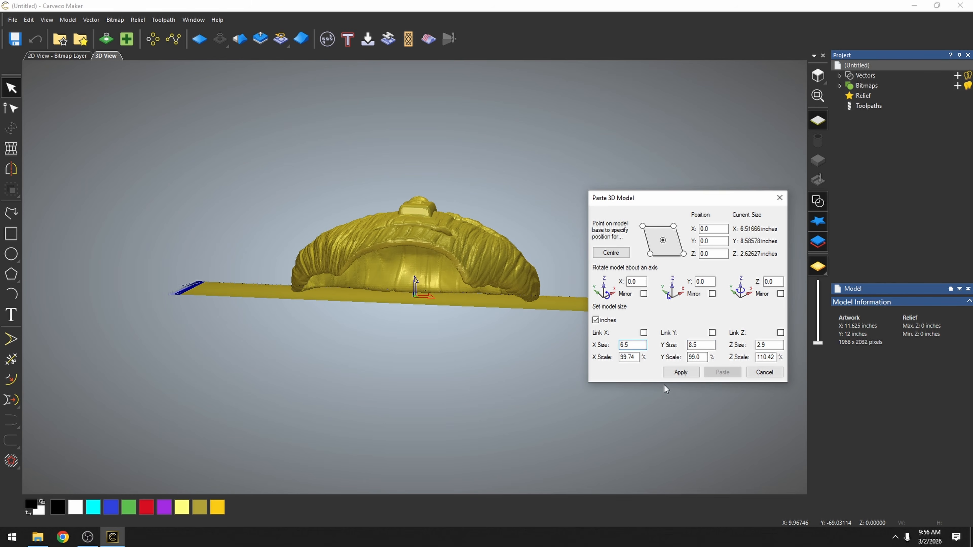
left_click(681, 372)
left_click_drag(450, 348, 419, 235)
scroll(419, 235, "up", 7)
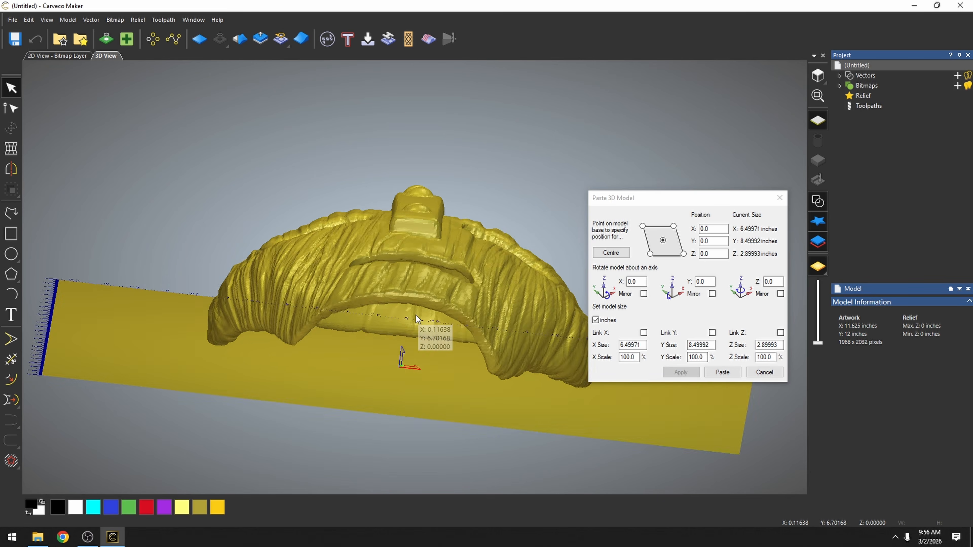
Paste the sized and levelled mask model into the project as a relief.
scroll(416, 317, "down", 4)
left_click_drag(411, 336, 419, 316)
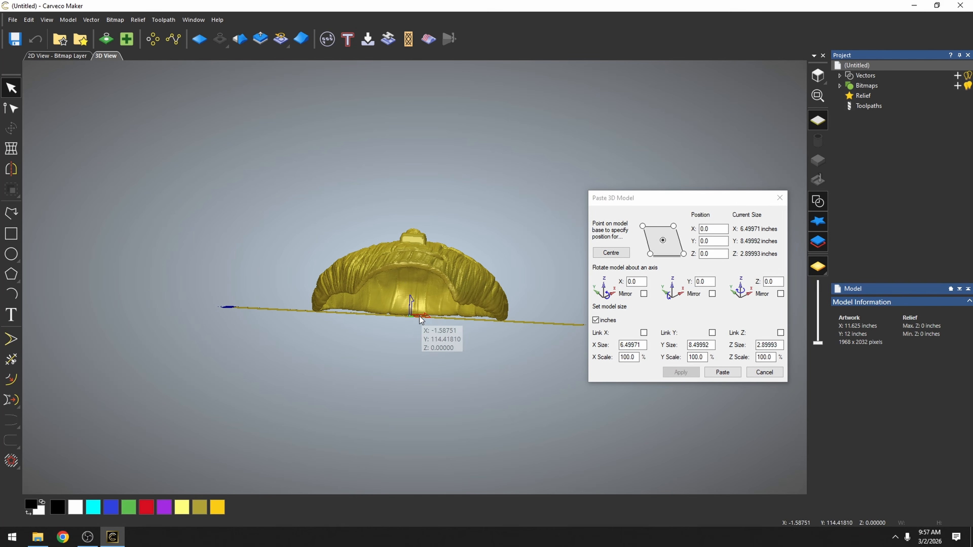
left_click(723, 373)
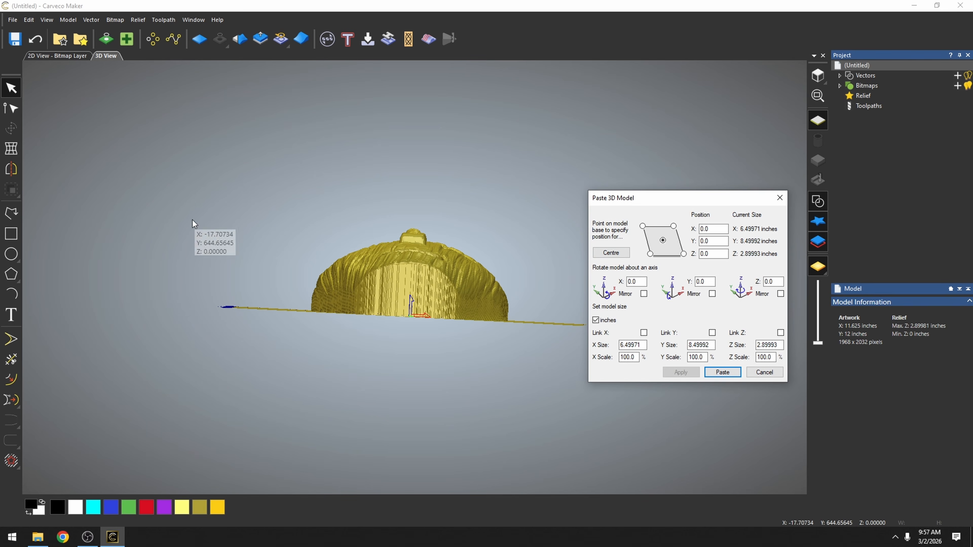
Save the model with the front relief in Downloads under the name Maskfront1.
left_click(13, 21)
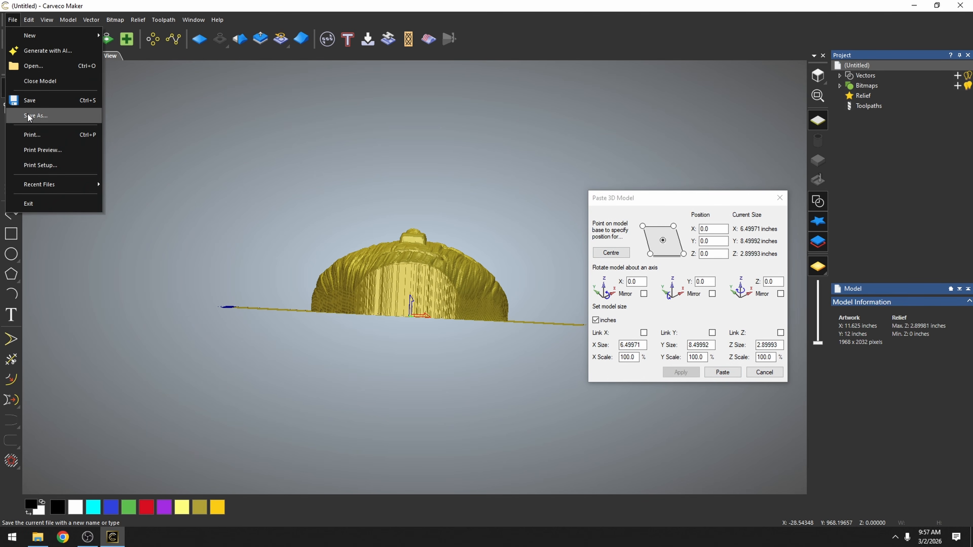
left_click(27, 114)
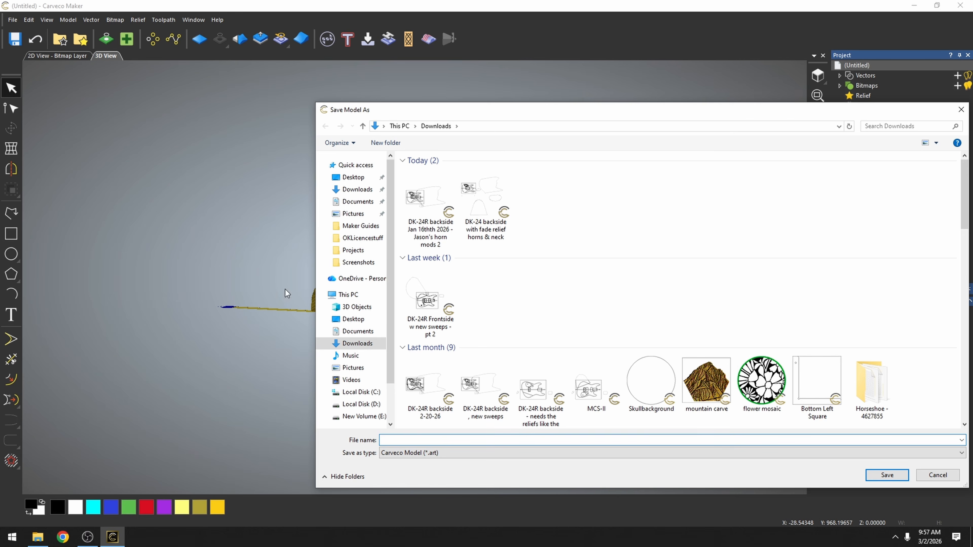
type("Maskfront1")
key("Return")
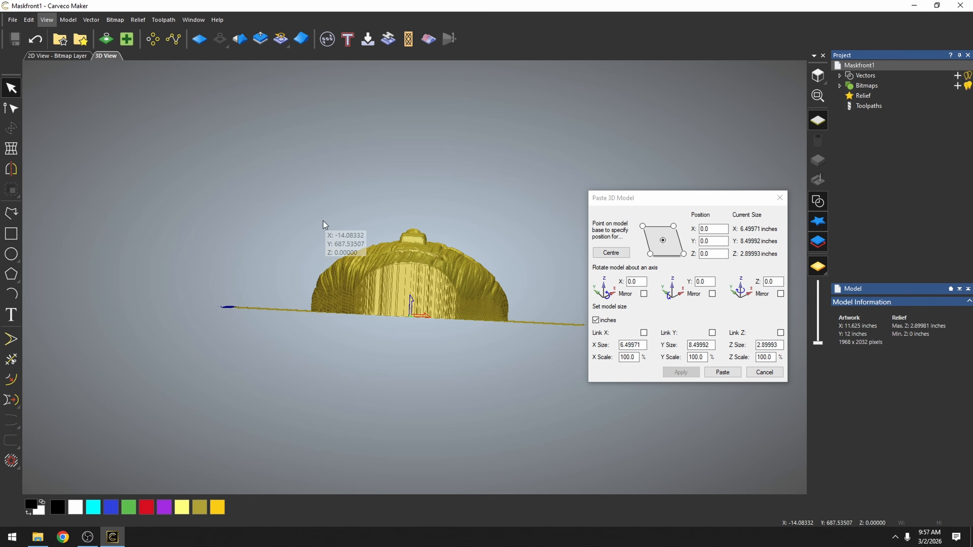
Look over the pasted front relief and reset it to a flat plane, keeping the imported mask model.
scroll(403, 295, "up", 4)
scroll(418, 295, "down", 2)
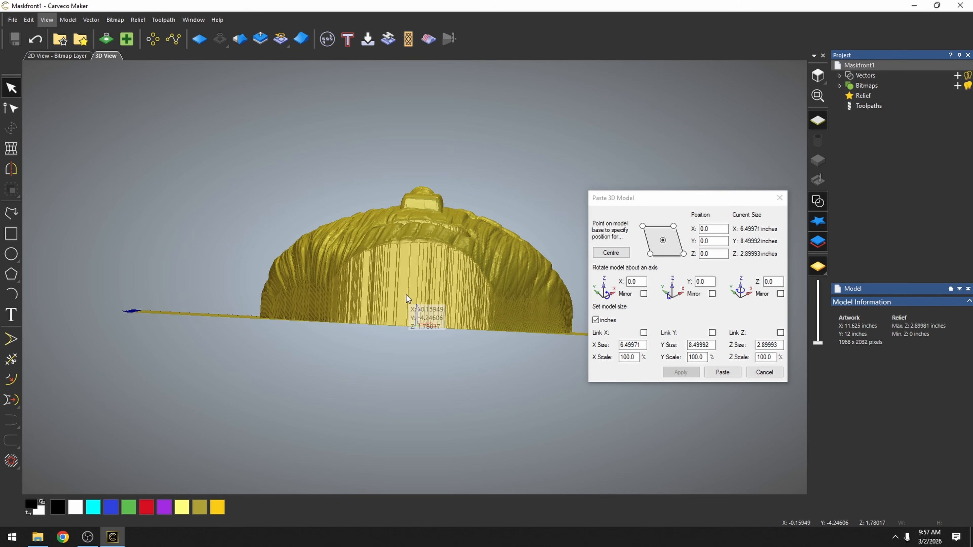
left_click_drag(407, 295, 428, 304)
scroll(418, 308, "down", 3)
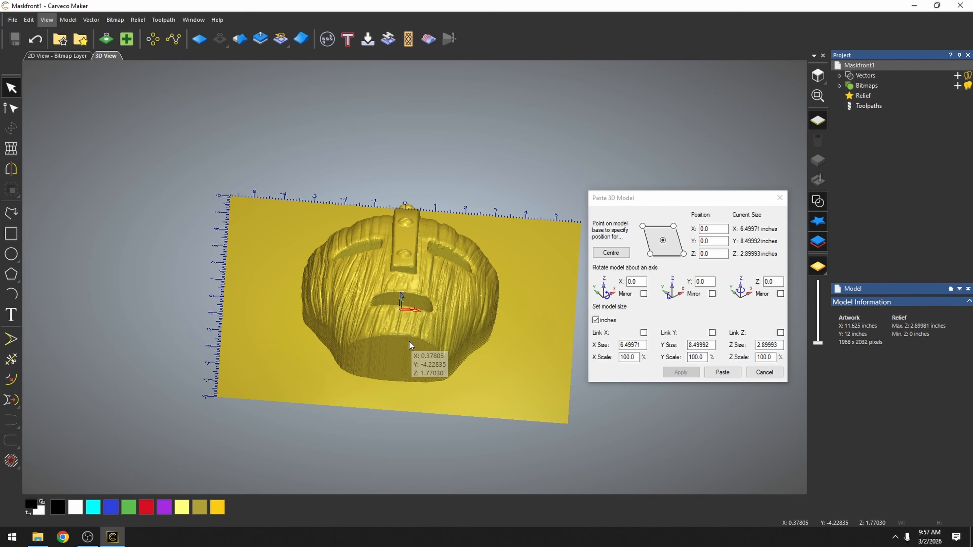
left_click(199, 45)
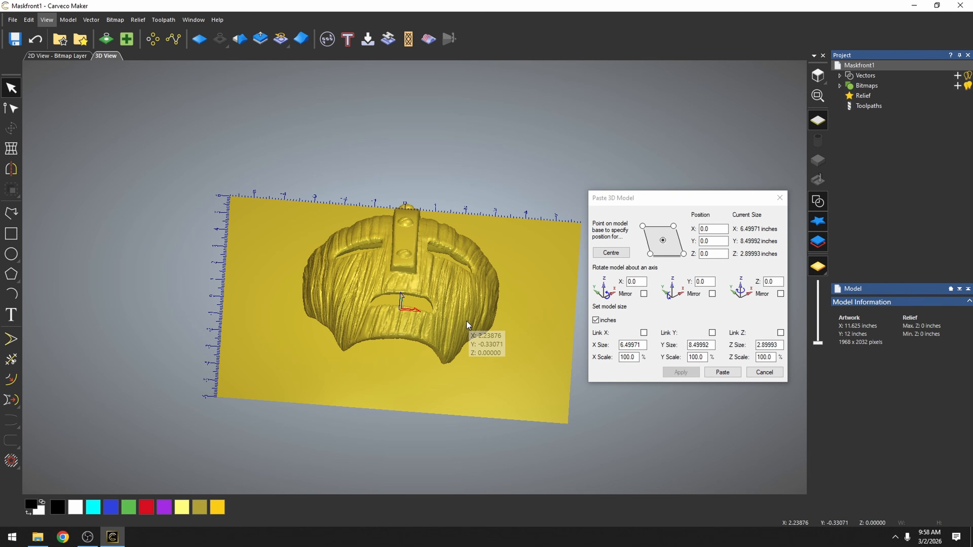
Rotate the mask model 180 degrees about the Y axis so its hollow back faces up.
left_click(710, 282)
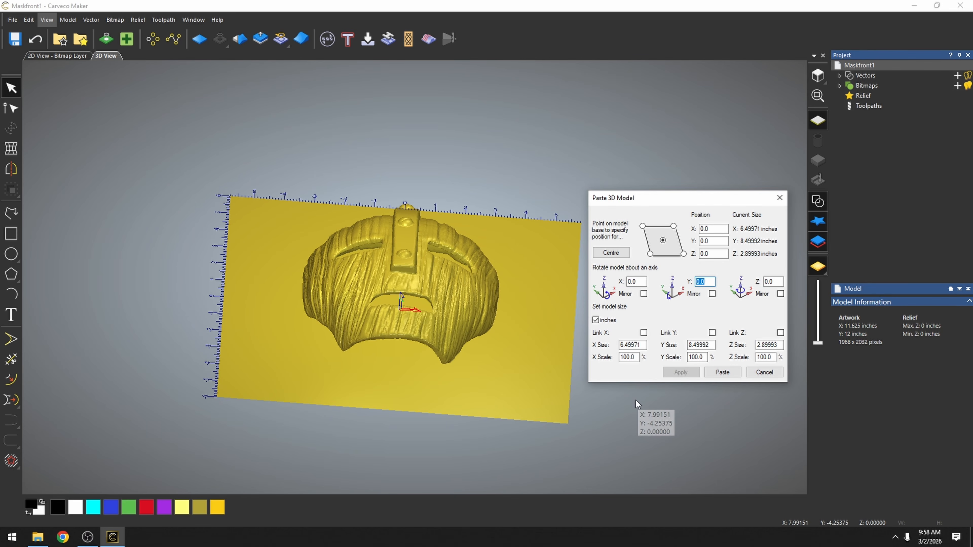
type("18")
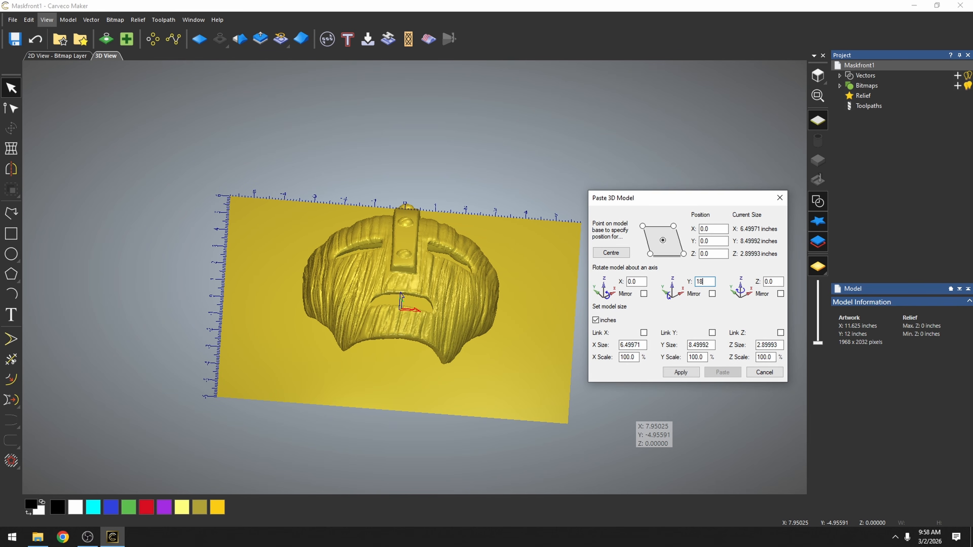
left_click(682, 372)
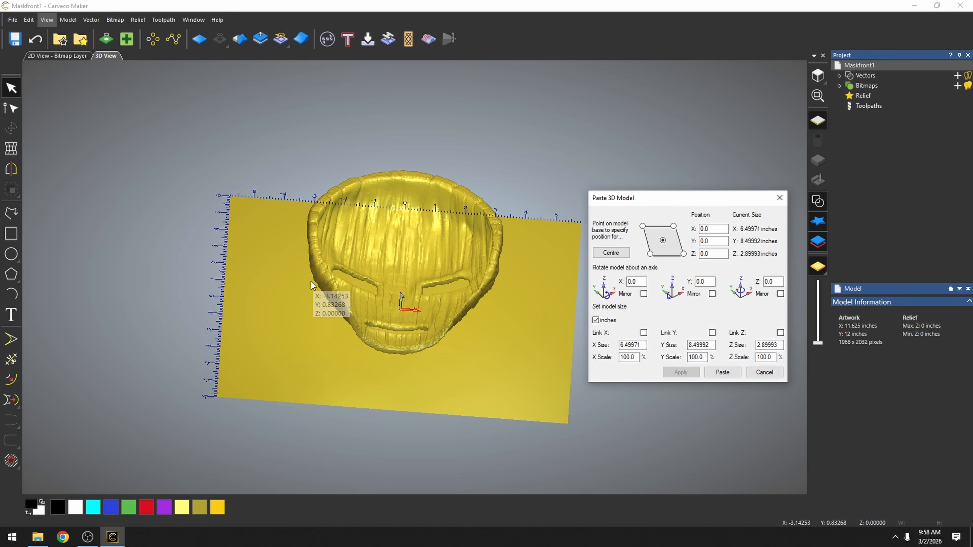
Check the flipped mask from above and from the end, and paste it as the back relief.
scroll(403, 307, "up", 3)
scroll(399, 309, "down", 1)
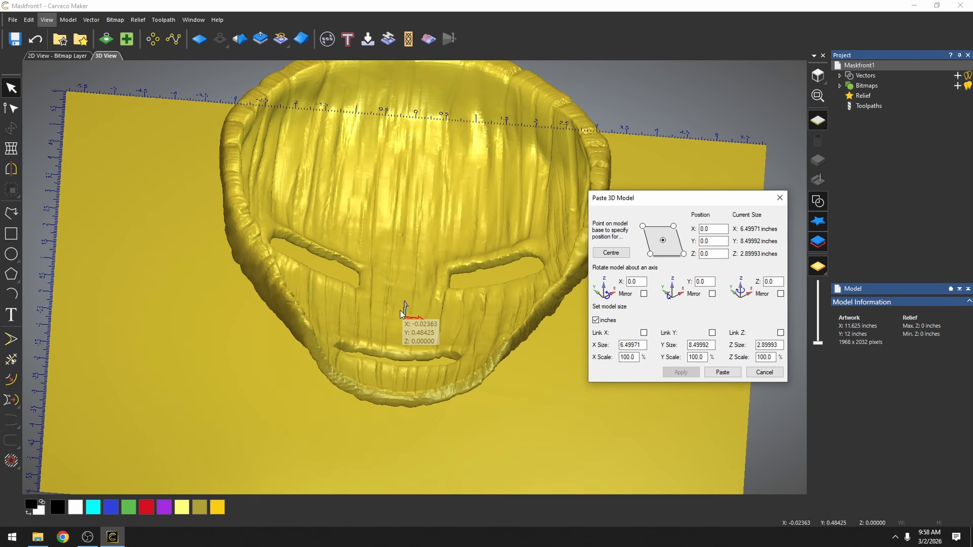
scroll(400, 310, "down", 3)
left_click_drag(402, 408, 414, 311)
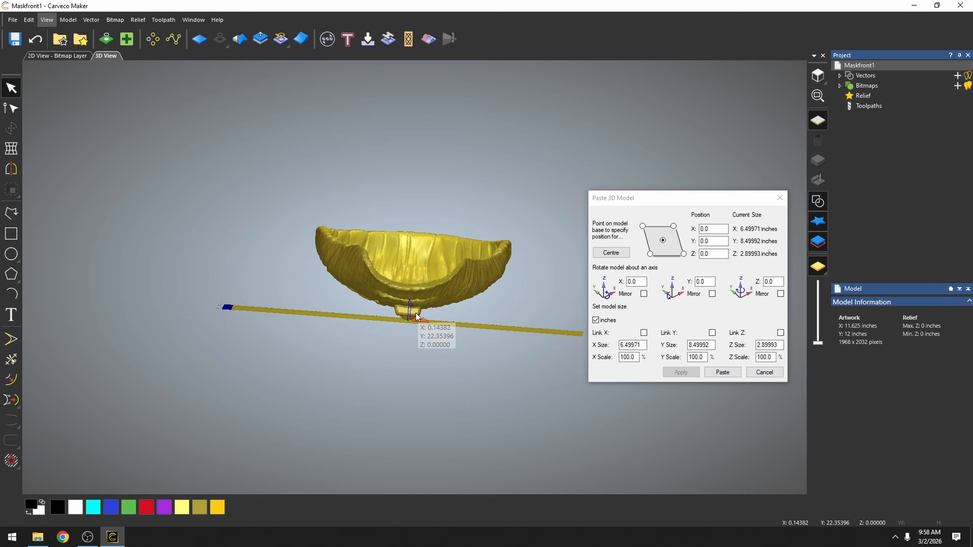
left_click(717, 374)
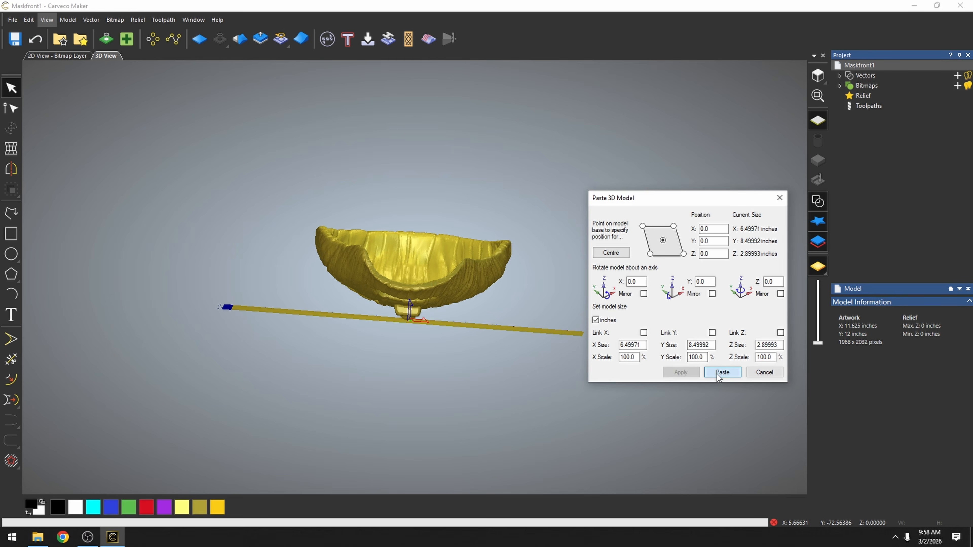
Save the back relief as a separate model named MaskBack1 and finish pasting the 3D model.
left_click(15, 21)
left_click(36, 112)
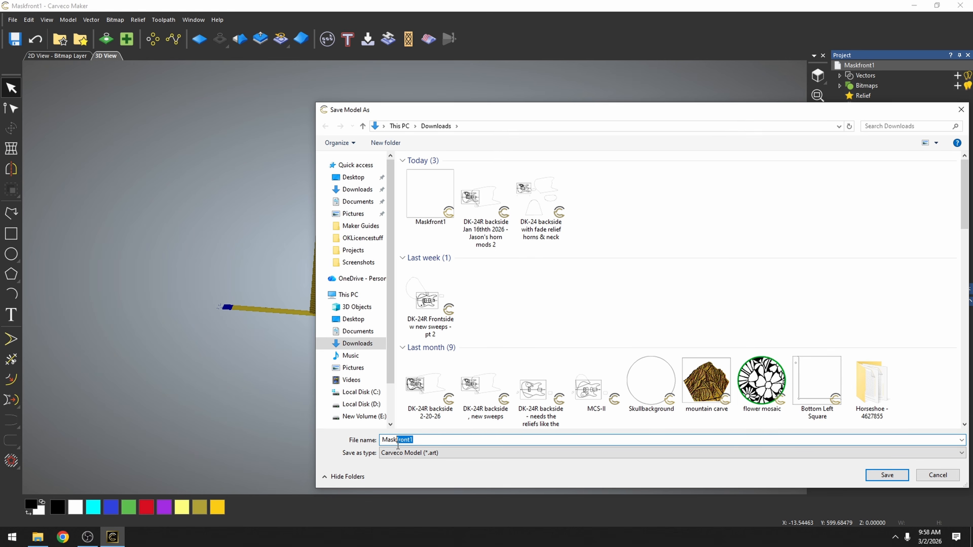
type("MaskBack1")
key("Return")
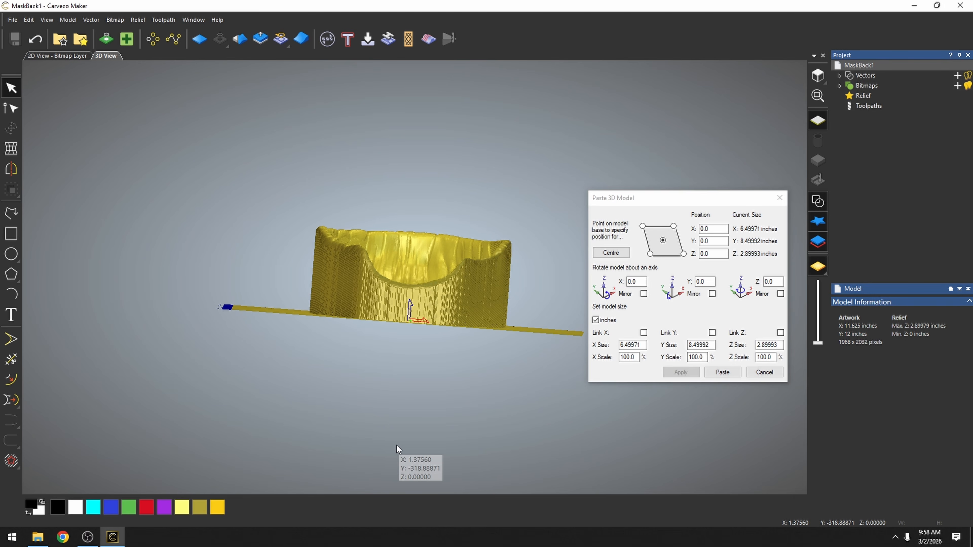
left_click(783, 197)
Examine the back relief's hollow interior, rim, side walls and eye and mouth openings from the end and from above.
scroll(419, 282, "up", 3)
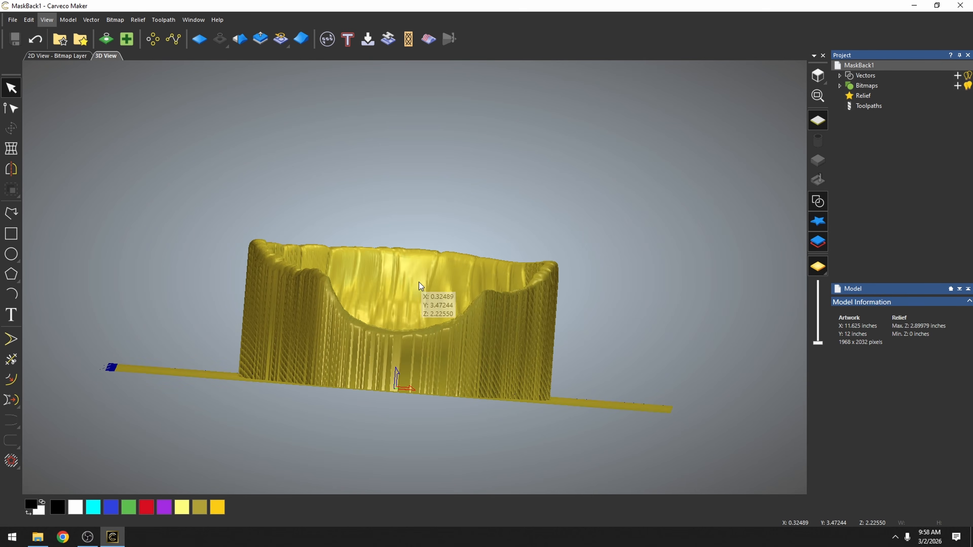
left_click_drag(418, 282, 374, 516)
scroll(381, 484, "down", 4)
scroll(404, 352, "up", 2)
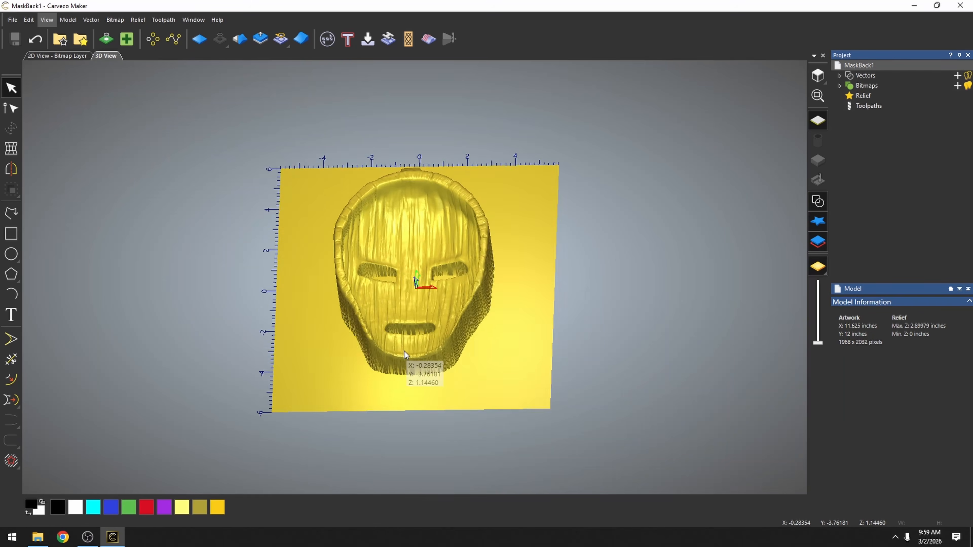
left_click_drag(409, 353, 396, 278)
left_click_drag(387, 164, 423, 422)
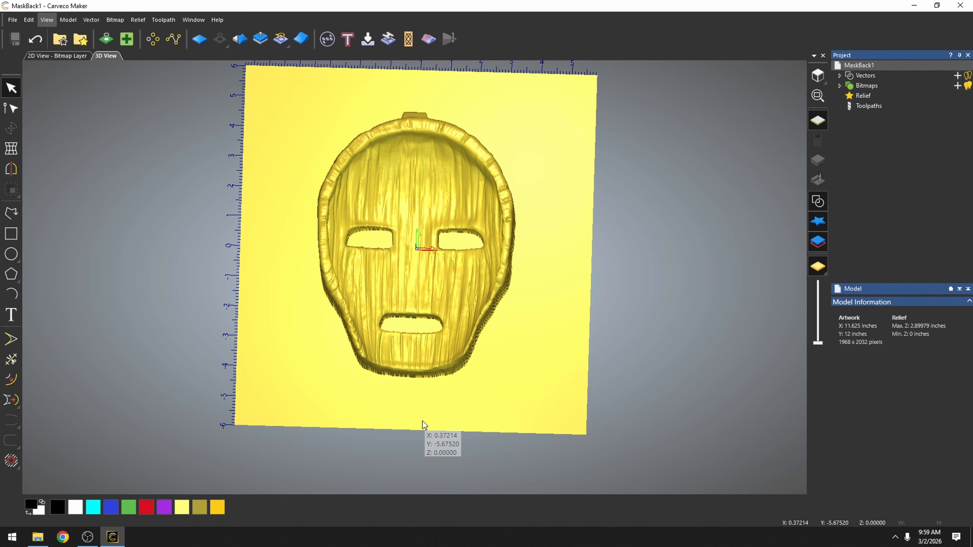
scroll(423, 287, "up", 3)
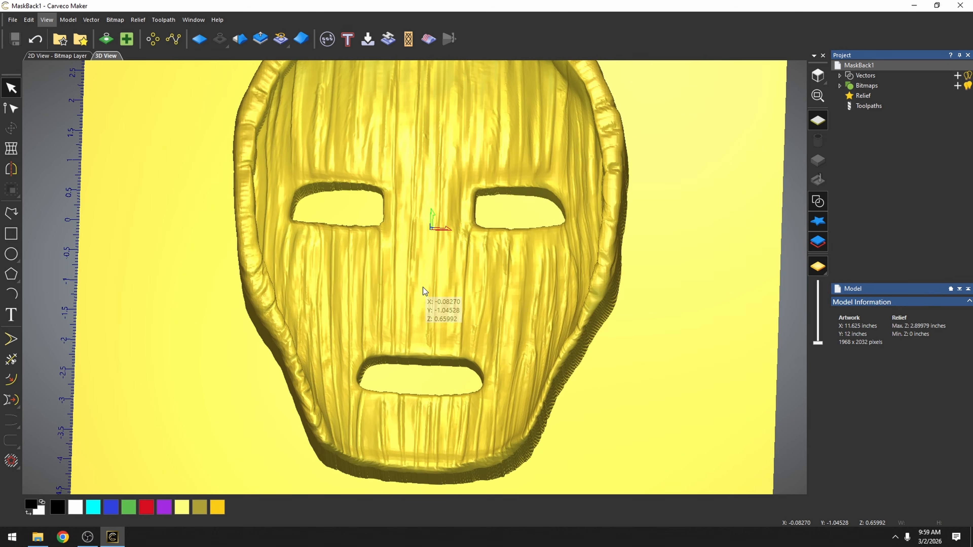
scroll(423, 287, "down", 2)
scroll(417, 331, "up", 1)
mouse_move(417, 331)
left_mouse_down()
mouse_move(416, 344)
mouse_move(424, 232)
mouse_move(422, 329)
left_mouse_up()
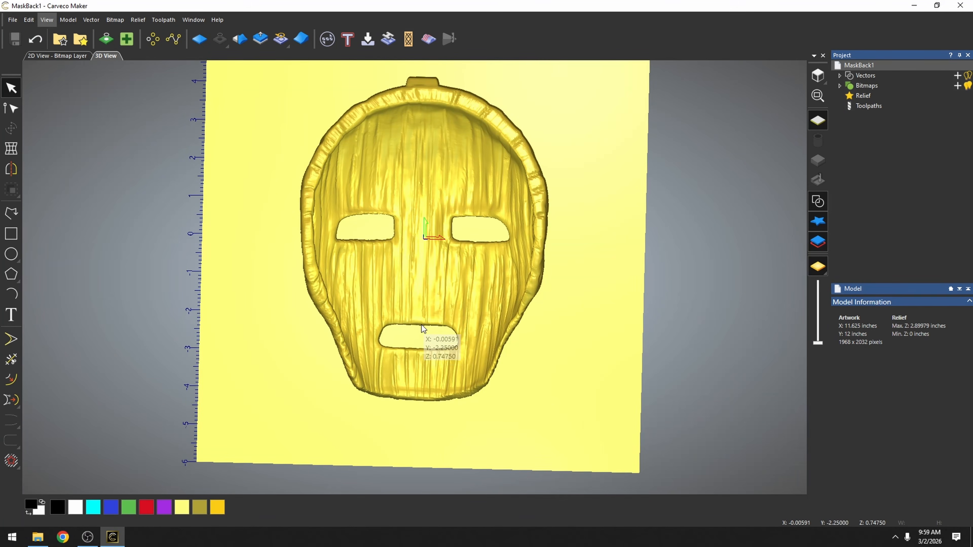
scroll(421, 322, "down", 2)
scroll(418, 291, "up", 2)
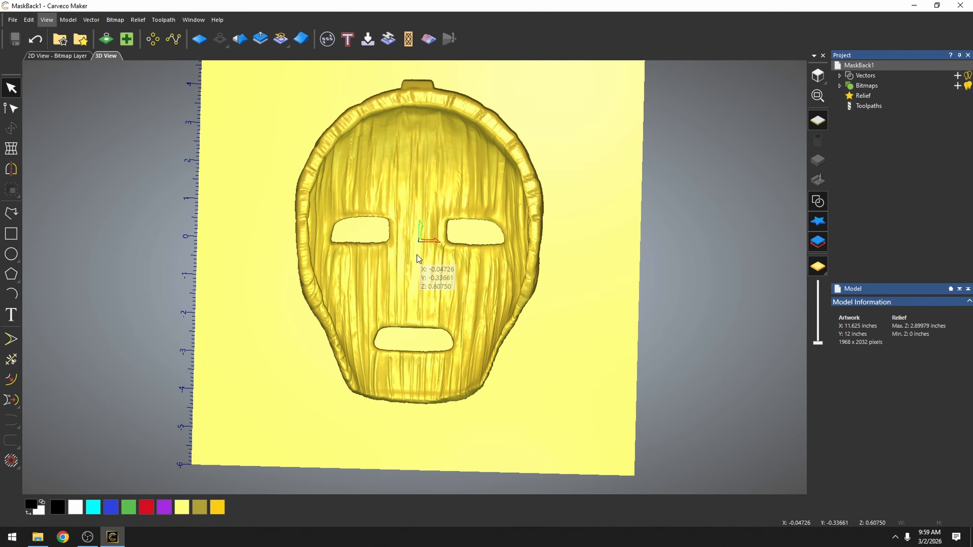
scroll(417, 255, "down", 1)
scroll(419, 243, "up", 1)
left_click_drag(419, 245, 419, 365)
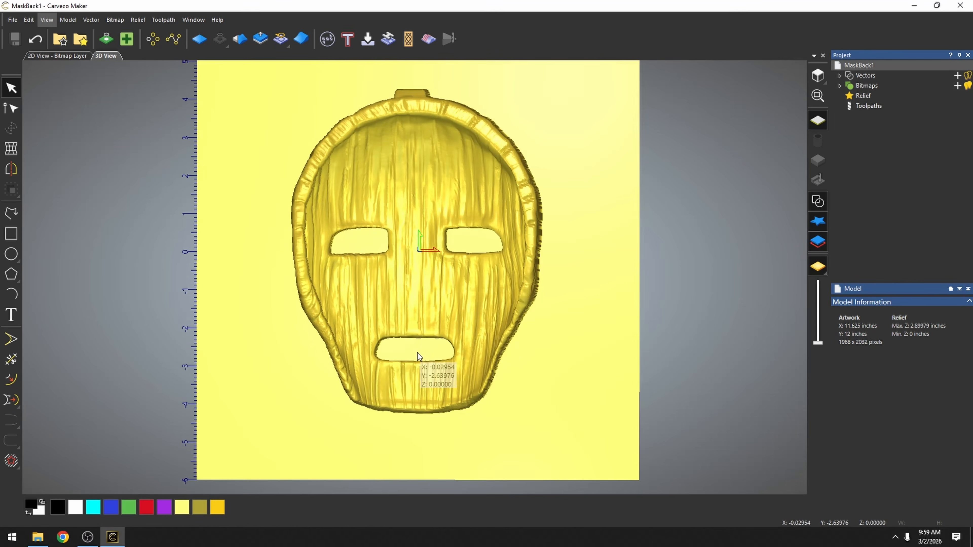
scroll(414, 240, "down", 1)
scroll(414, 240, "up", 2)
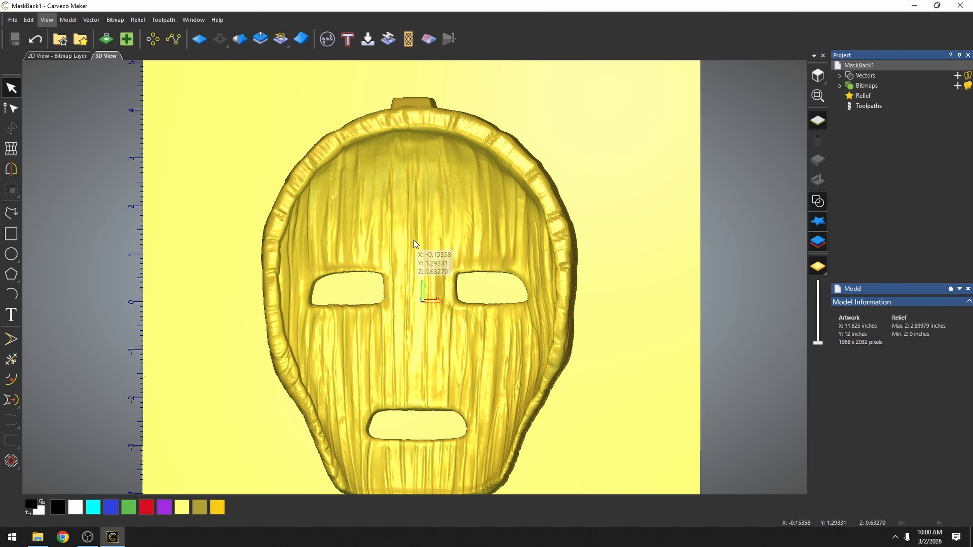
left_click_drag(414, 240, 432, 352)
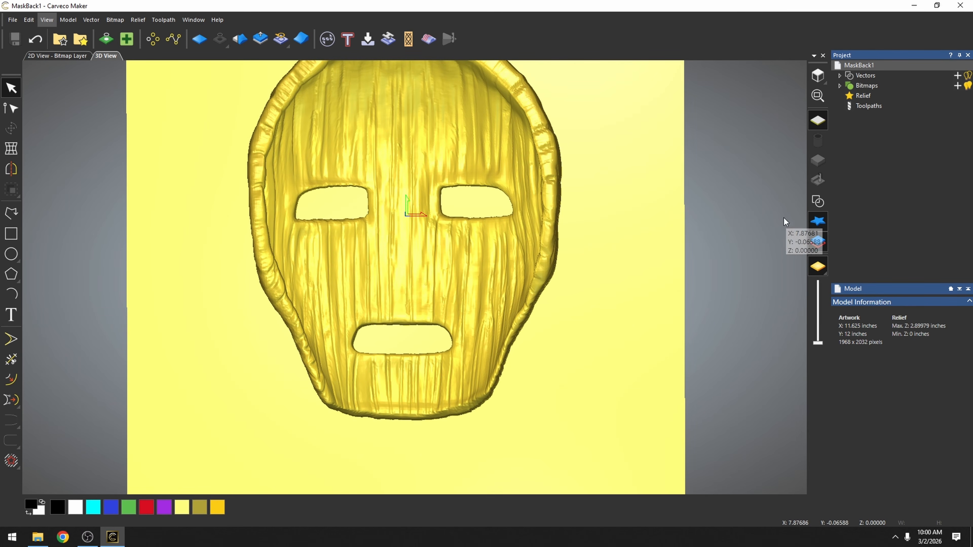
Turn vector display back on and create smooth boundary vectors from the back relief without using a height range.
left_click(815, 200)
scroll(424, 283, "down", 4)
mouse_move(425, 283)
left_mouse_down()
mouse_move(424, 297)
mouse_move(407, 279)
mouse_move(431, 288)
mouse_move(423, 286)
left_mouse_up()
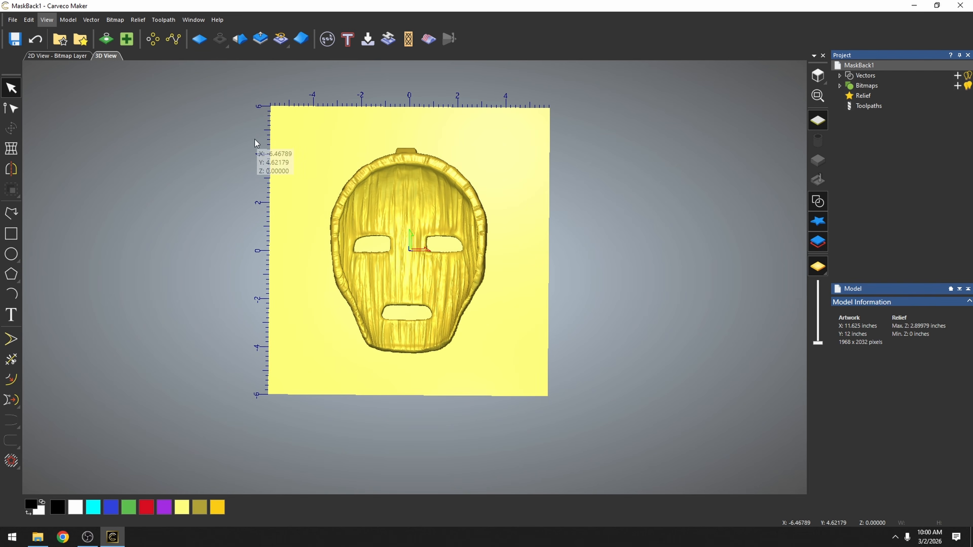
left_click(87, 22)
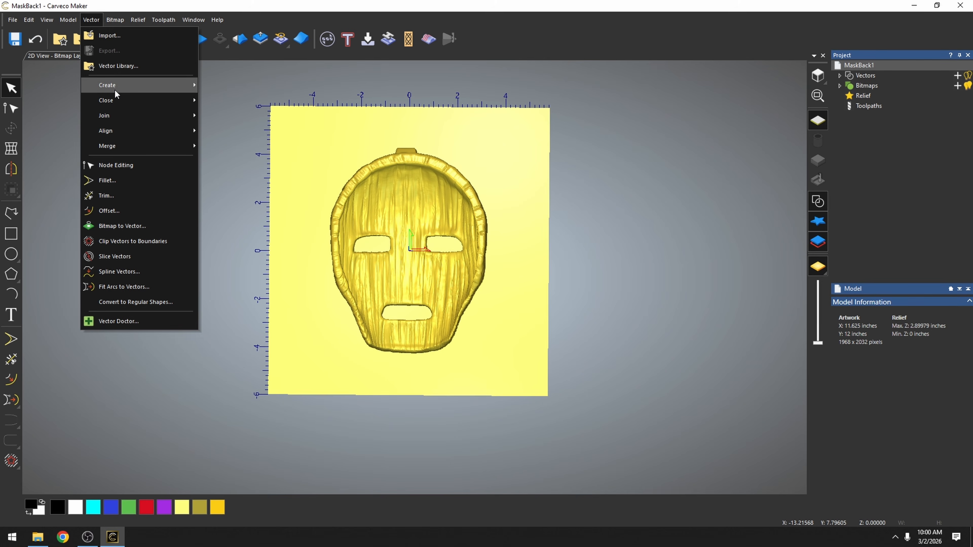
mouse_move(114, 89)
left_click(238, 211)
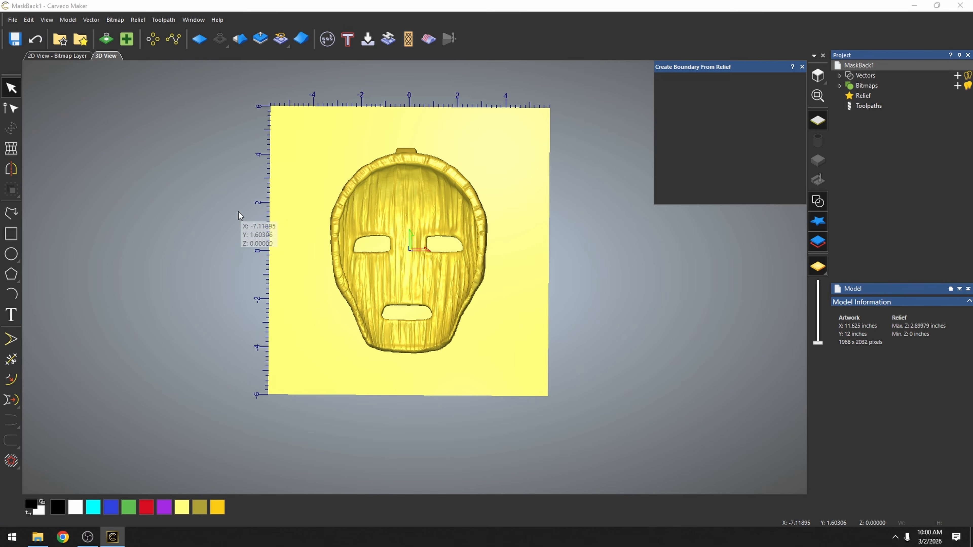
left_click(674, 100)
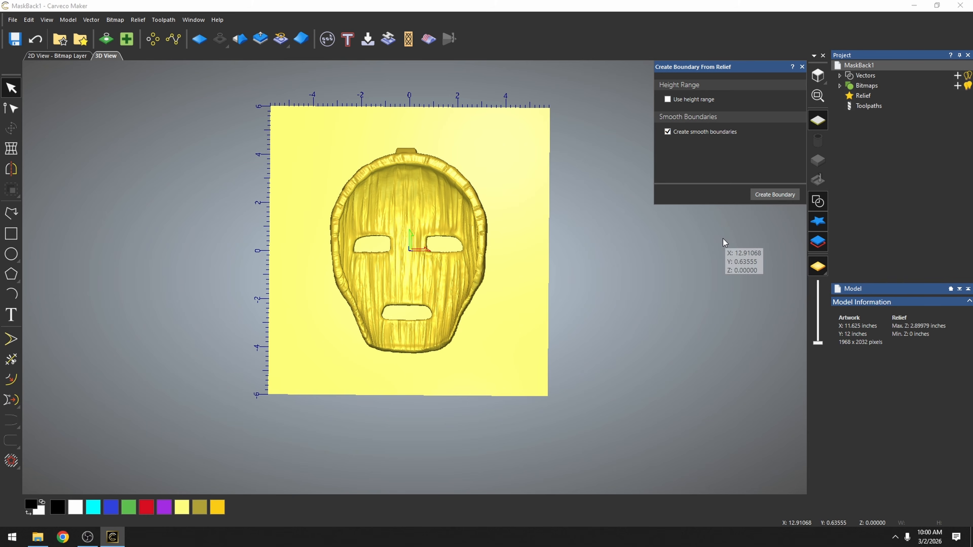
left_click(778, 195)
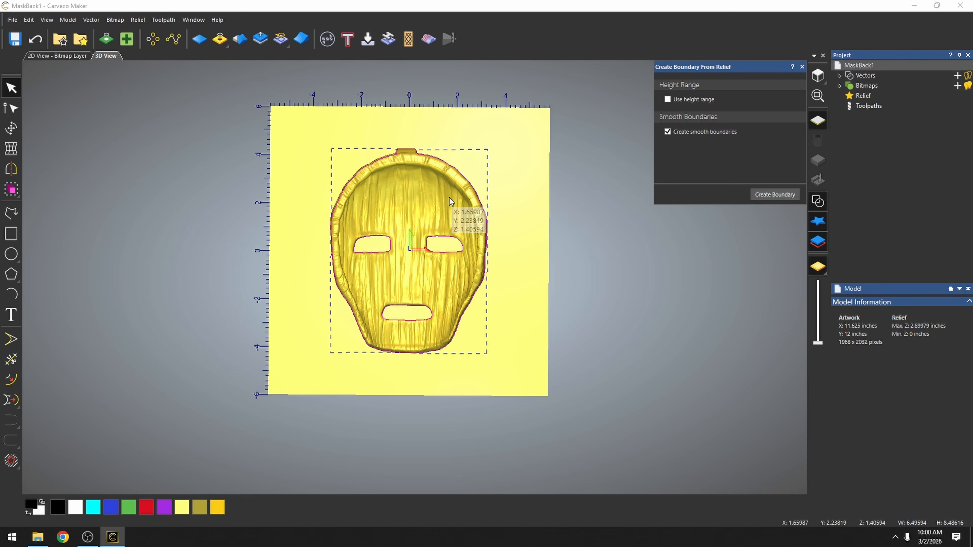
left_click(802, 67)
Offset only the mask's outer boundary vector inwards by about 0.115 inches with radiused corners, keeping the original vector.
scroll(415, 265, "up", 5)
scroll(410, 239, "down", 2)
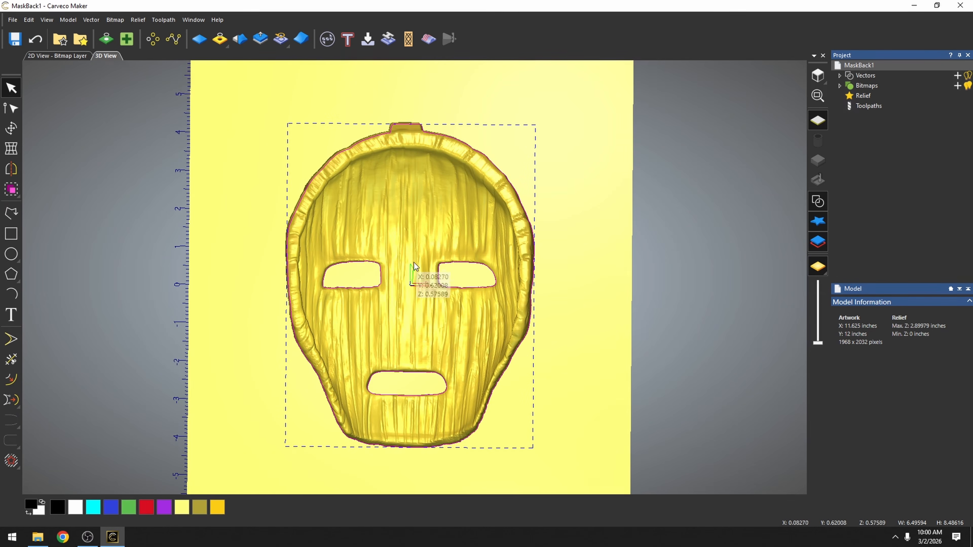
left_click(552, 333)
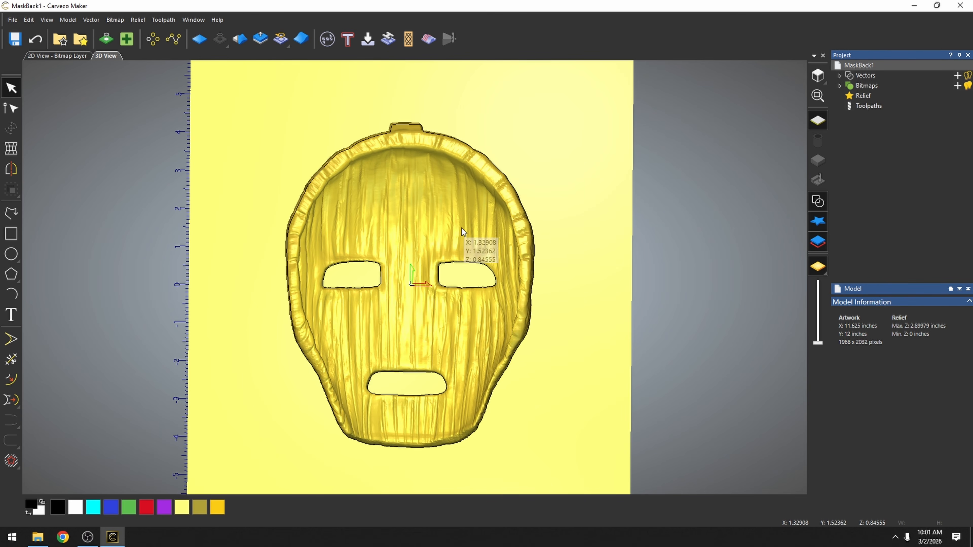
scroll(465, 212, "up", 2)
scroll(461, 245, "down", 4)
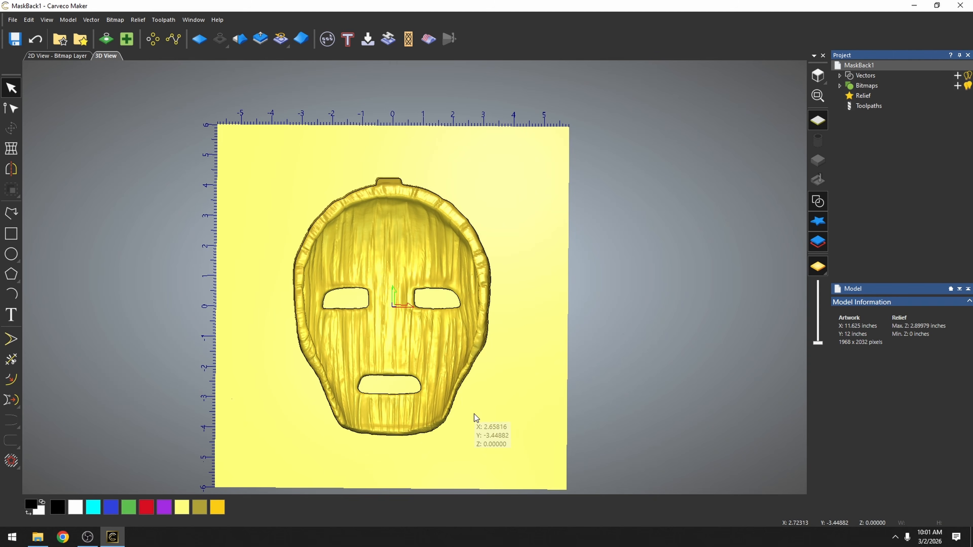
left_click(461, 384)
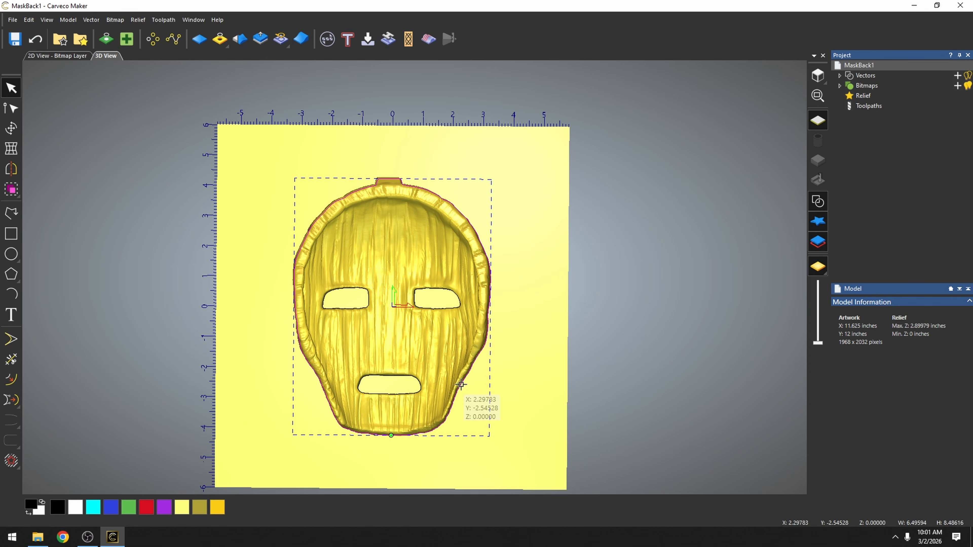
left_click(11, 380)
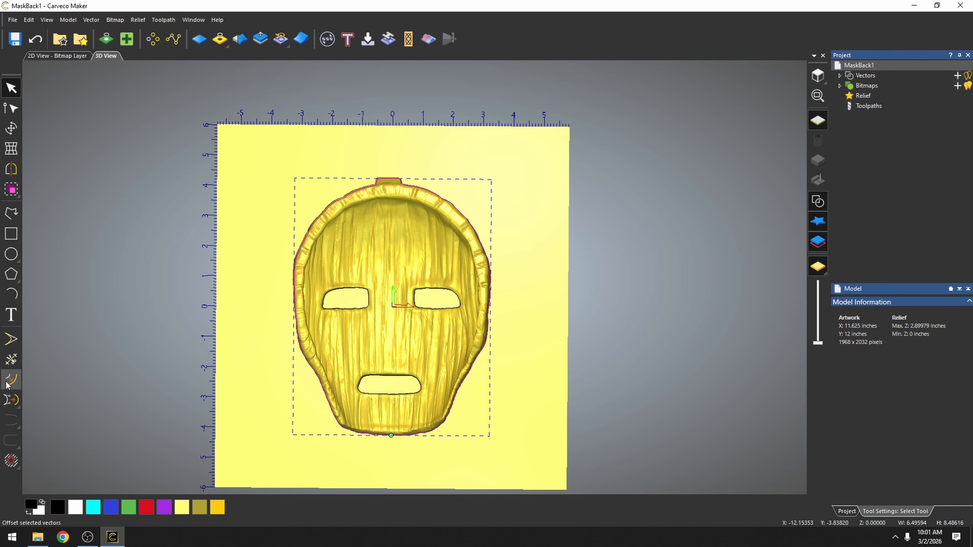
scroll(457, 363, "up", 3)
scroll(453, 363, "up", 2)
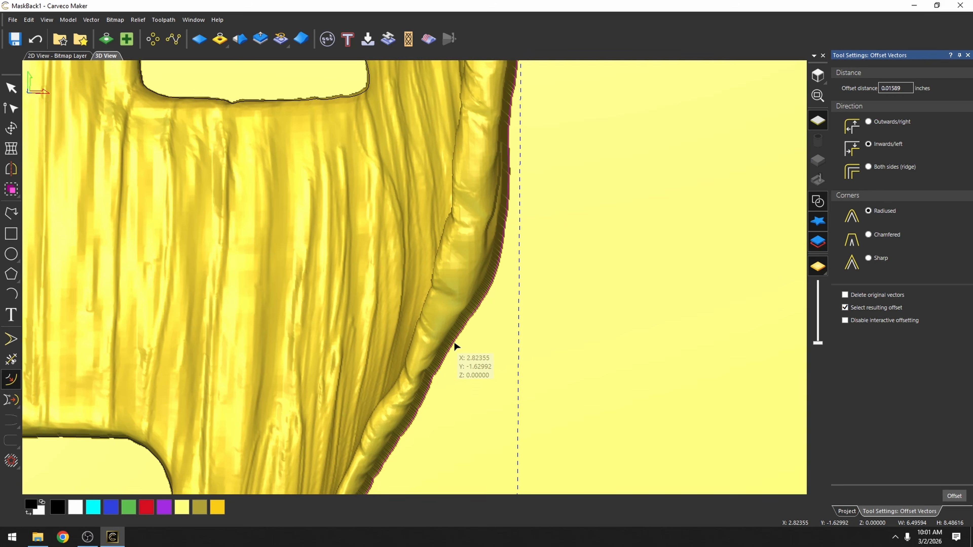
left_click(436, 335)
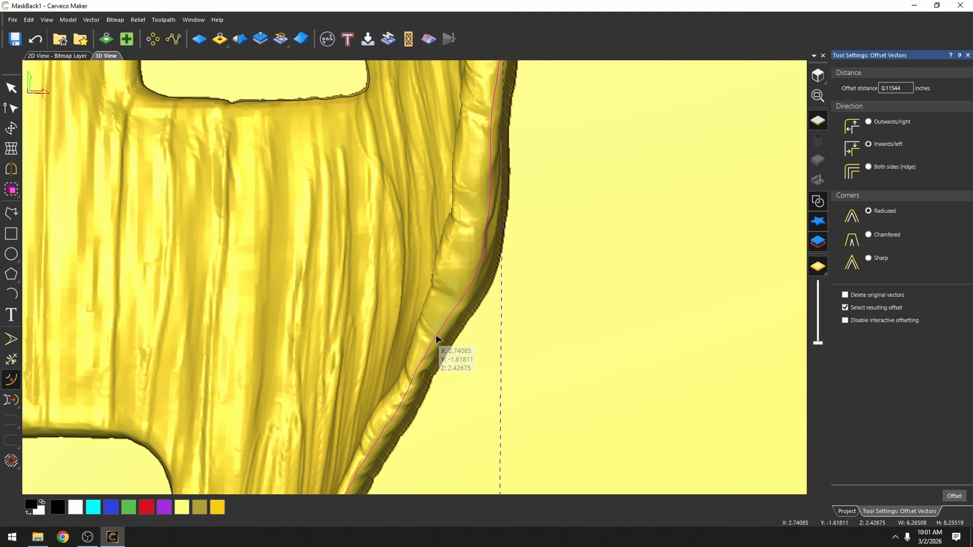
scroll(437, 343, "down", 5)
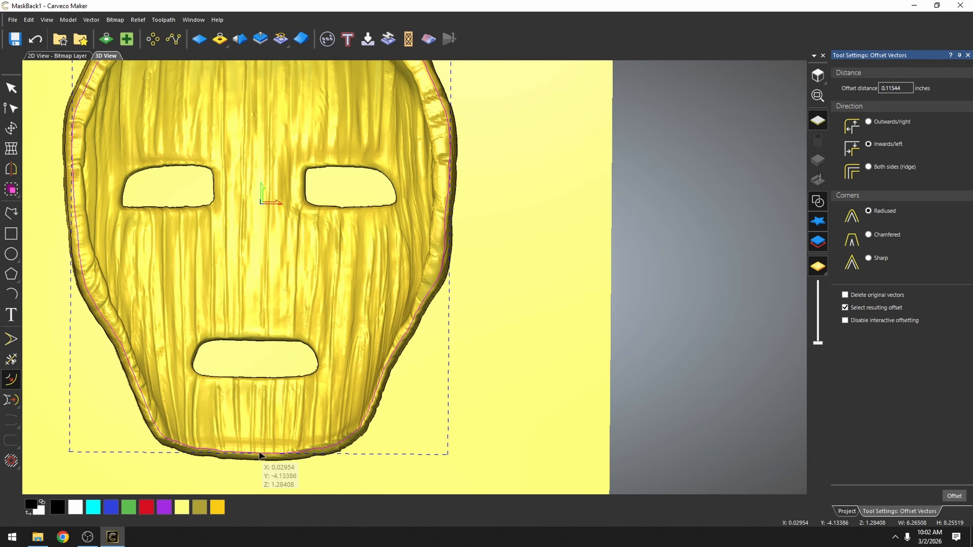
scroll(448, 109, "up", 5)
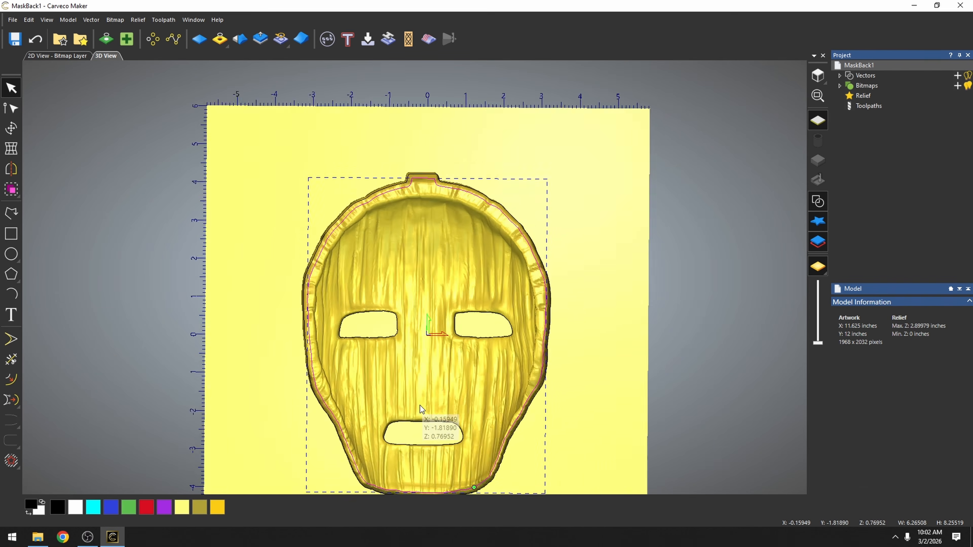
Start a 2D Area Clearance toolpath on the eye and mouth opening vectors using the 1/4" Extended Reach Upcut Jenny tool.
scroll(420, 405, "up", 2)
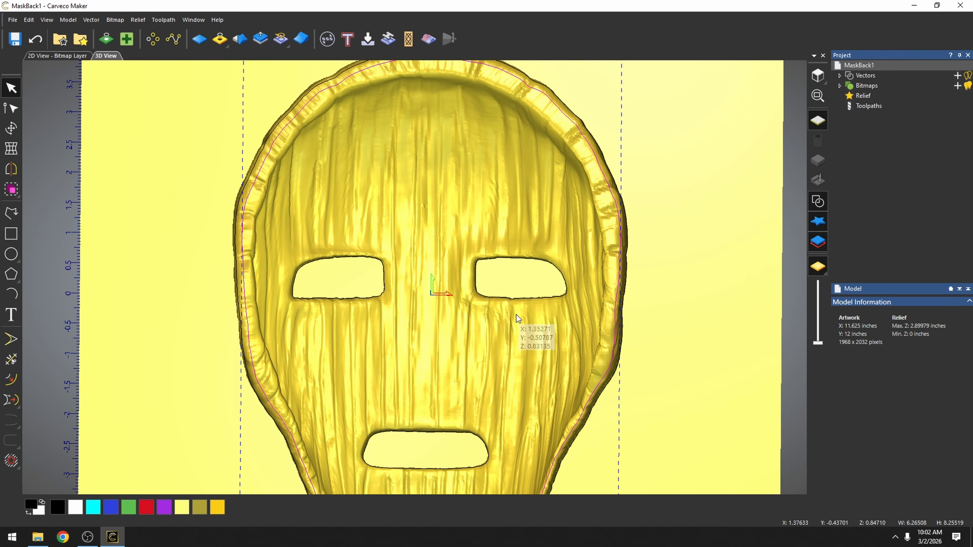
left_click_drag(524, 281, 376, 433)
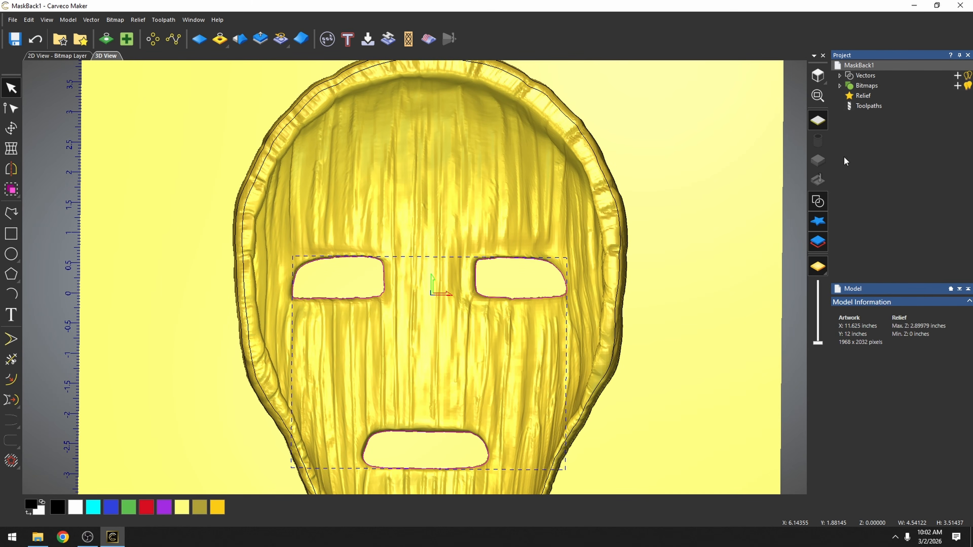
left_click(867, 106)
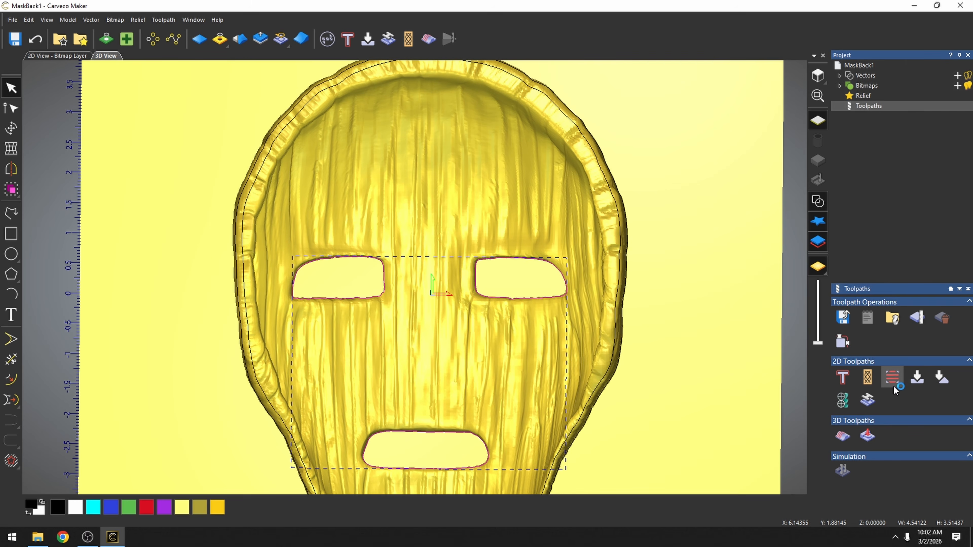
left_click(685, 235)
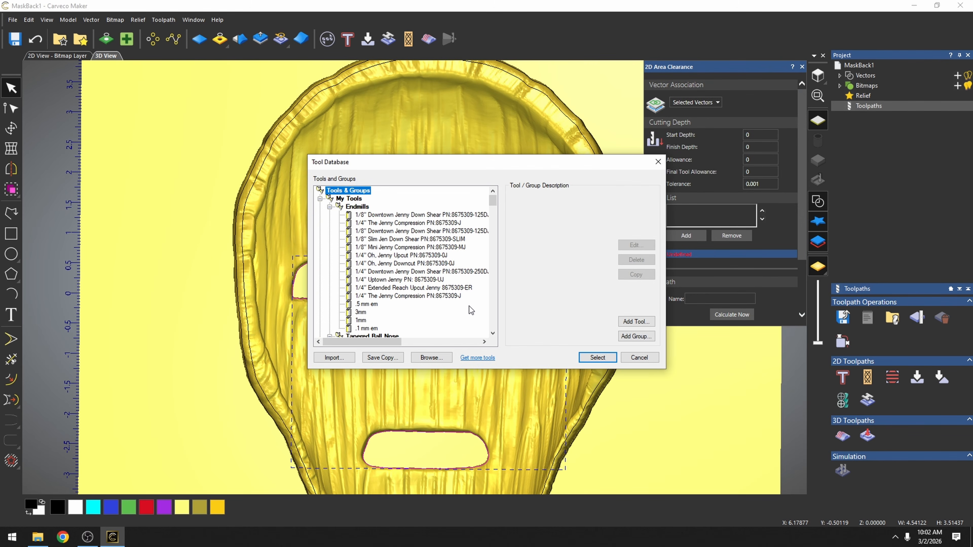
left_click(400, 288)
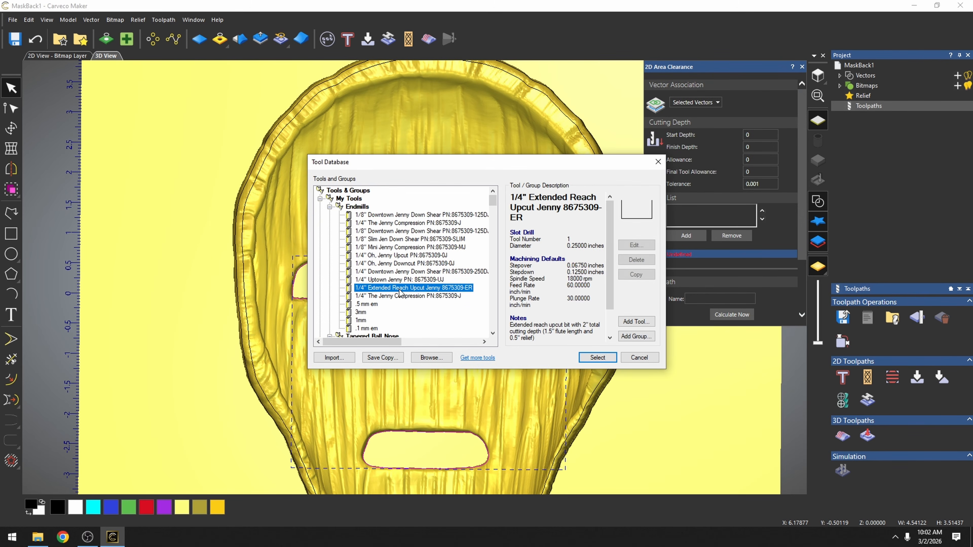
left_click(597, 358)
Set the clearance tool's feed rate to 40 inch/min and choose the Offset clearance strategy.
left_click(715, 232)
key("BackSpace")
key("BackSpace")
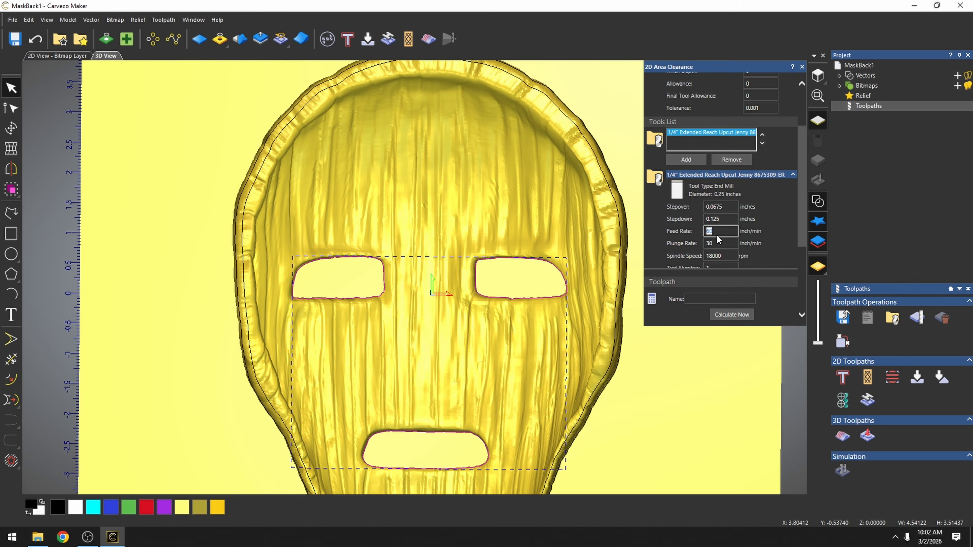
type("40")
scroll(726, 248, "up", 2)
scroll(742, 266, "down", 3)
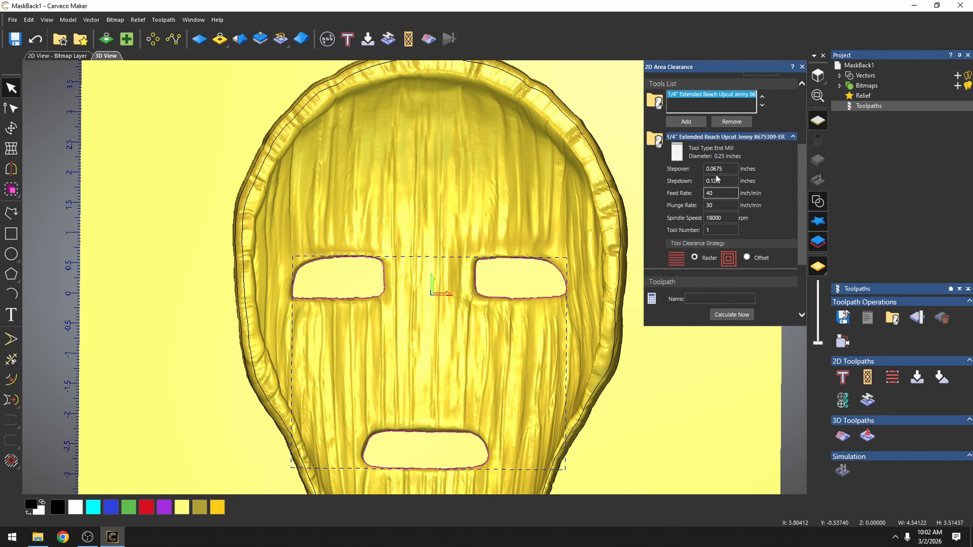
left_click(746, 258)
Set the clearance tool's spindle speed to 16000 rpm.
left_click(717, 231)
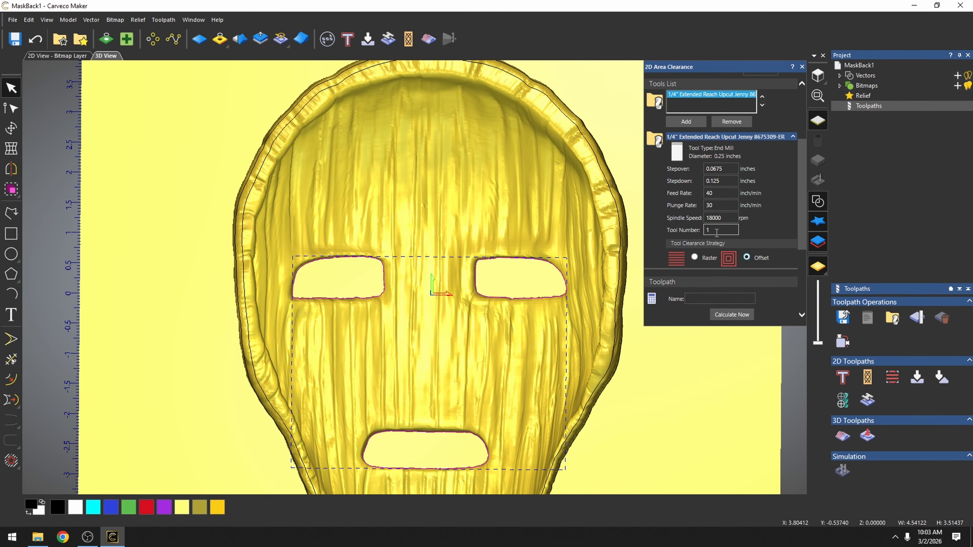
left_click(720, 219)
left_click(720, 226)
scroll(720, 230, "up", 3)
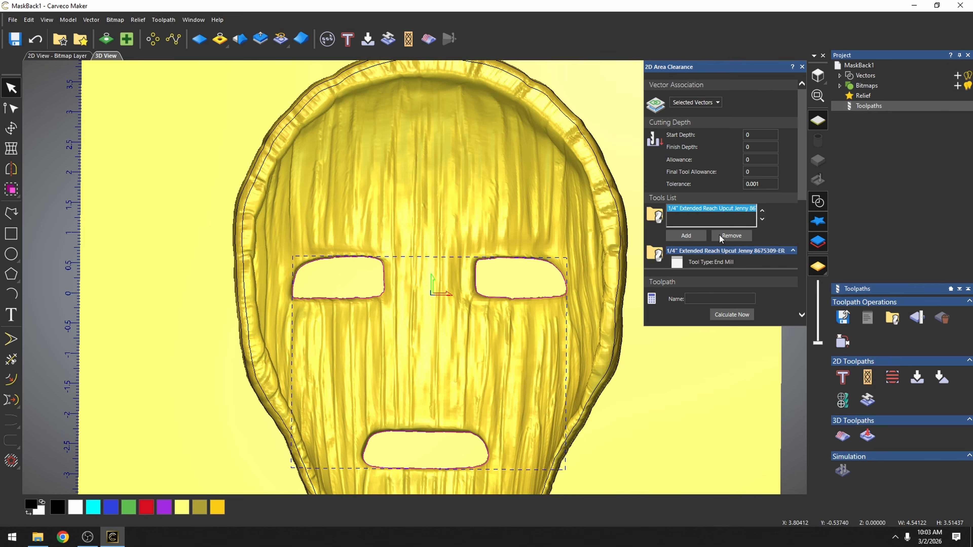
key("shift+Tab")
type("16")
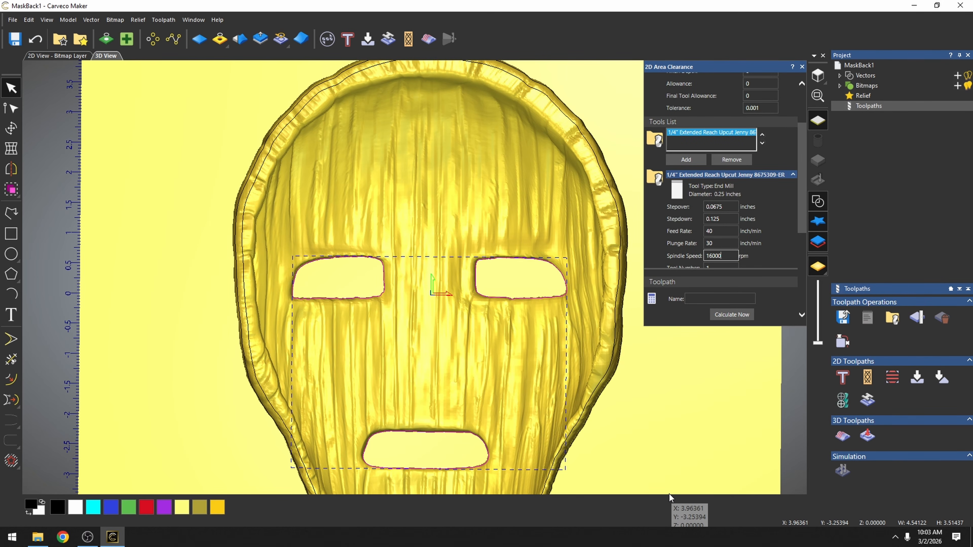
Set the area clearance finish depth to 3 inches and add ramping moves.
scroll(719, 257, "up", 3)
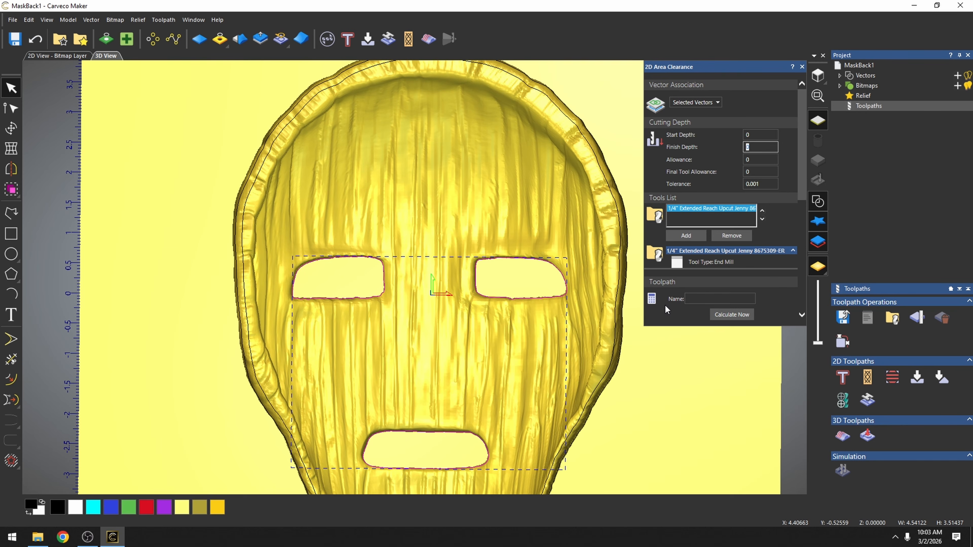
type("3")
scroll(696, 221, "down", 3)
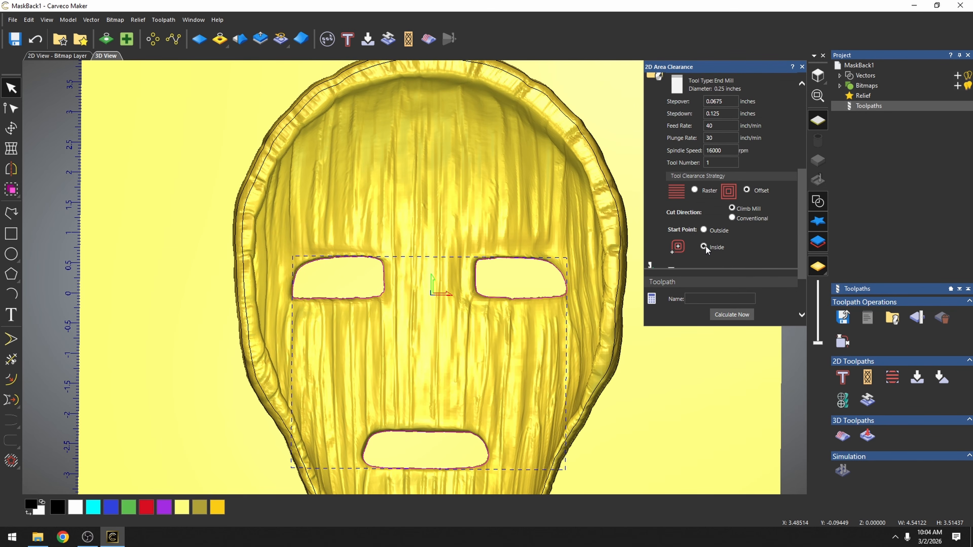
scroll(769, 242, "down", 3)
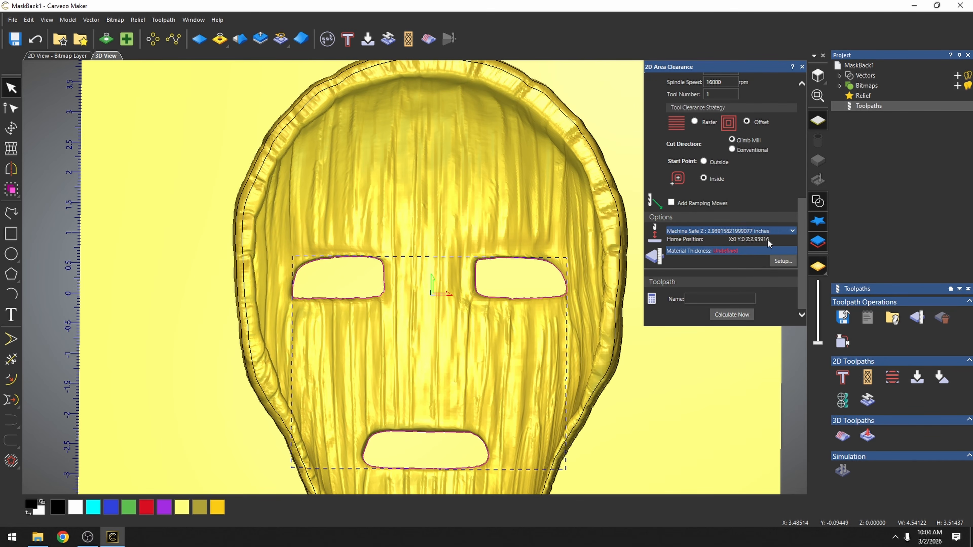
left_click(671, 203)
scroll(790, 238, "down", 3)
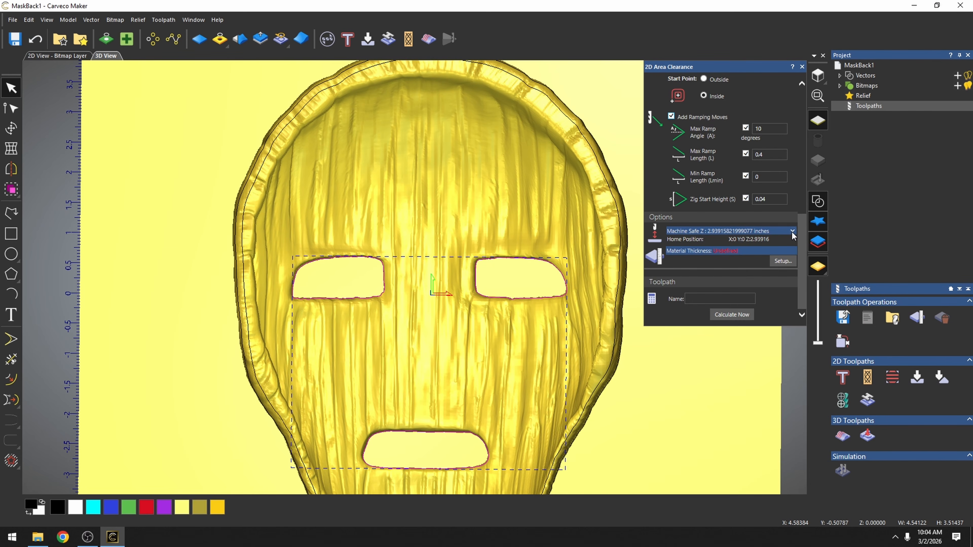
Set the machine safe Z to 0.1 inches and the home position Z to 0.5 inches.
left_click(792, 231)
scroll(780, 232, "down", 2)
left_click_drag(763, 201, 720, 197)
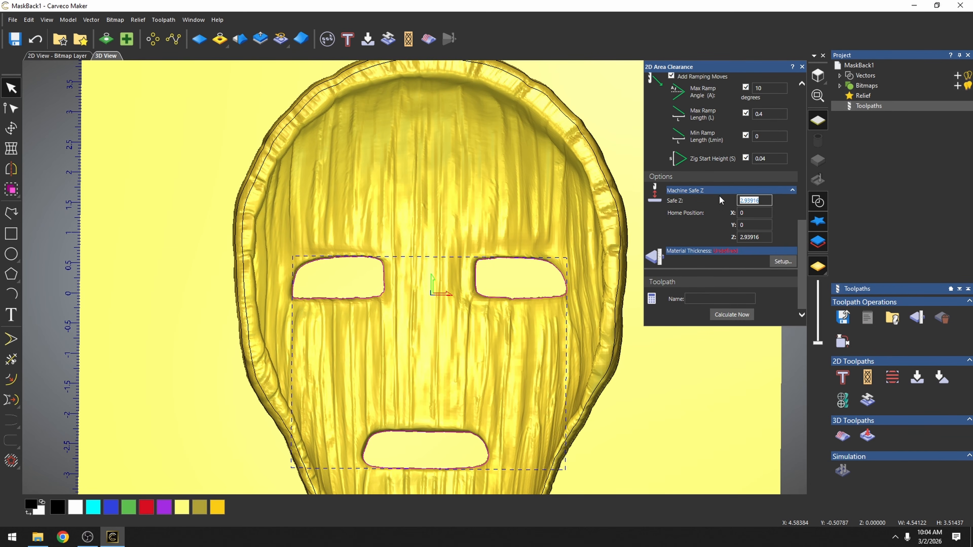
left_click_drag(763, 237, 563, 226)
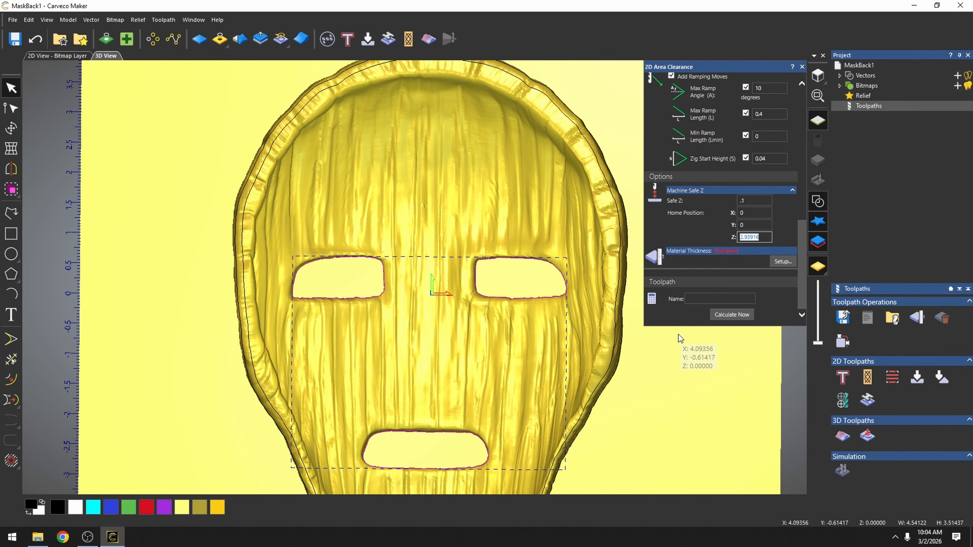
type(".5")
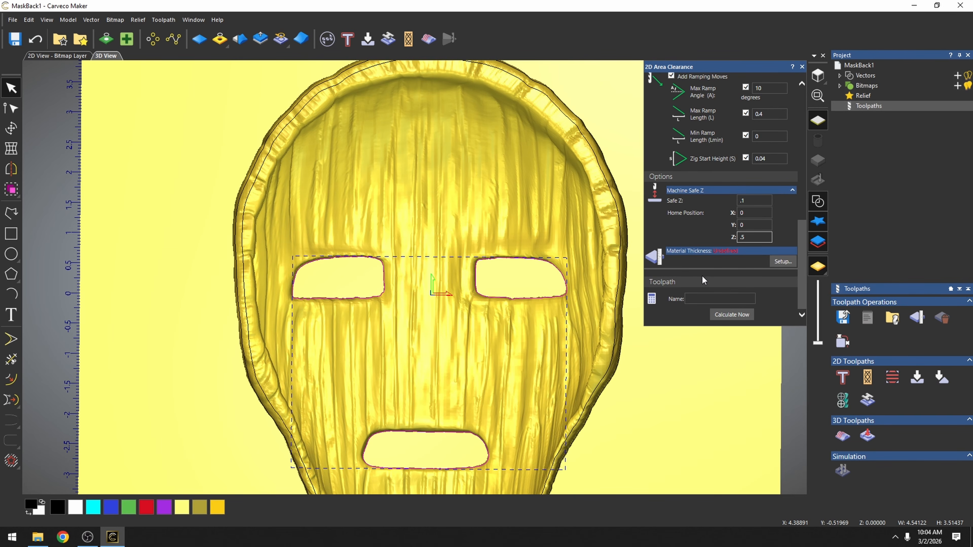
Set up the material with a thickness of 3.0 inches, Z zero on its top surface and a top offset of 0.
left_click(778, 264)
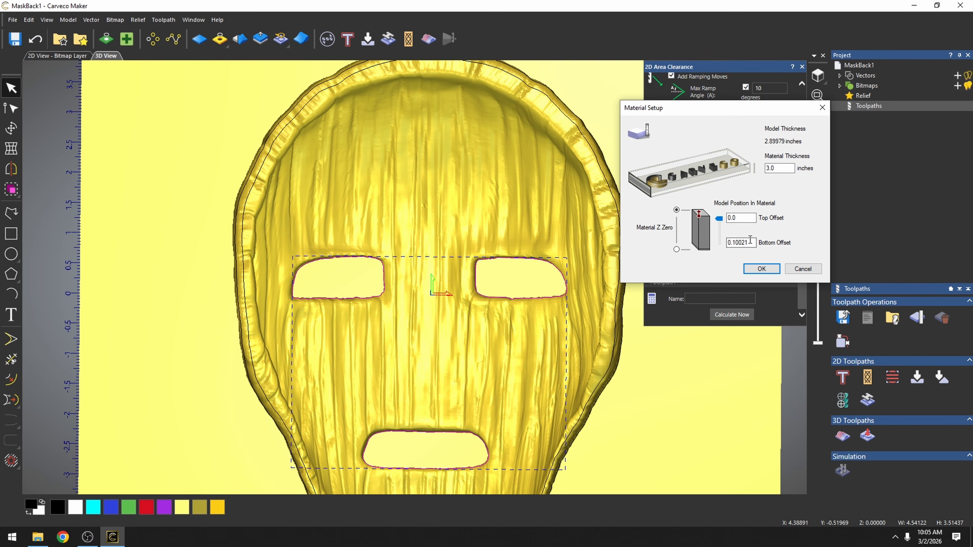
left_click(743, 243)
double_click(750, 244)
left_click(761, 269)
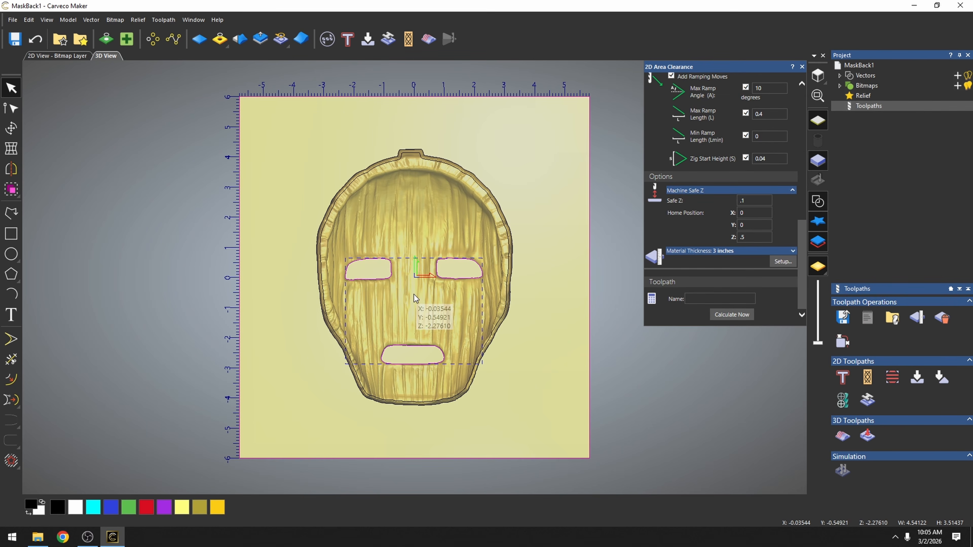
Calculate the area clearance toolpath and check its passes in the eye and mouth openings.
left_click(739, 314)
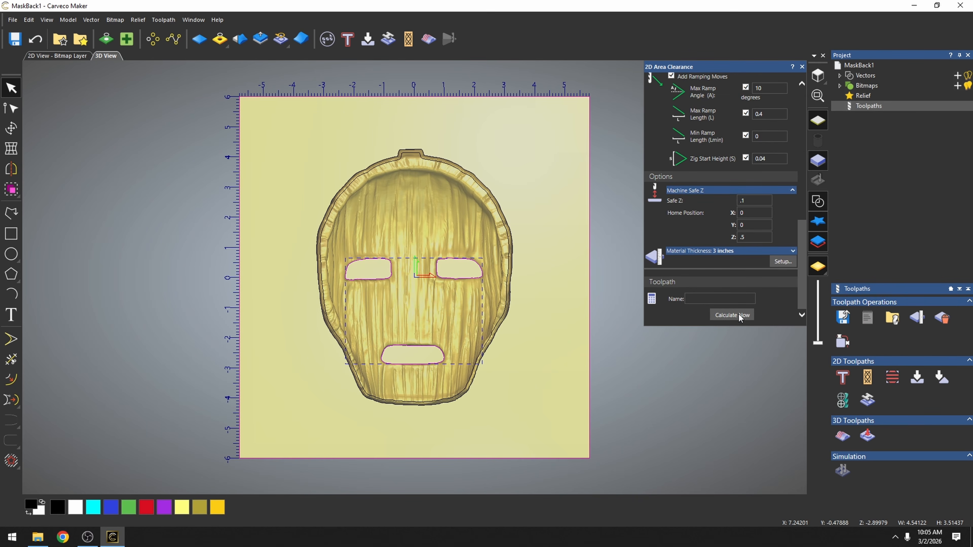
scroll(450, 345, "up", 2)
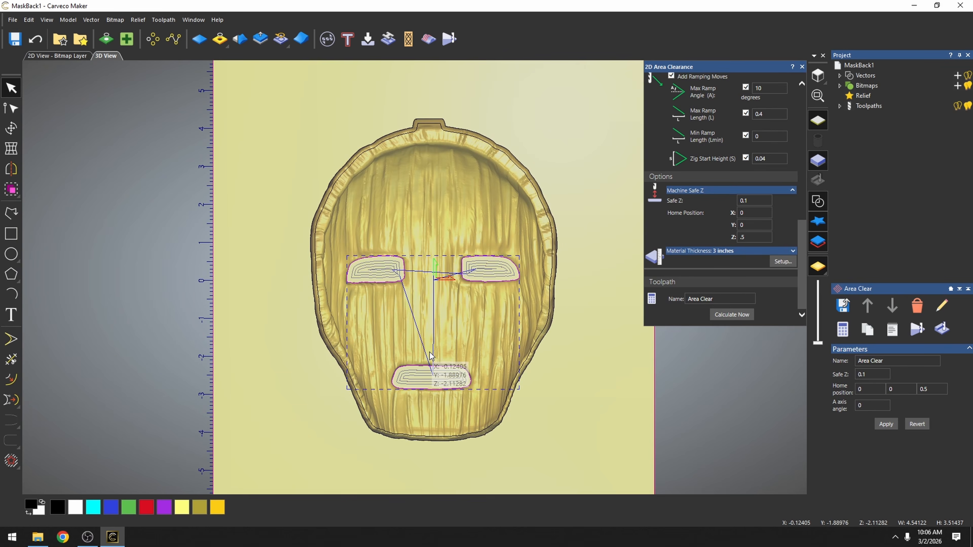
scroll(426, 362, "down", 2)
mouse_move(426, 362)
left_mouse_down()
mouse_move(423, 331)
mouse_move(478, 279)
mouse_move(420, 360)
left_mouse_up()
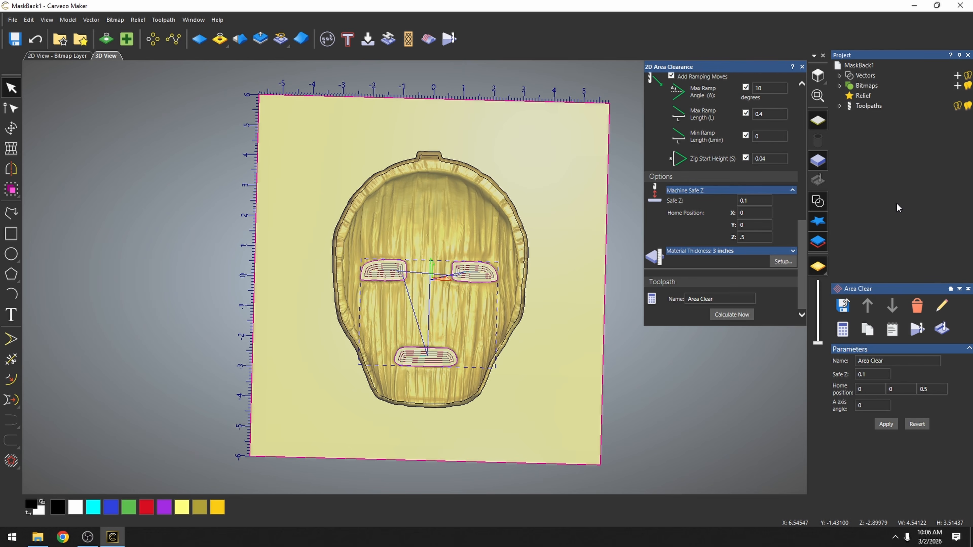
Start a Machine Relief toolpath and limit the area to machine to the selected vectors.
left_click(868, 106)
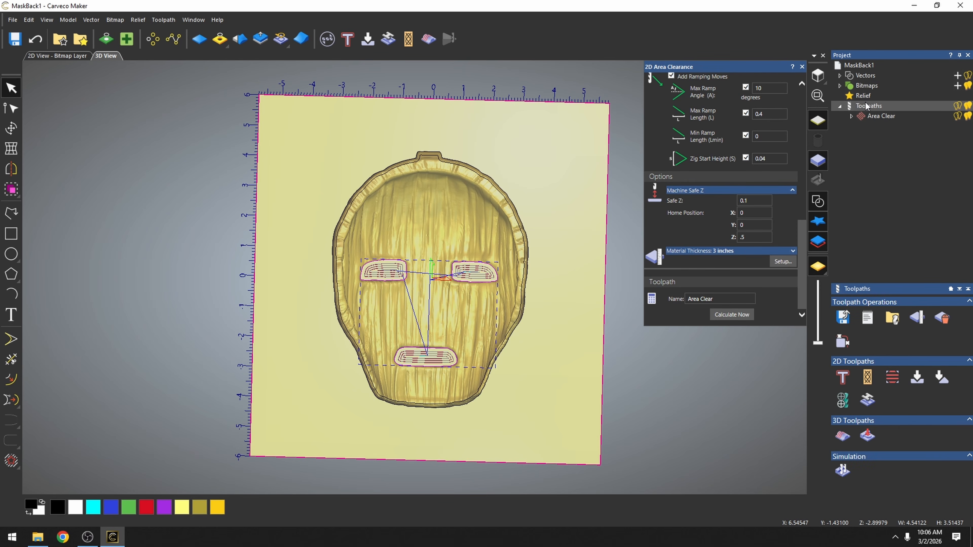
left_click(841, 439)
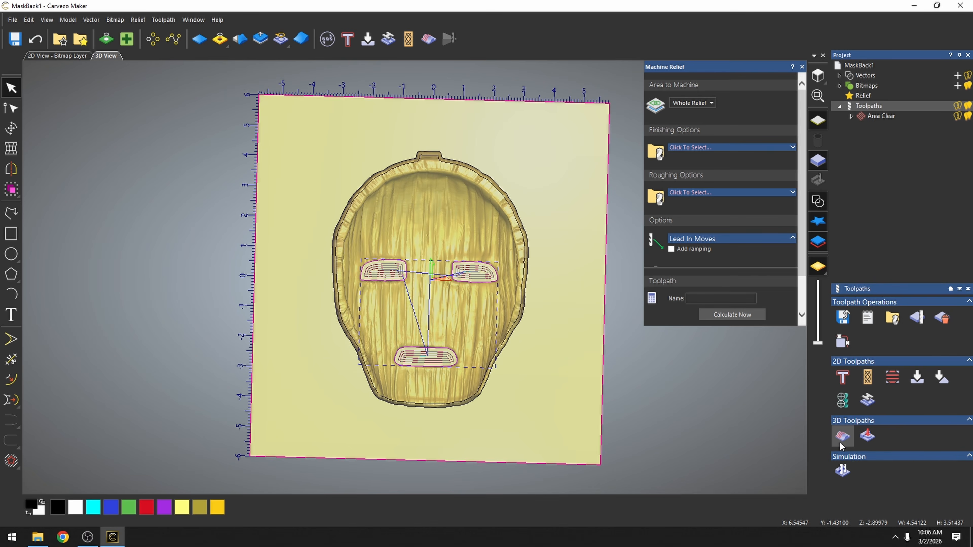
left_click(709, 103)
left_click(705, 147)
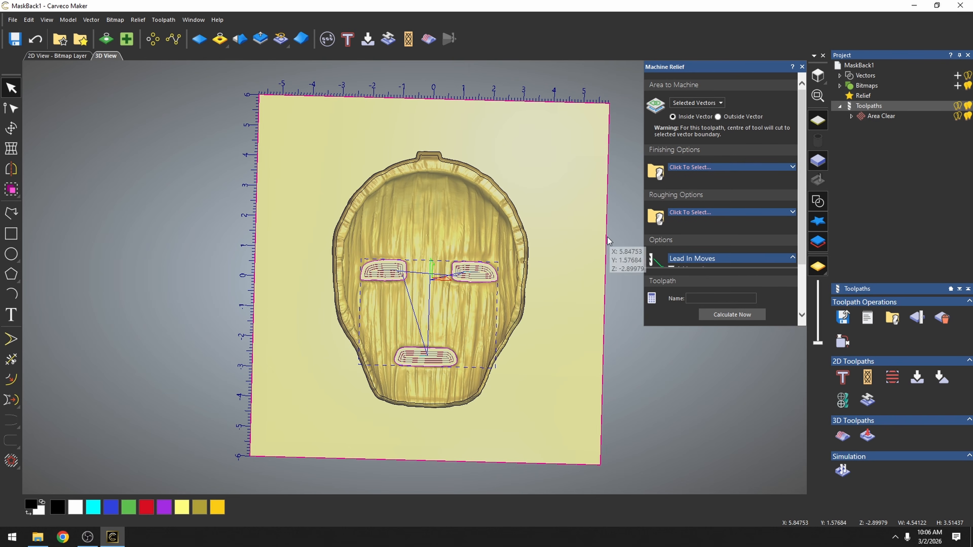
Select the outline vector along the mask's rim together with the eye and mouth opening vectors.
scroll(525, 277, "up", 3)
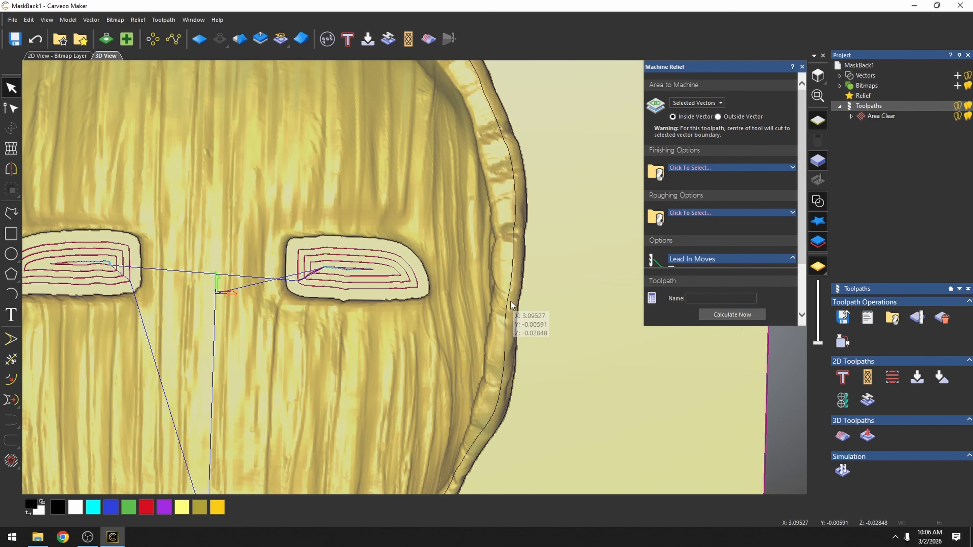
left_click(512, 306)
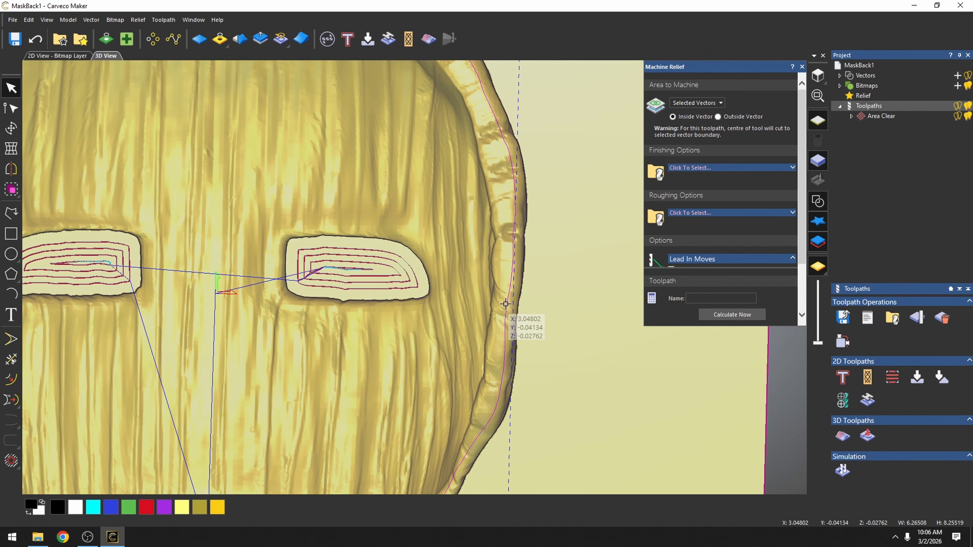
scroll(413, 300, "up", 2)
left_click(417, 303, "shift")
scroll(417, 318, "down", 3)
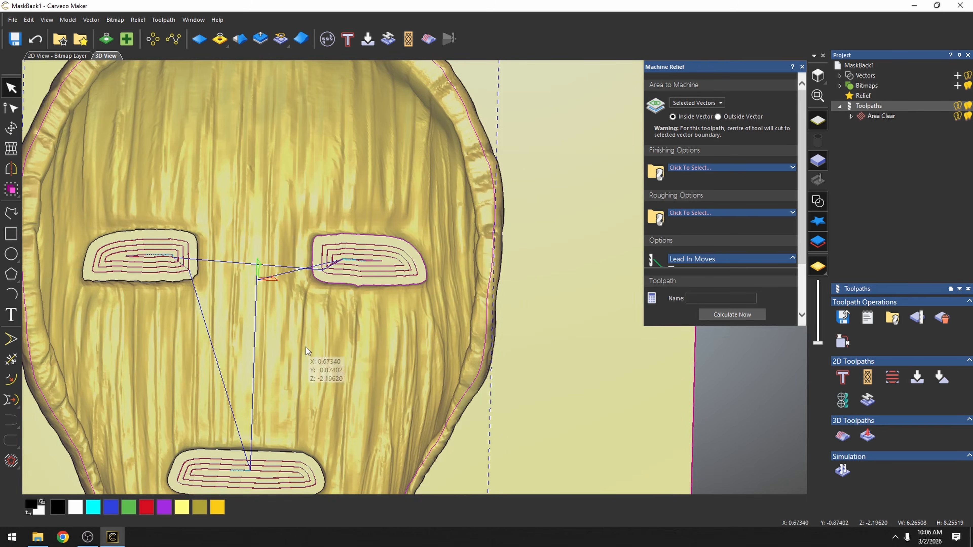
scroll(187, 283, "up", 3)
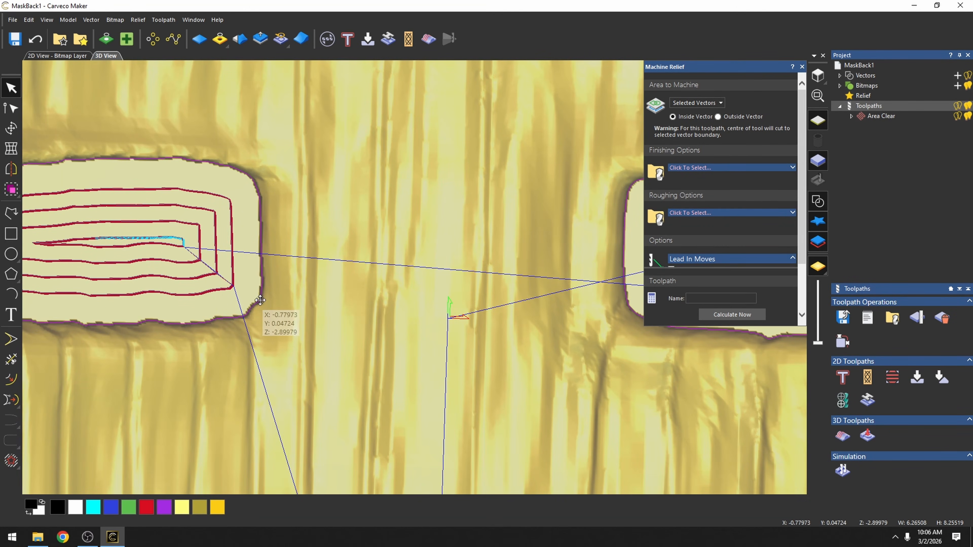
scroll(260, 300, "down", 3)
scroll(465, 462, "up", 4)
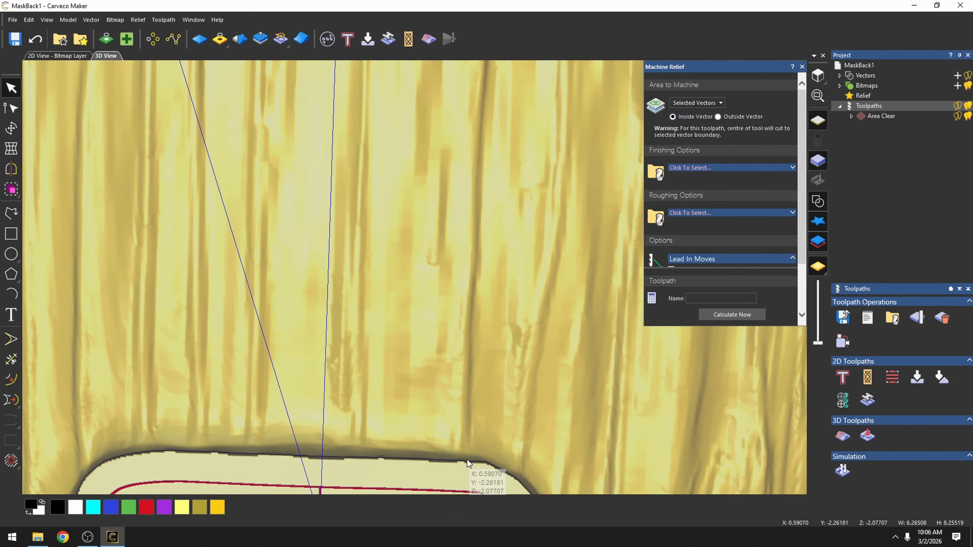
Choose the 1/4" Big B Ballnose PN: 8675309-BB as the finishing tool for the relief.
left_click(656, 173)
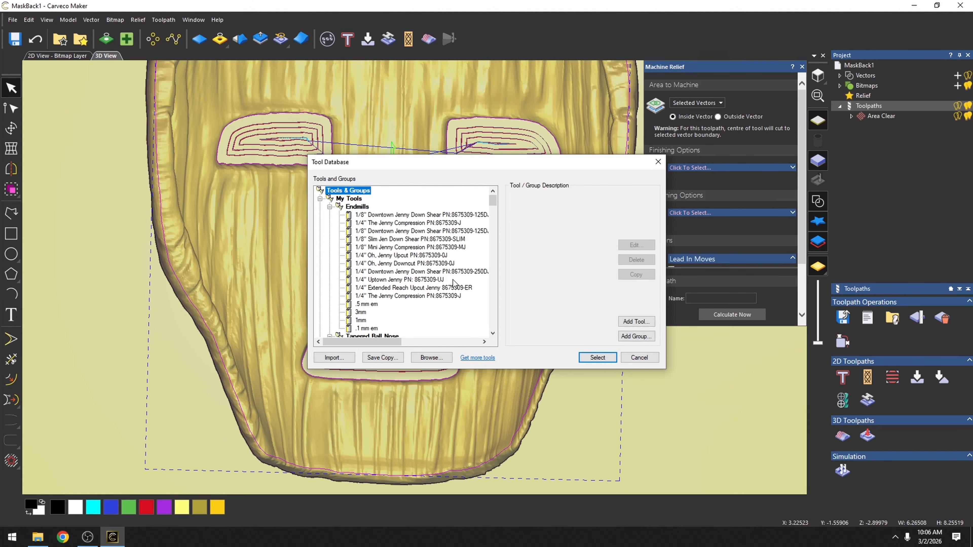
scroll(449, 266, "down", 2)
left_click(407, 320)
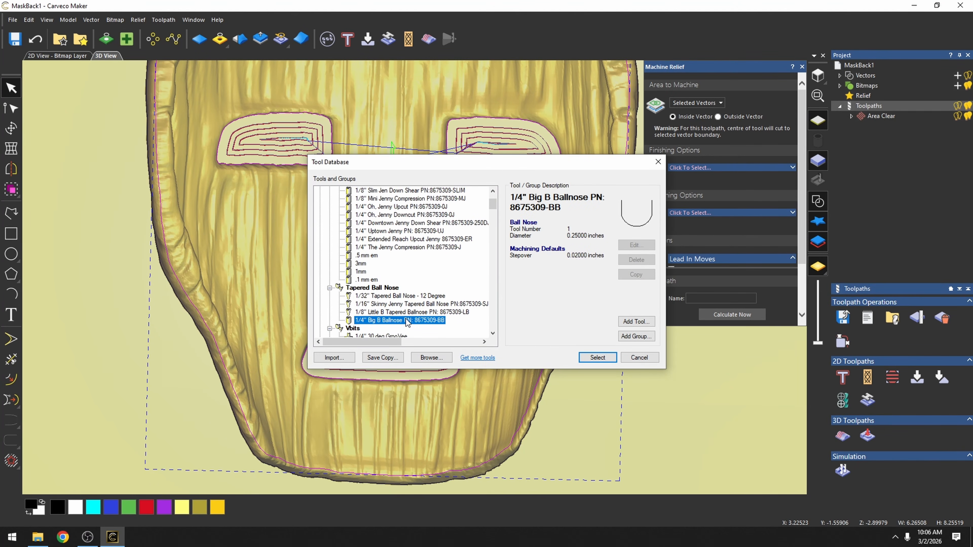
double_click(407, 321)
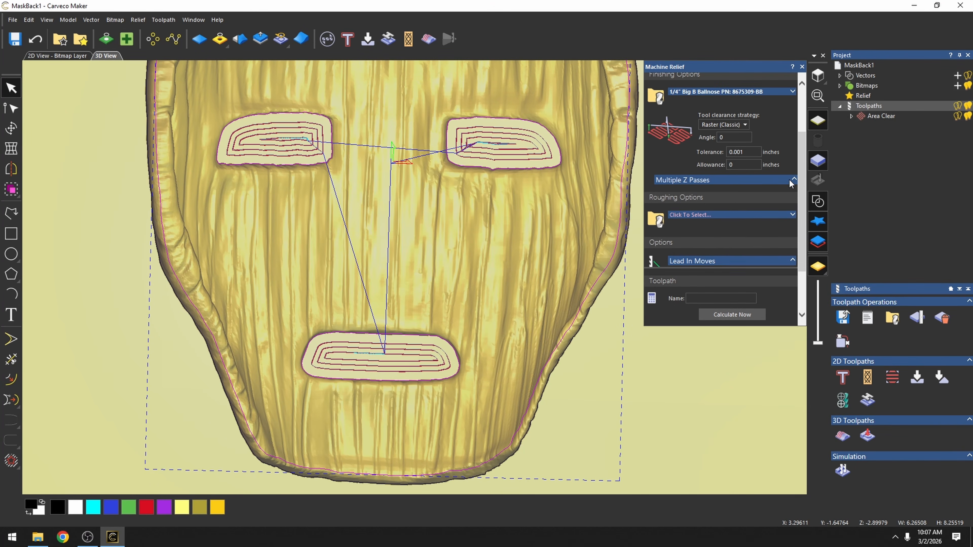
left_click(796, 179)
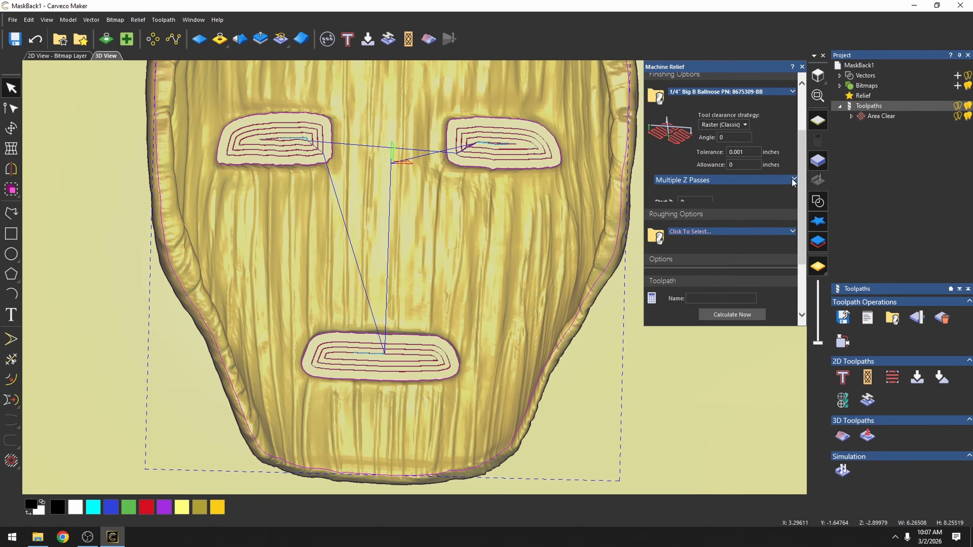
Choose the 1/4" Extended Reach Upcut Jenny 8675309-ER for roughing, with feed rate 40 inch/min and spindle speed 16000 rpm.
left_click(656, 219)
left_click(402, 288)
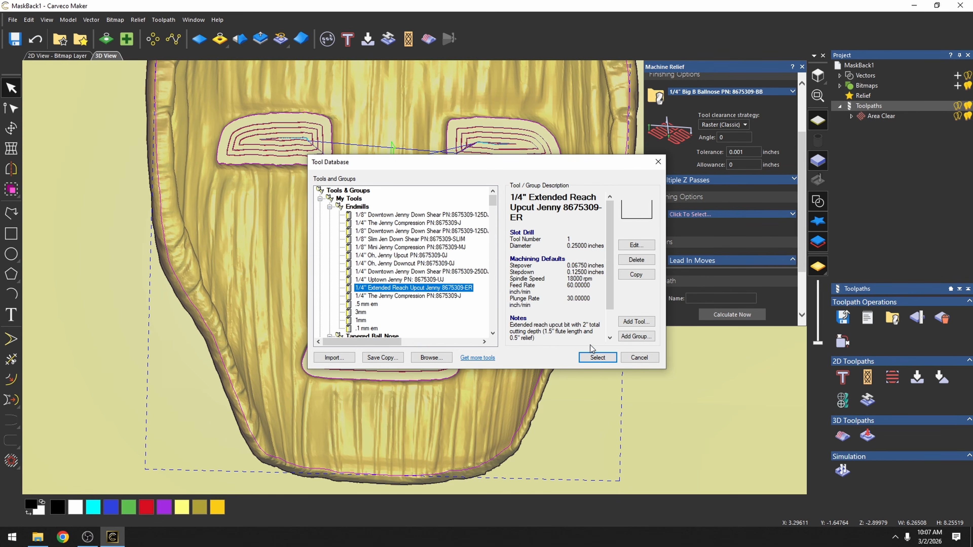
left_click(597, 357)
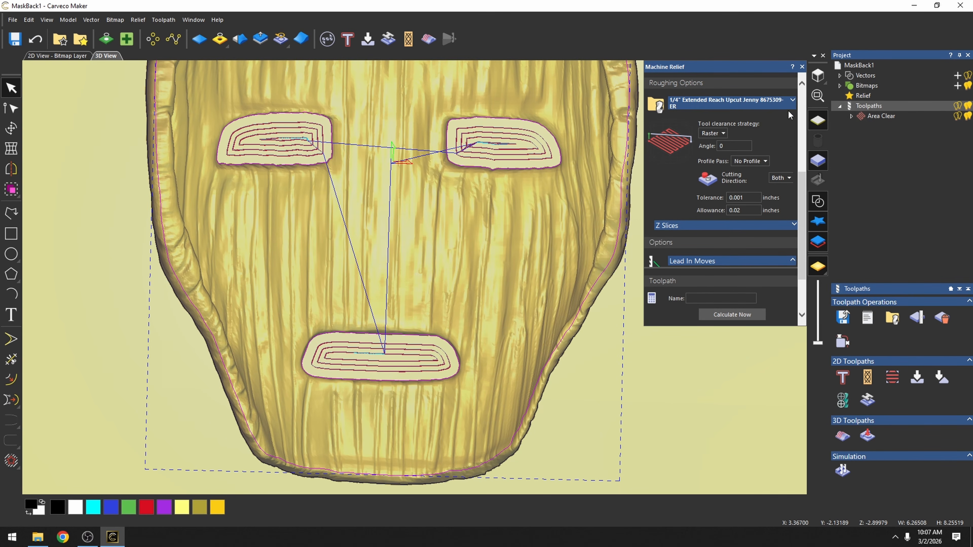
left_click(792, 100)
left_click_drag(725, 177, 702, 202)
type("4016000")
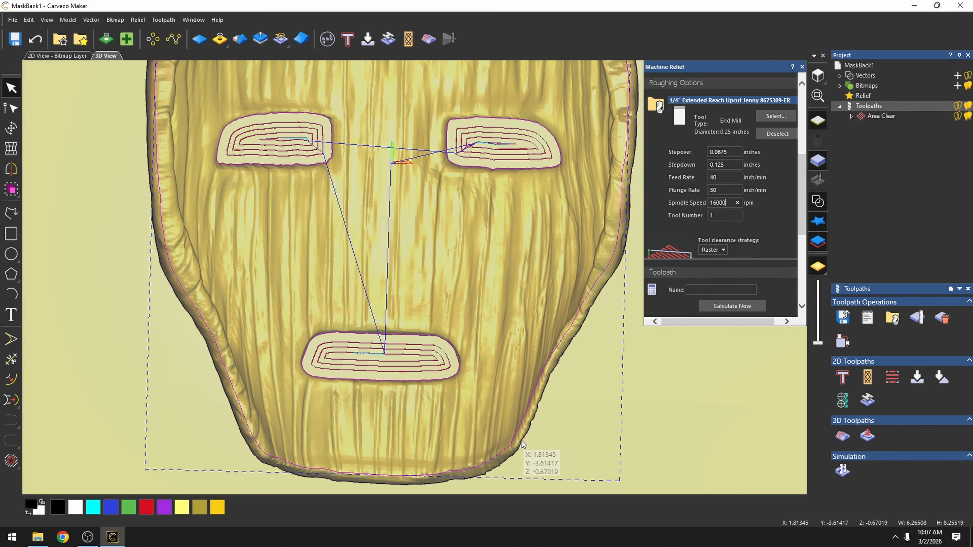
Set the roughing tool clearance strategy to Offset and add ramping to the lead-in moves.
scroll(740, 184, "up", 5)
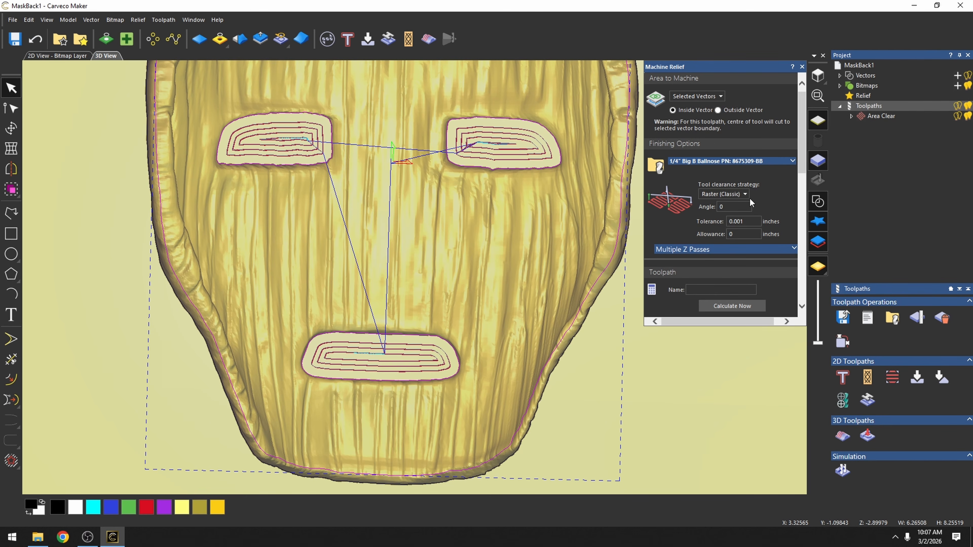
scroll(749, 163, "down", 5)
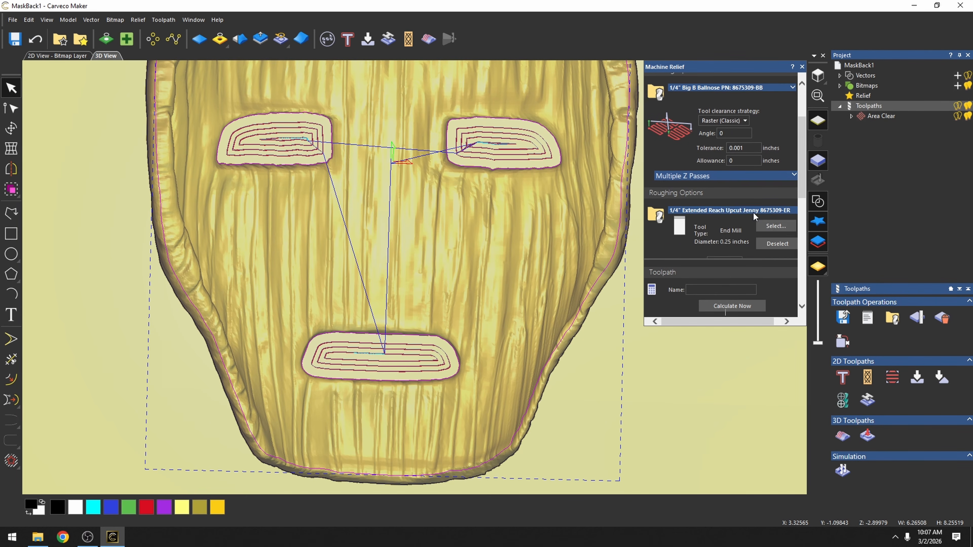
scroll(753, 217, "down", 1)
left_click(712, 176)
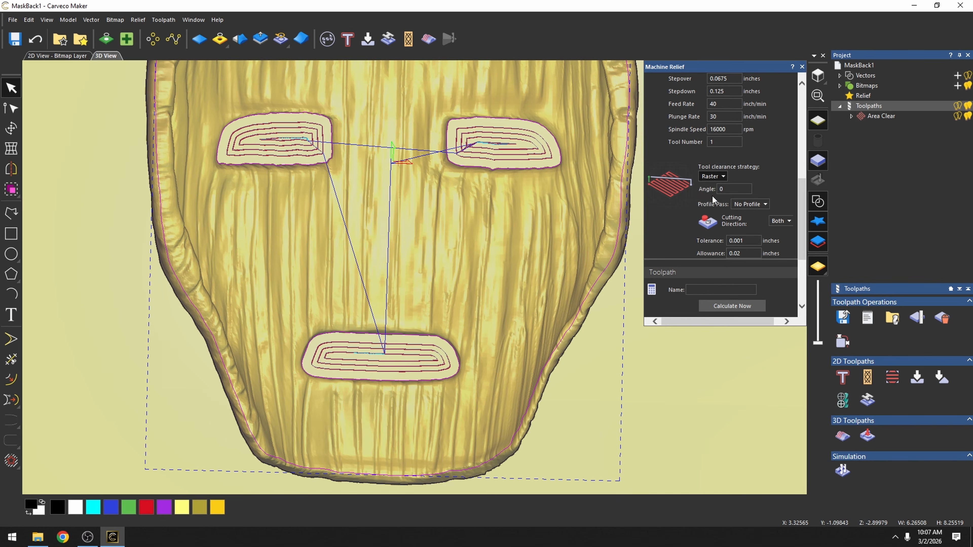
left_click(712, 196)
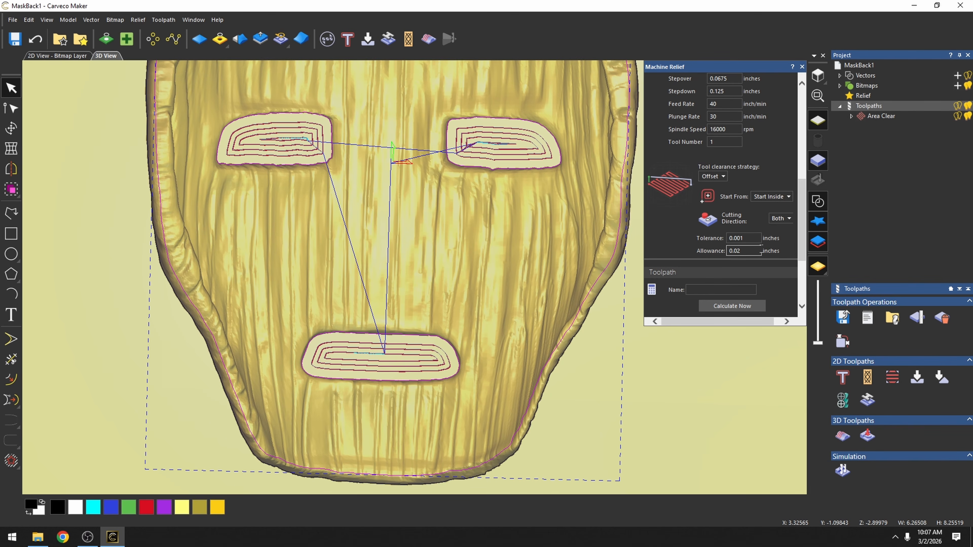
scroll(757, 210, "down", 2)
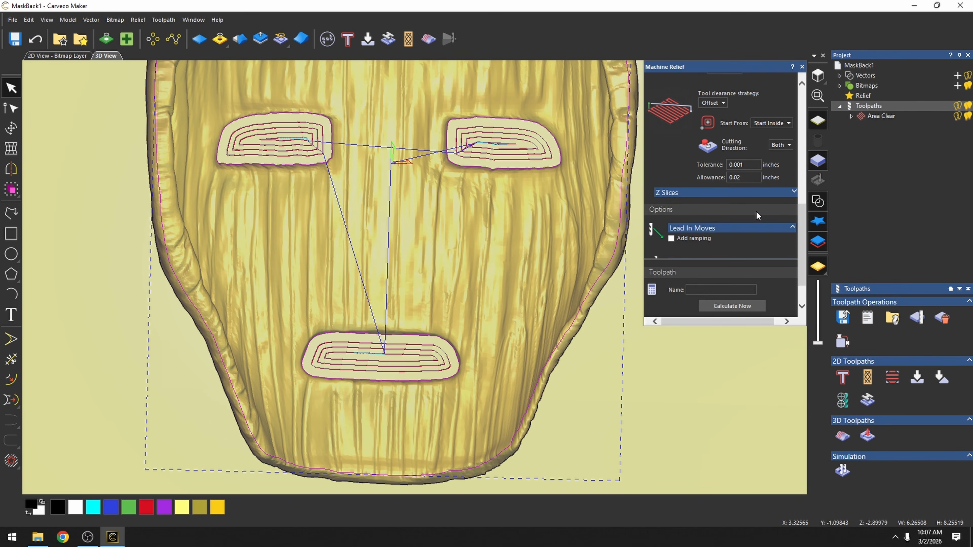
scroll(756, 211, "down", 1)
left_click(733, 202)
scroll(739, 202, "down", 3)
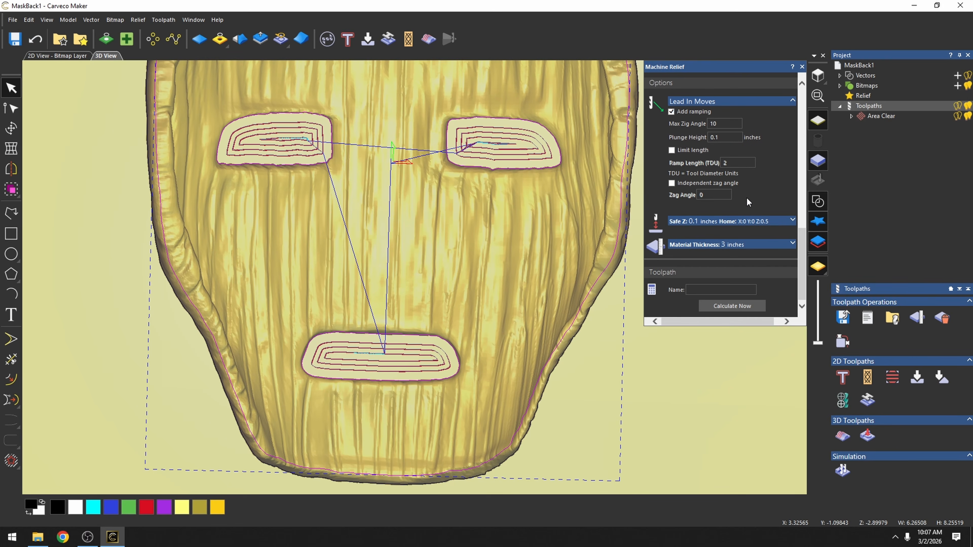
Review the finishing and roughing settings and calculate the Machine Relief toolpath.
scroll(749, 258, "up", 5)
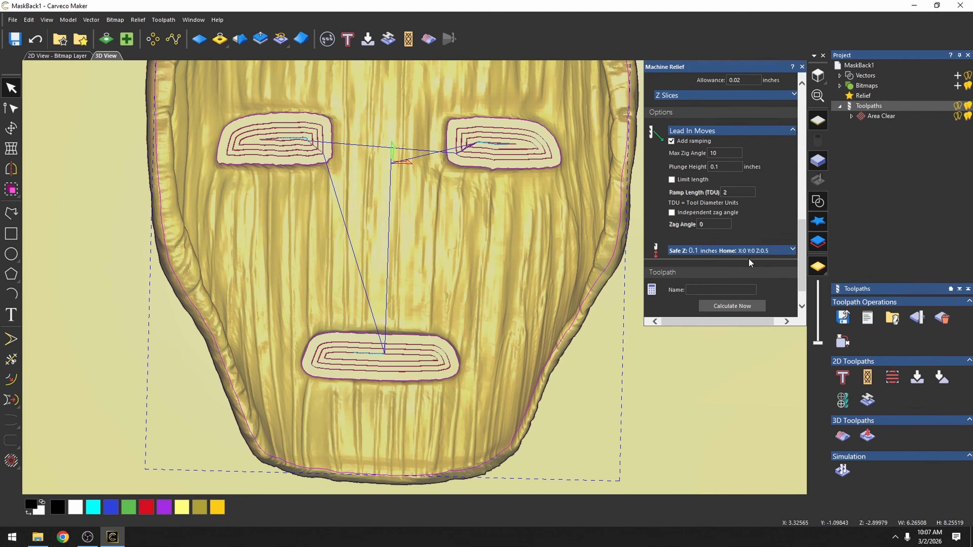
scroll(750, 262, "up", 5)
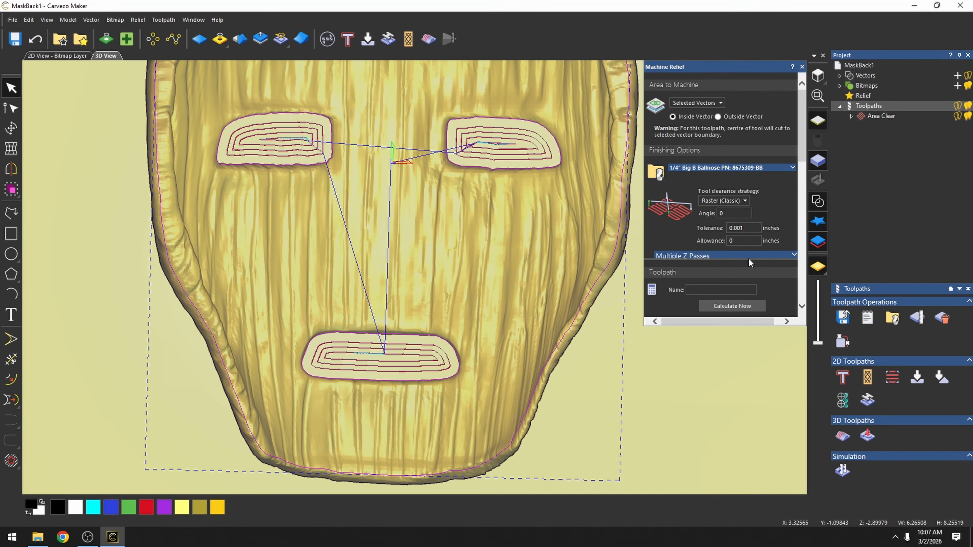
scroll(748, 258, "down", 3)
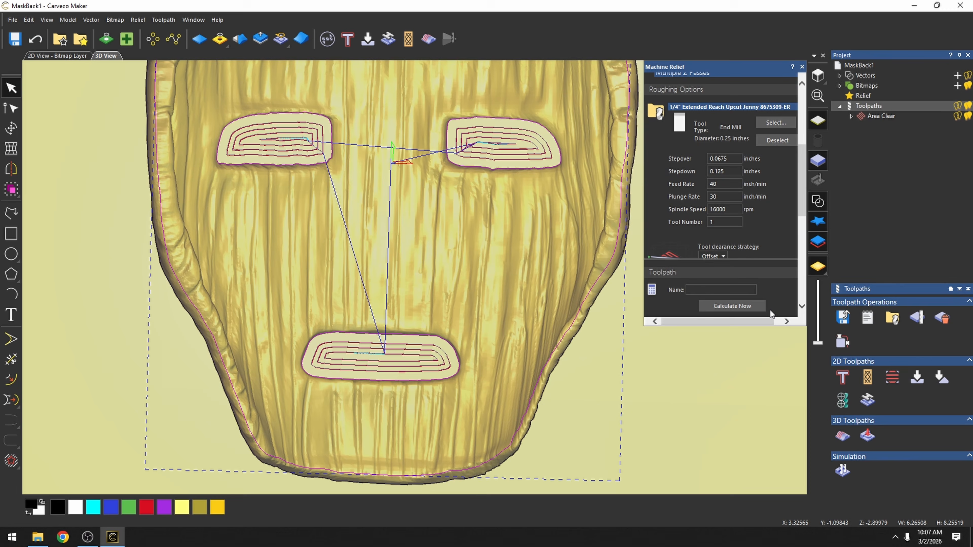
left_click(754, 307)
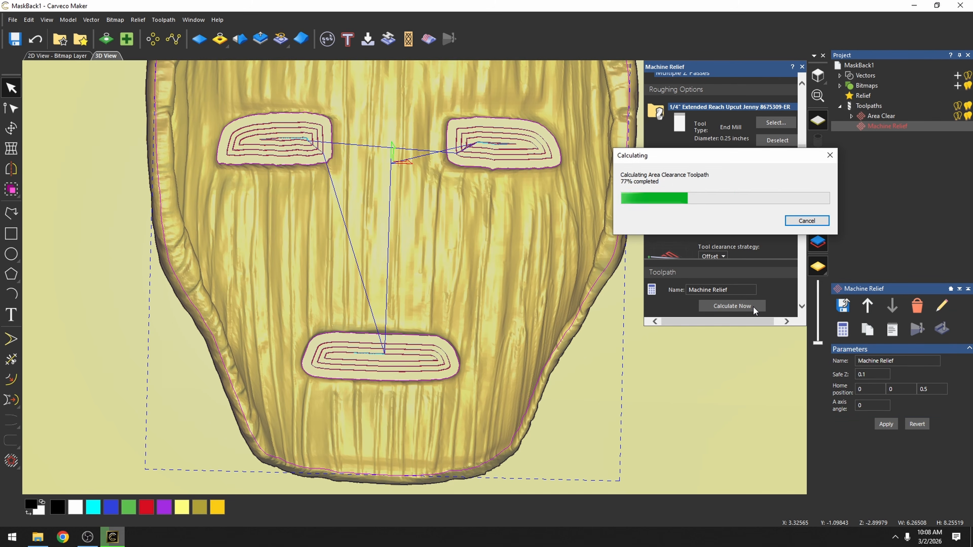
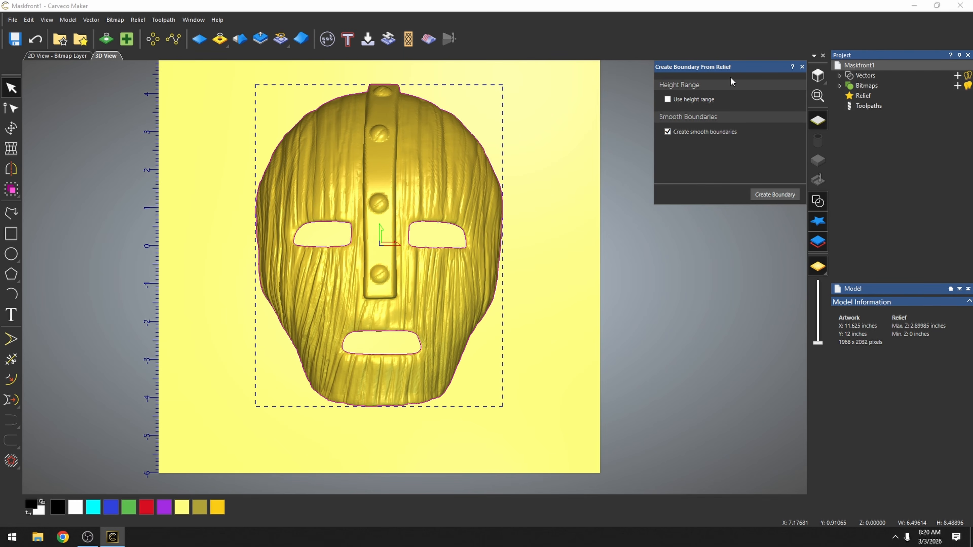
Close the boundary creation settings and examine the front mask relief and its boundary vectors from several angles.
left_click(803, 67)
scroll(393, 331, "up", 2)
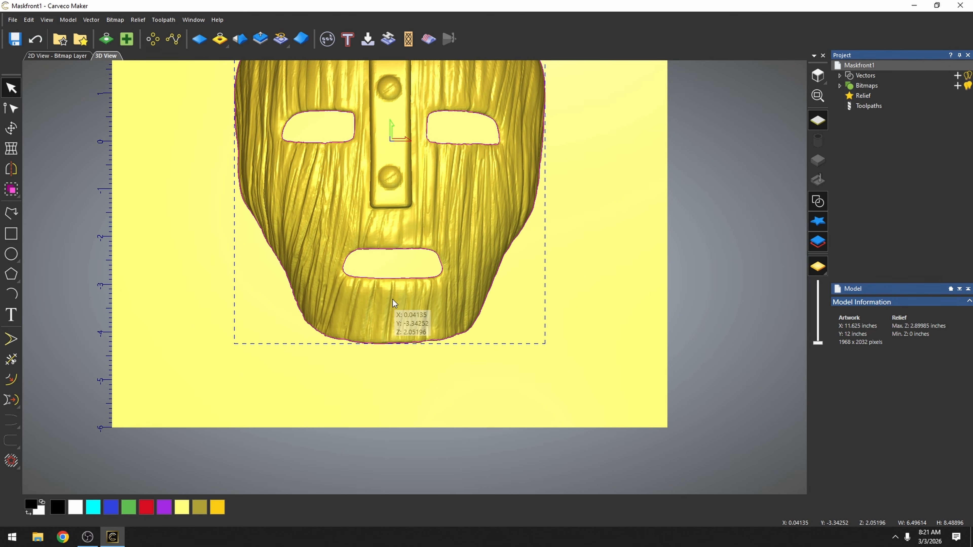
scroll(434, 248, "up", 1)
scroll(387, 335, "down", 1)
left_click_drag(388, 338, 369, 122)
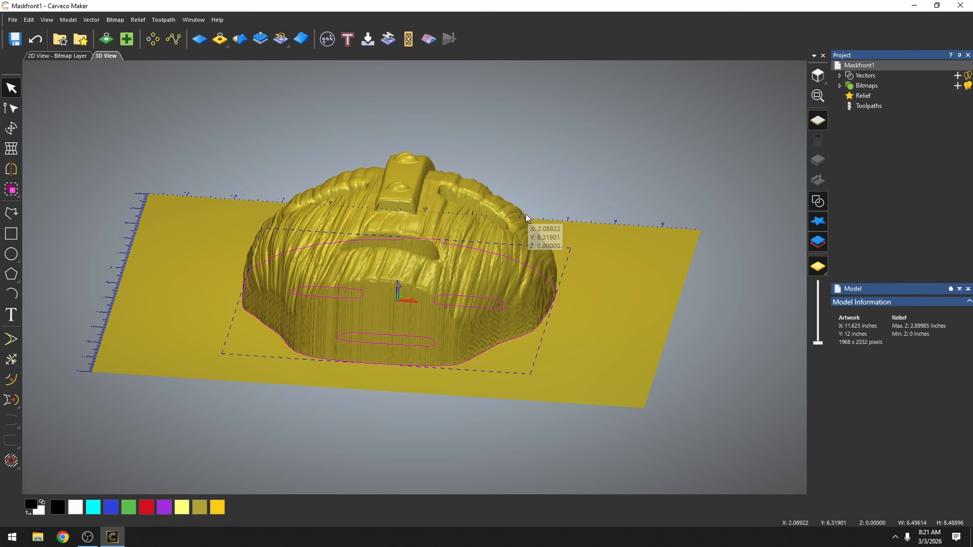
left_click_drag(475, 301, 538, 319)
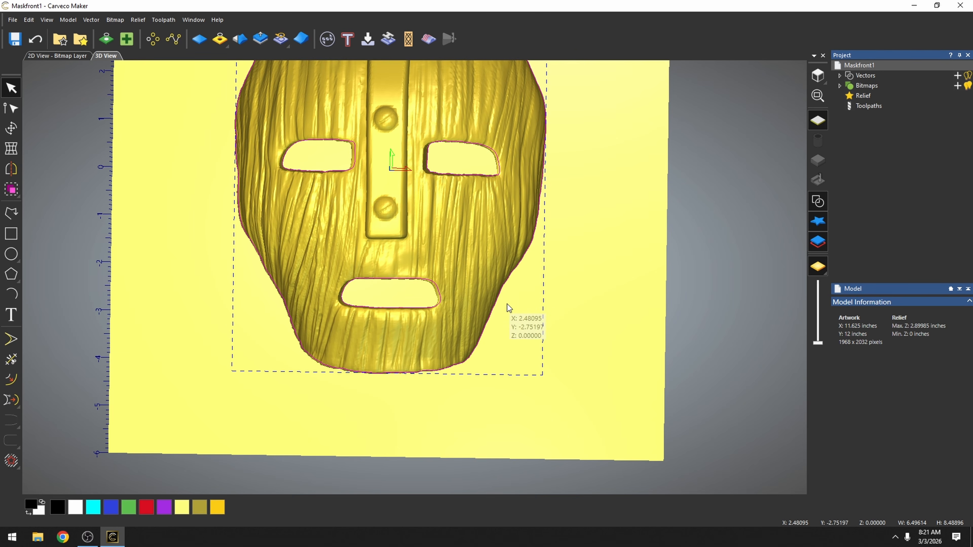
scroll(418, 242, "down", 2)
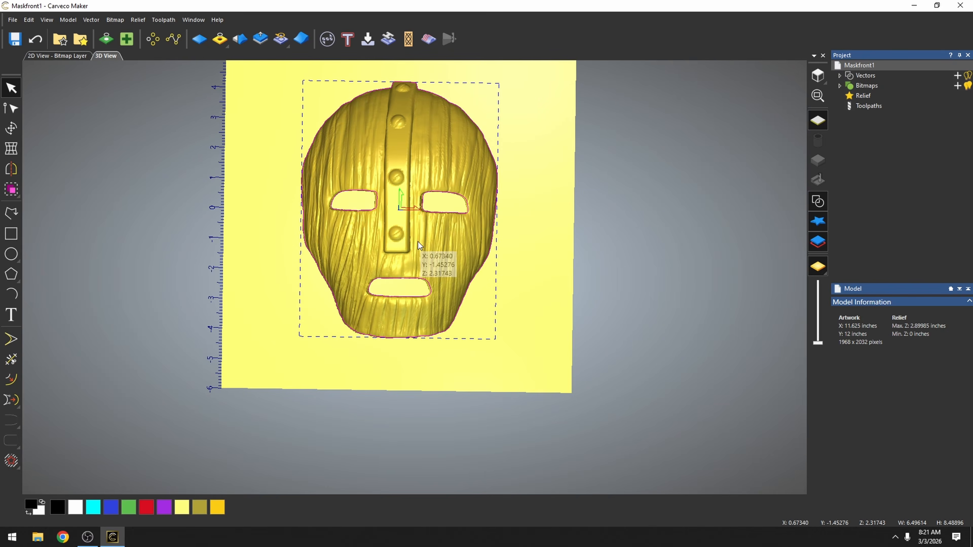
Select only the front mask's outer boundary and offset it outwards by 0.6 inches with radiused corners.
scroll(535, 288, "up", 3)
left_click(584, 312)
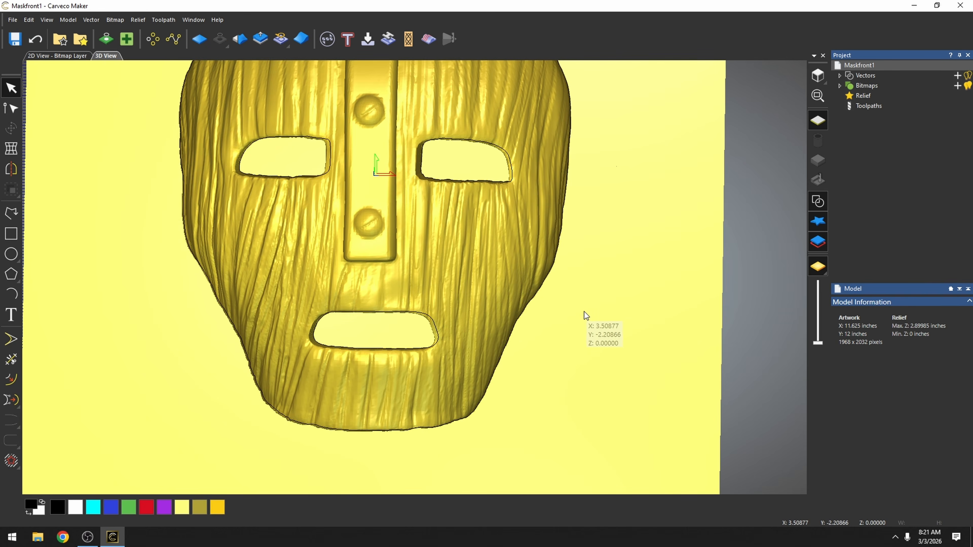
left_click(546, 279)
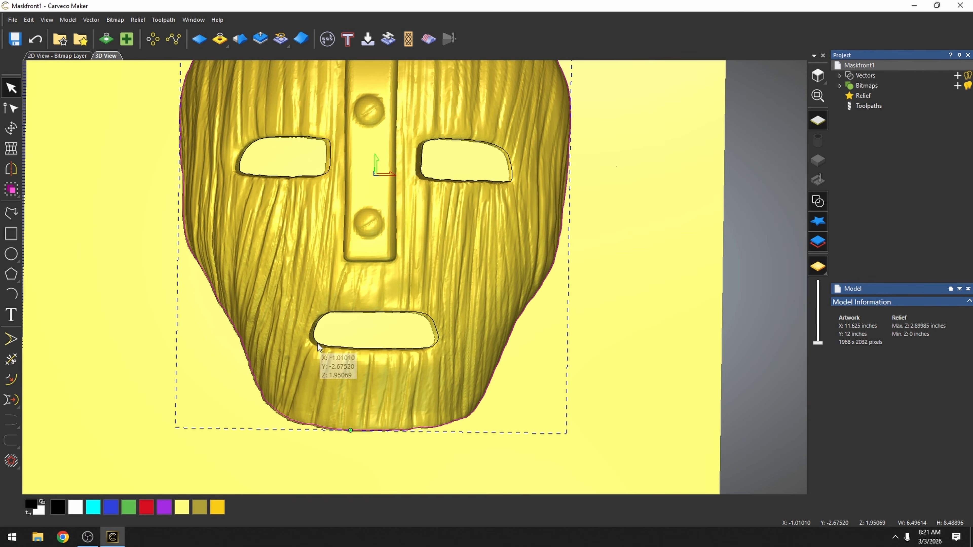
left_click_drag(318, 344, 396, 357)
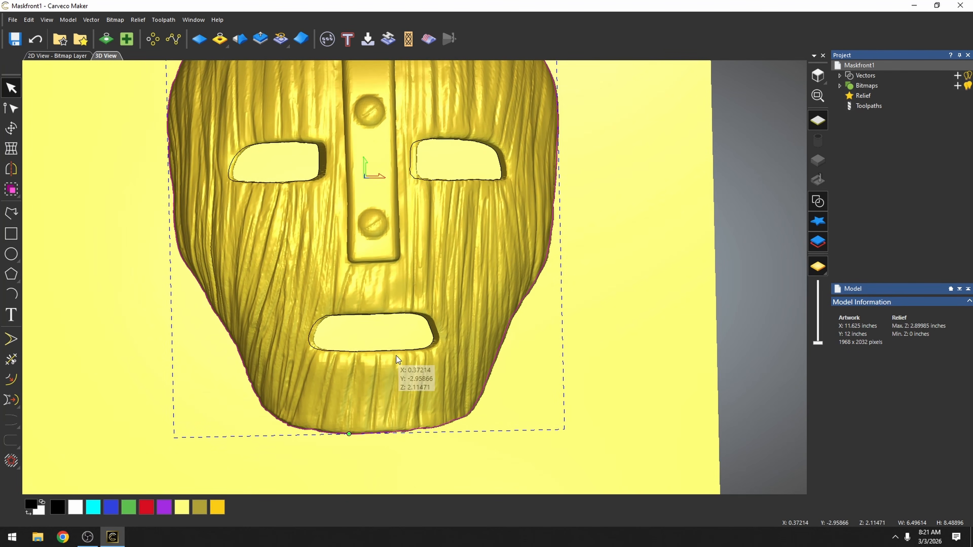
left_click(16, 381)
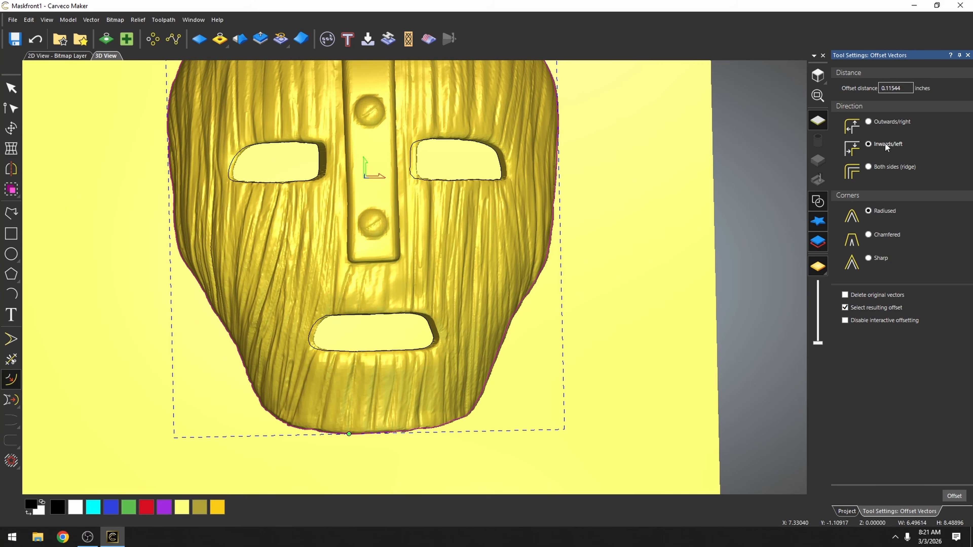
left_click(868, 123)
double_click(906, 89)
key("Return")
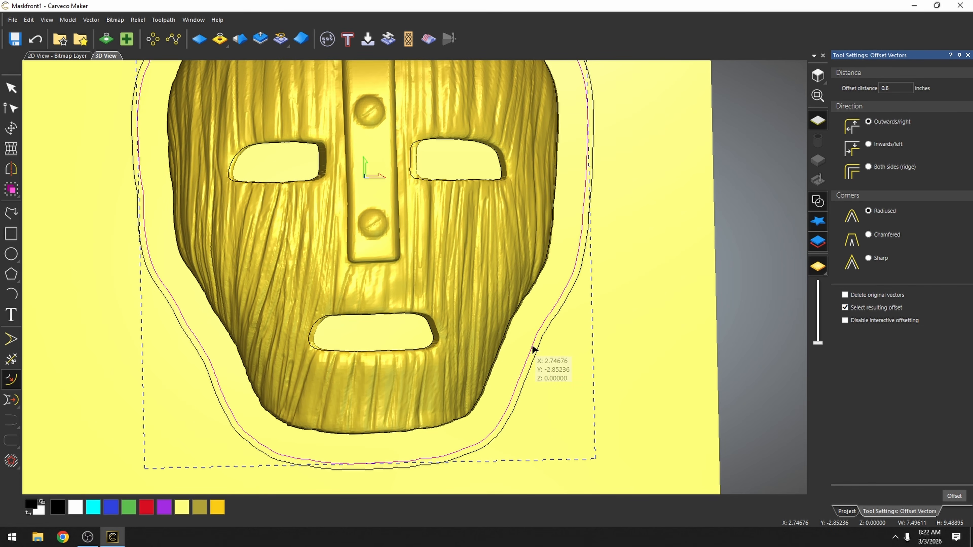
Delete the inner of the two offset vectors around the mask outline, close the offset settings and show the toolpath operations.
key("Delete")
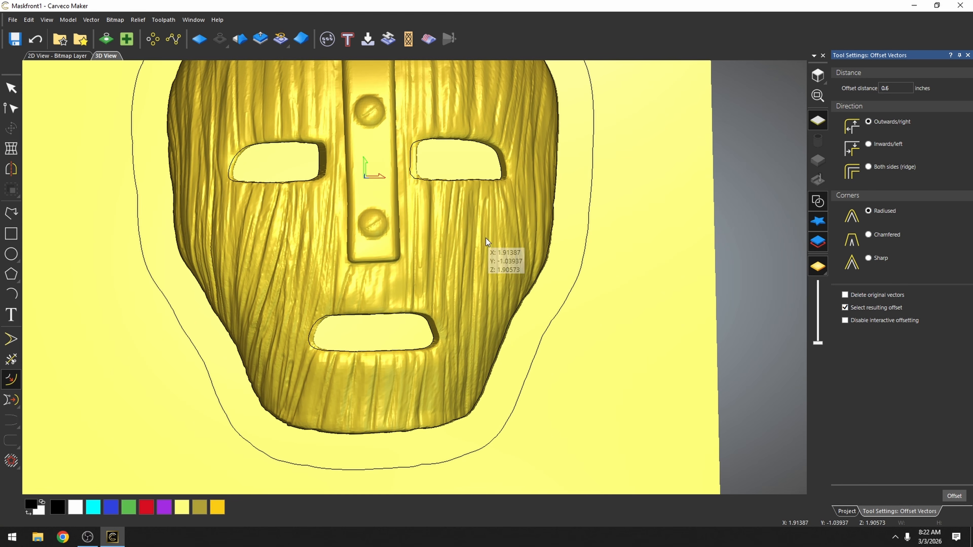
key("Escape")
left_click(870, 105)
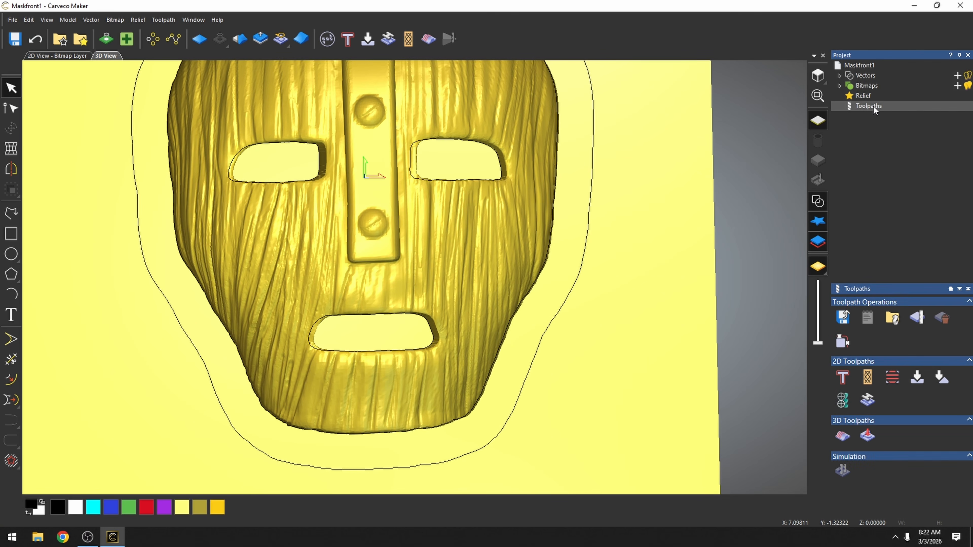
Select the mask's outer boundary and its remaining offset vector for a 2D Area Clearance toolpath with a finish depth of 1 inch.
left_click(542, 232)
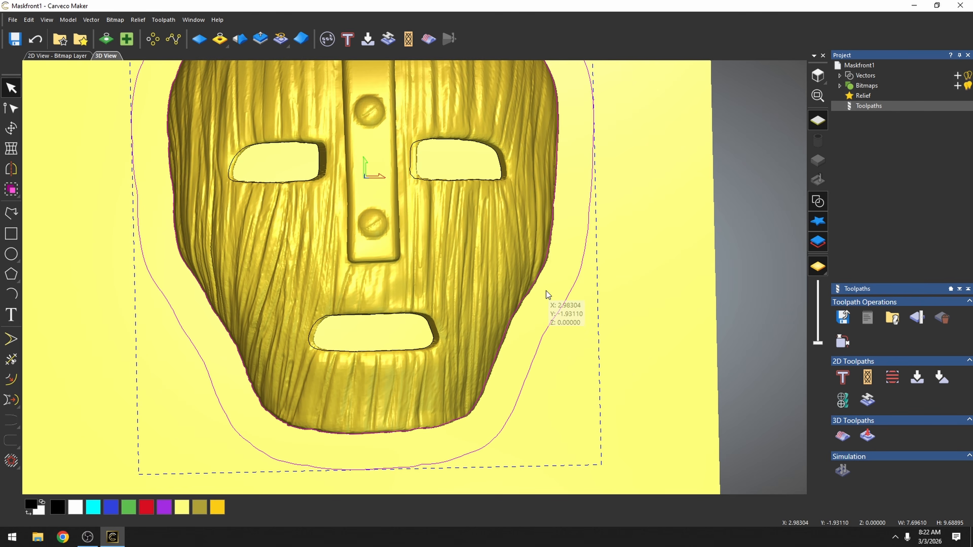
left_click_drag(546, 291, 369, 292)
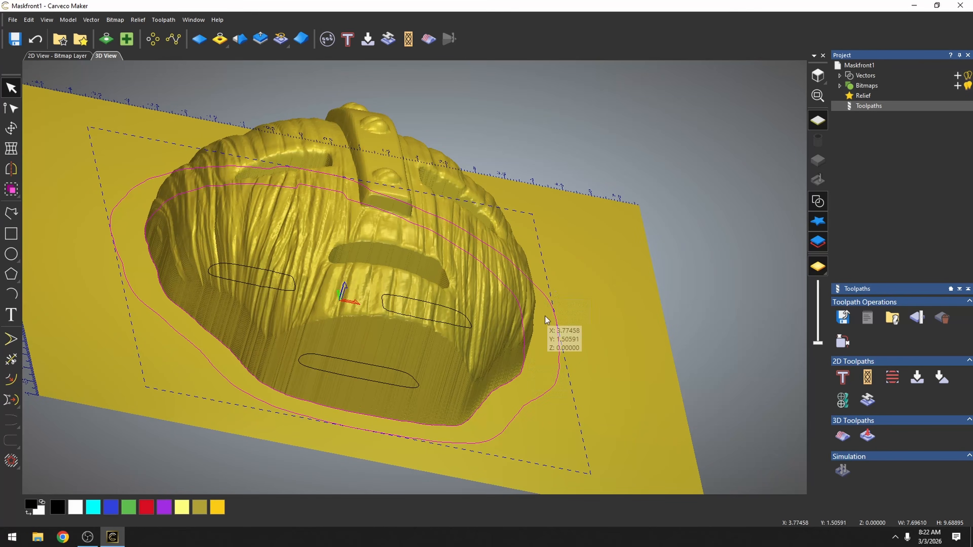
left_click_drag(545, 316, 320, 503)
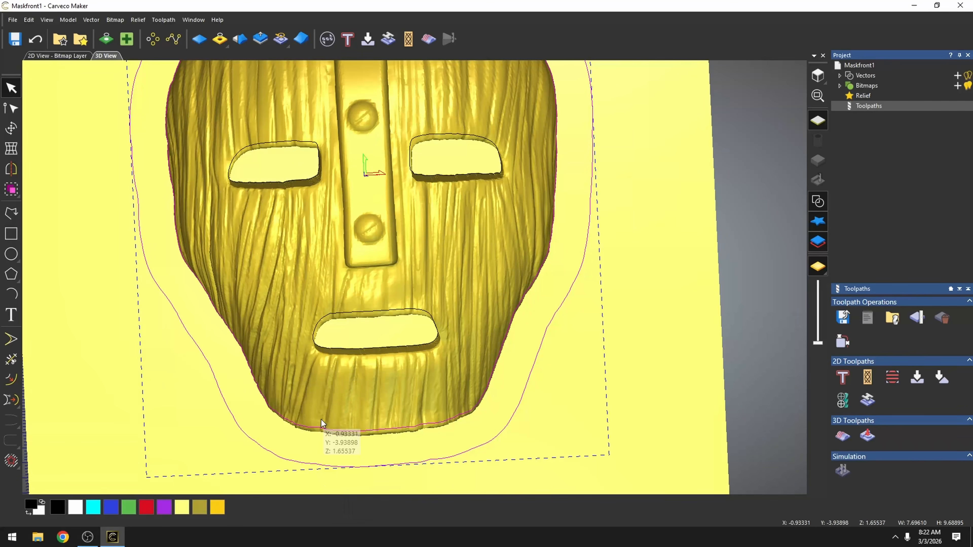
left_click(893, 379)
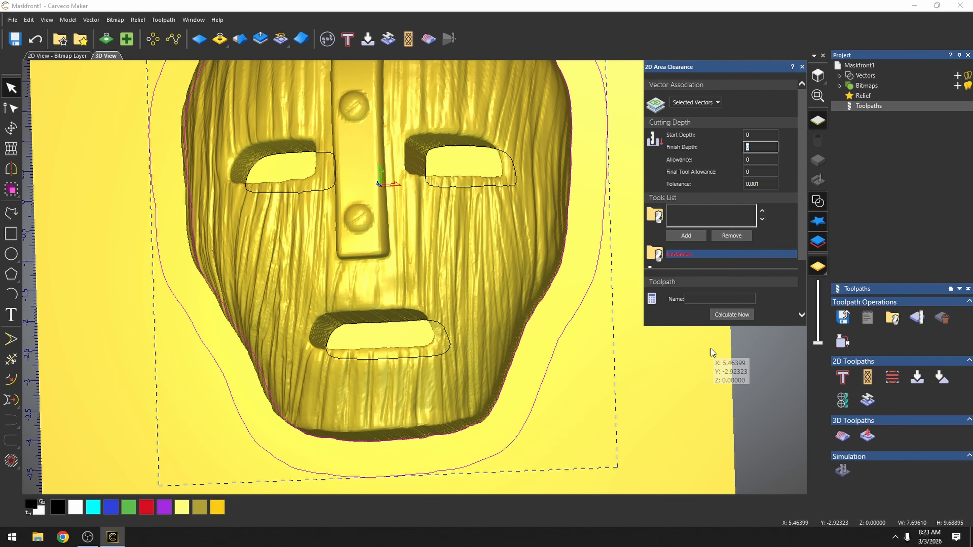
Add the 1/4" Extended Reach Upcut Jenny to the area clearance with a 40 inch/min feed rate and 15000 rpm spindle speed.
left_click(686, 236)
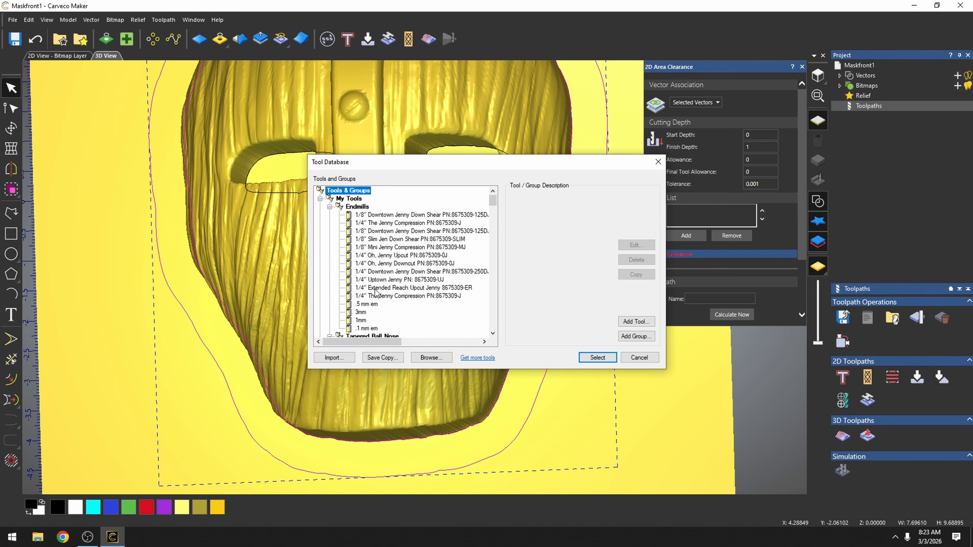
left_click(376, 288)
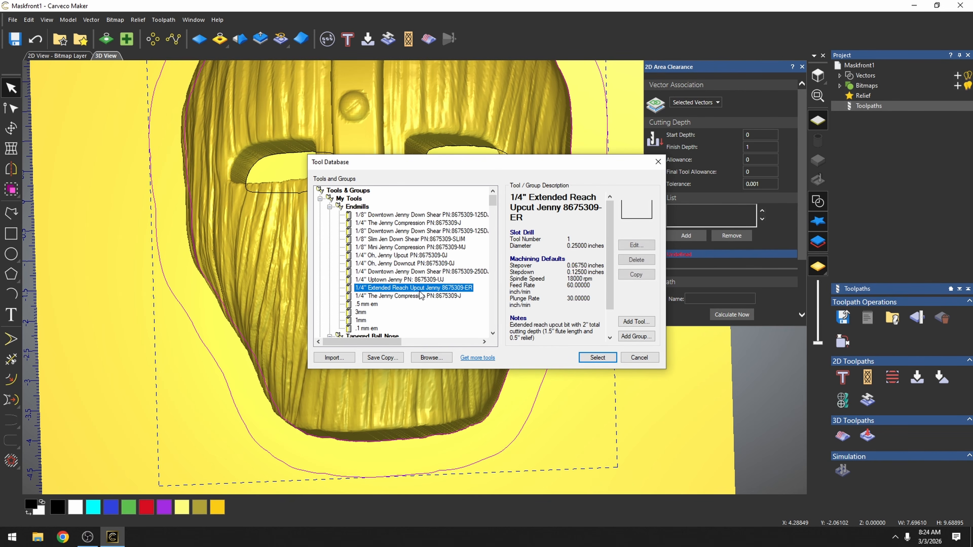
left_click(609, 360)
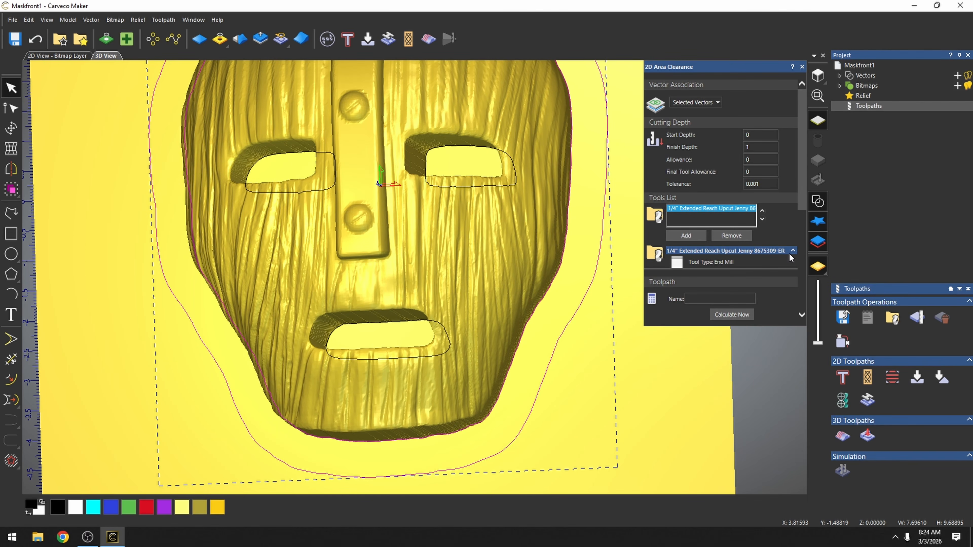
scroll(760, 238, "down", 3)
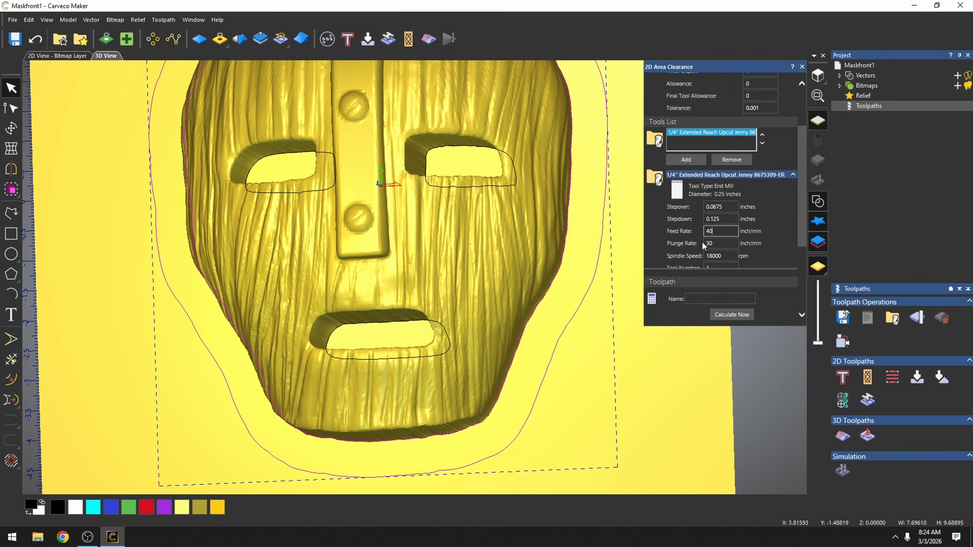
scroll(764, 236, "down", 6)
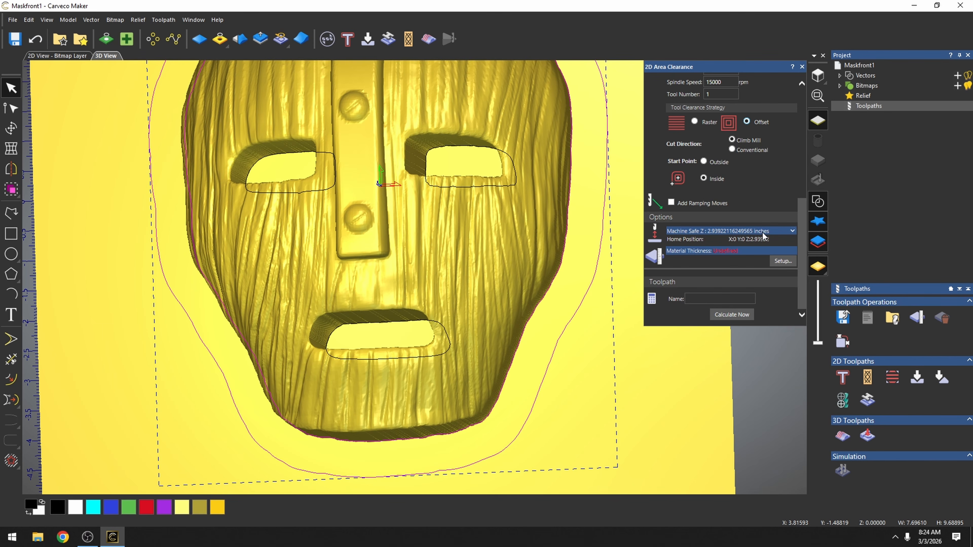
Add ramping moves to the area clearance and set Safe Z to 0.1 and the home position Z to 0.5 inches.
left_click(671, 203)
left_click(741, 233)
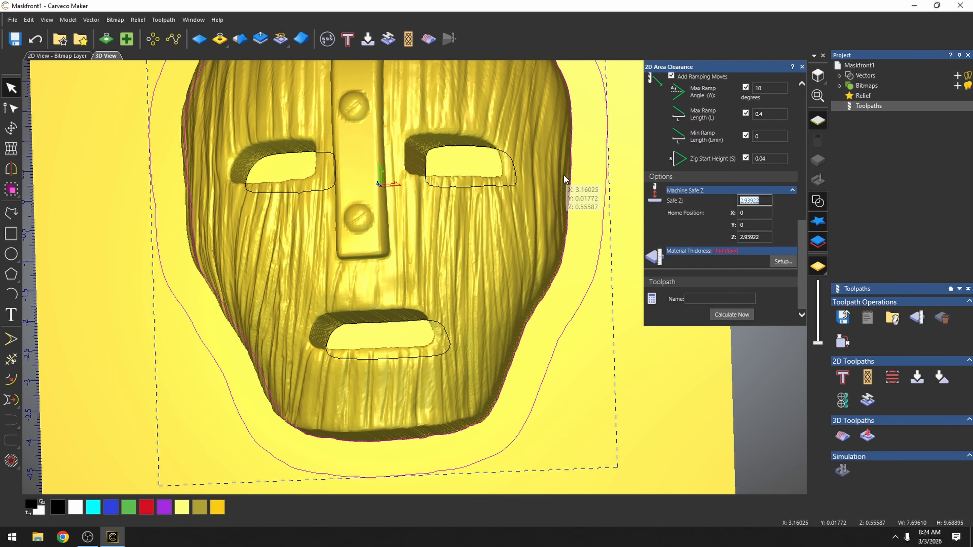
type(".1")
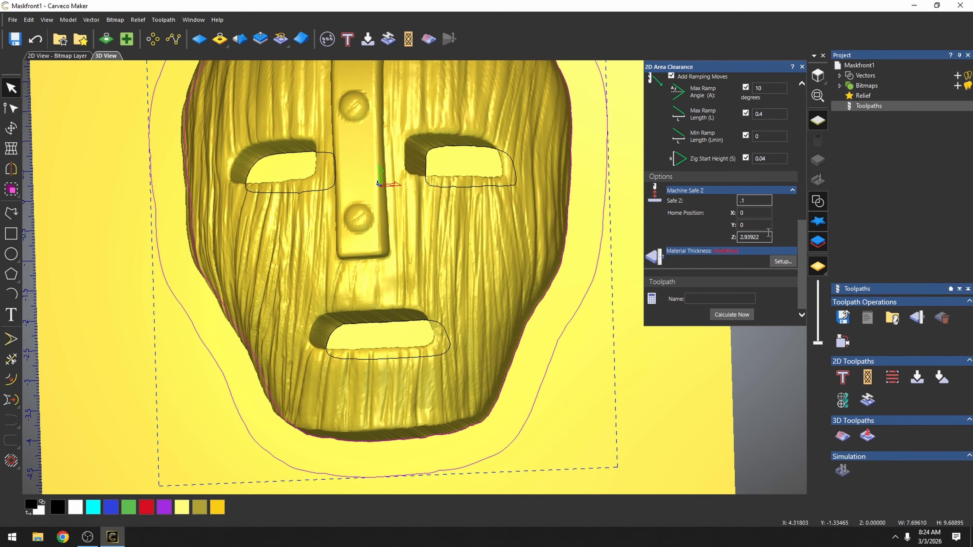
left_click_drag(767, 237, 639, 234)
type(".5")
Define the material as 3 inches thick with a top offset of 0 and Z zero on top, and calculate the area clearance toolpath.
left_click(783, 262)
type("3")
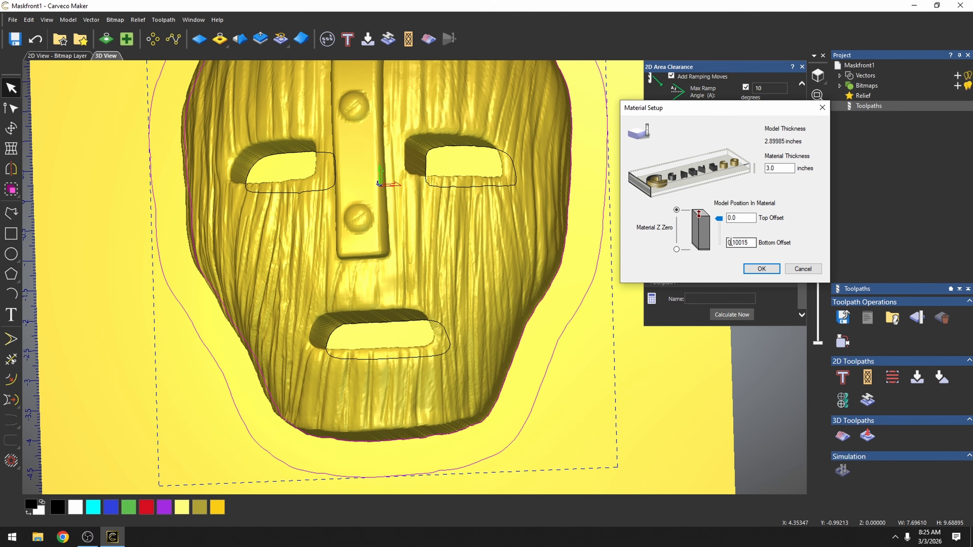
left_click(761, 269)
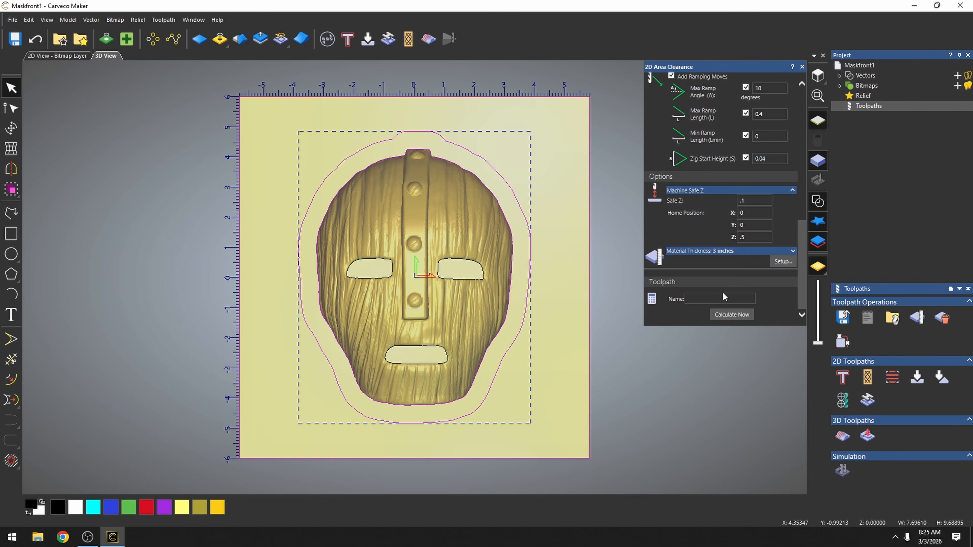
left_click(733, 315)
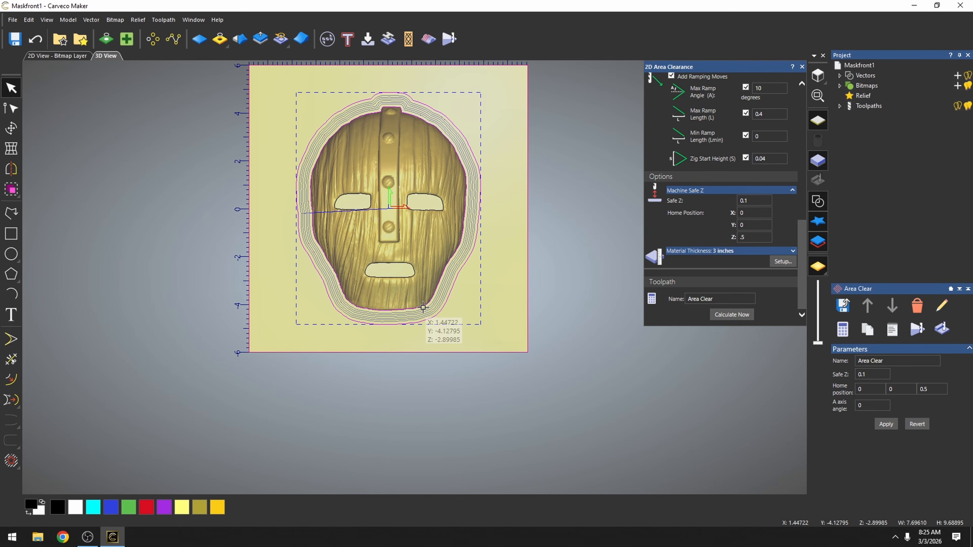
Examine the area clearance passes around the mask from above and from the side, checking their depth against the relief.
scroll(400, 236, "down", 2)
scroll(398, 249, "up", 4)
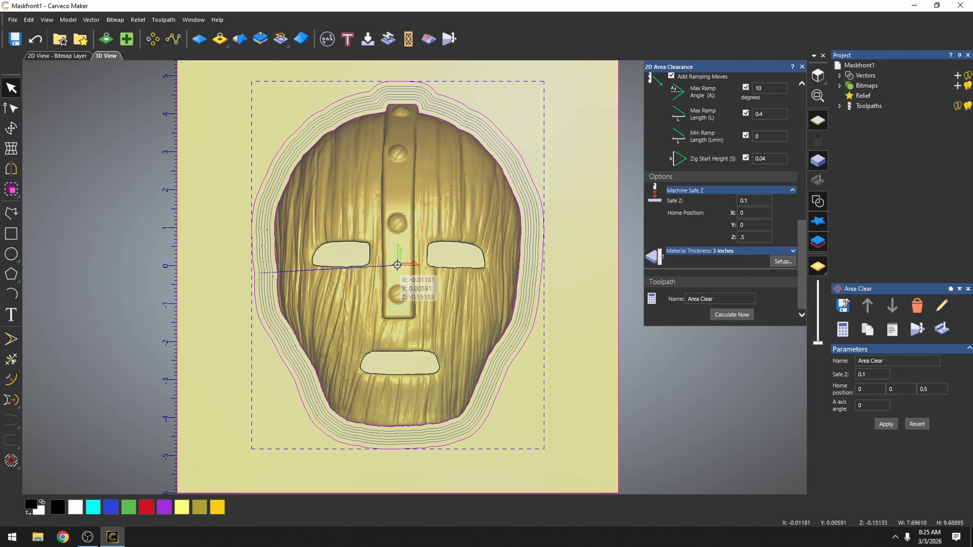
left_click_drag(397, 264, 373, 327)
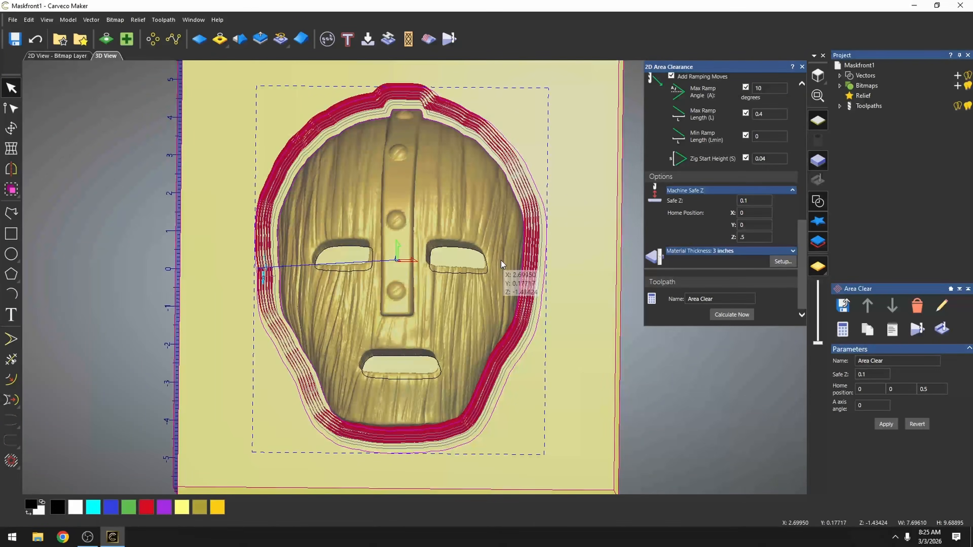
left_click_drag(396, 438, 440, 220)
scroll(424, 372, "up", 5)
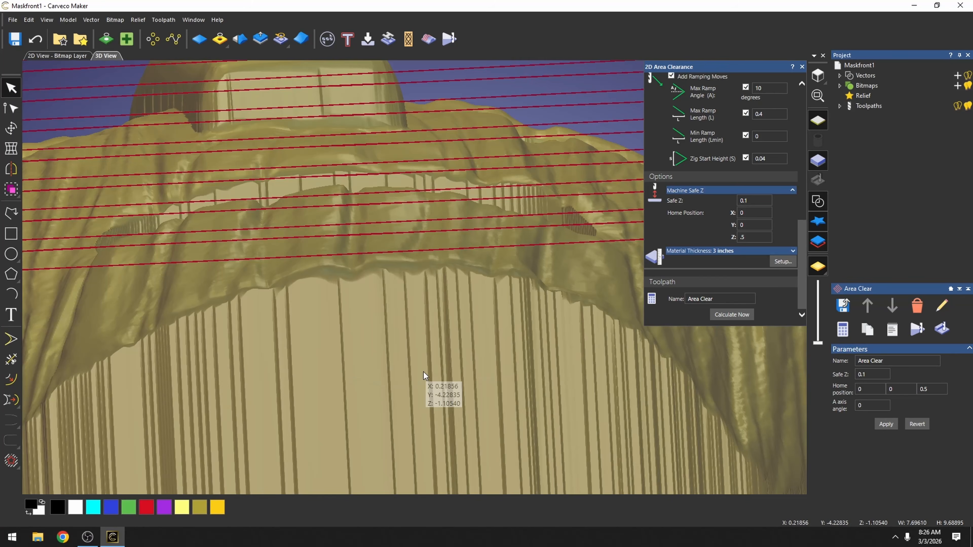
scroll(348, 330, "down", 5)
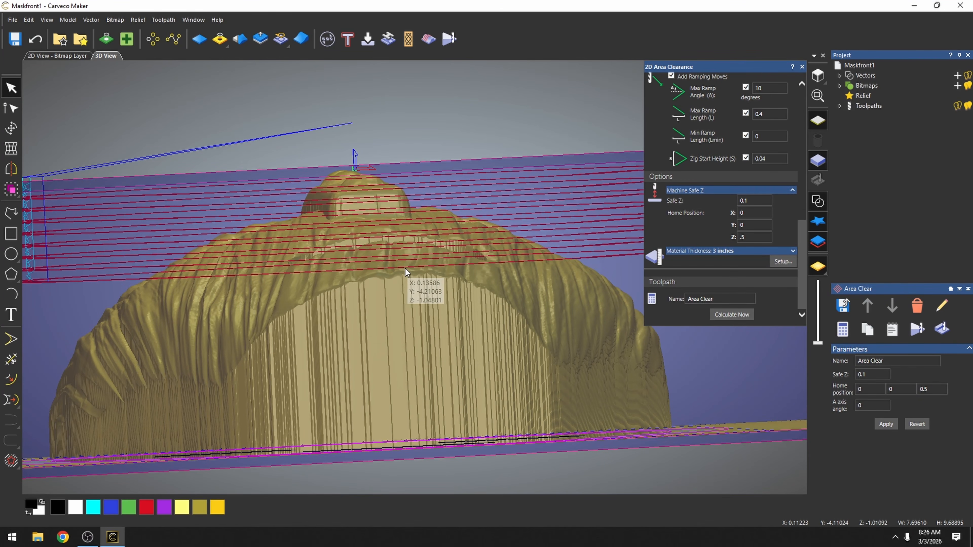
left_click_drag(401, 310, 504, 441)
scroll(396, 457, "down", 5)
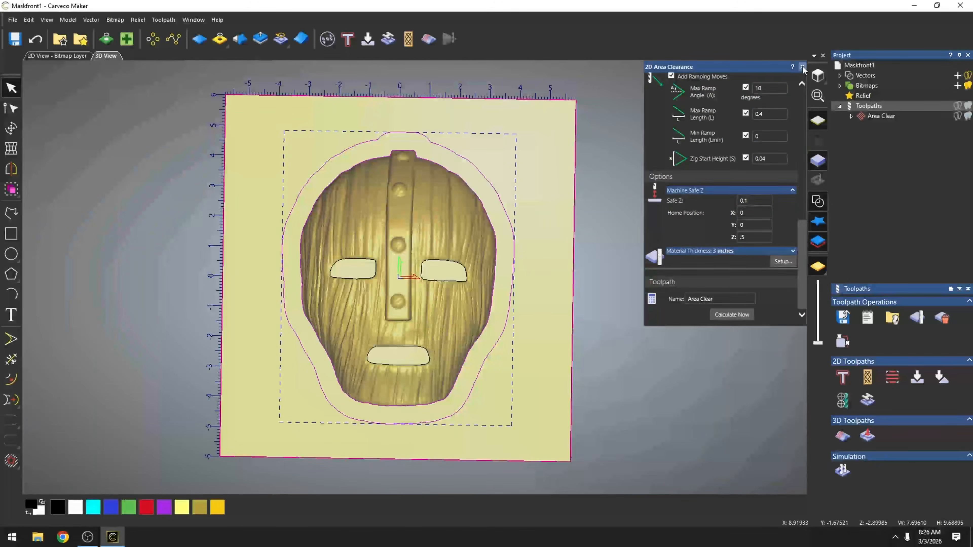
Close the 2D Area Clearance settings and start a Machine Relief toolpath inside selected vectors, using the mask's outer, eye and mouth boundaries.
left_click(802, 66)
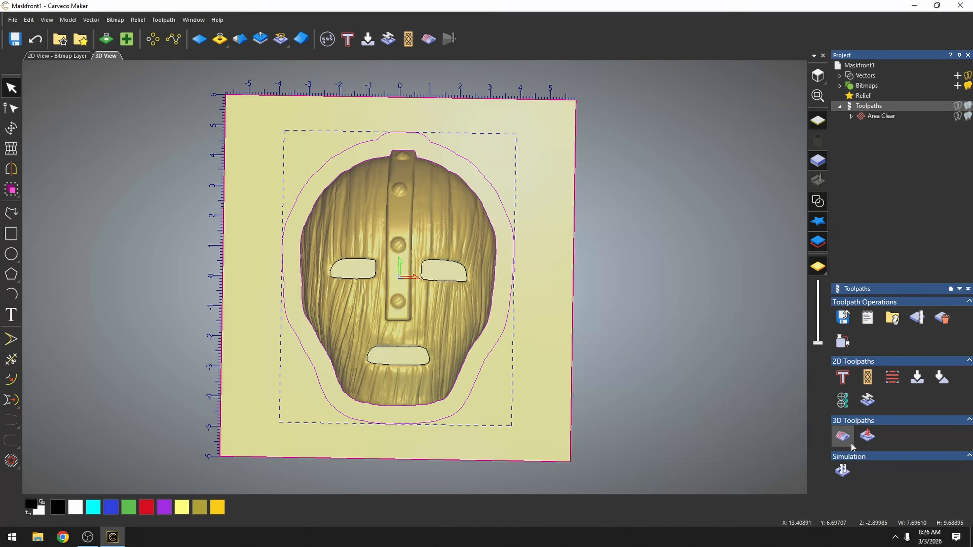
left_click(843, 437)
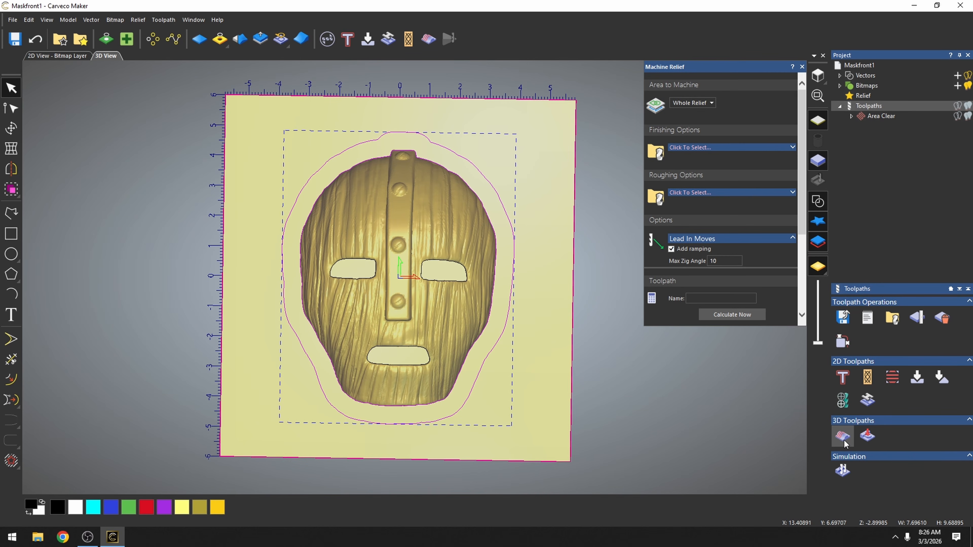
left_click(706, 103)
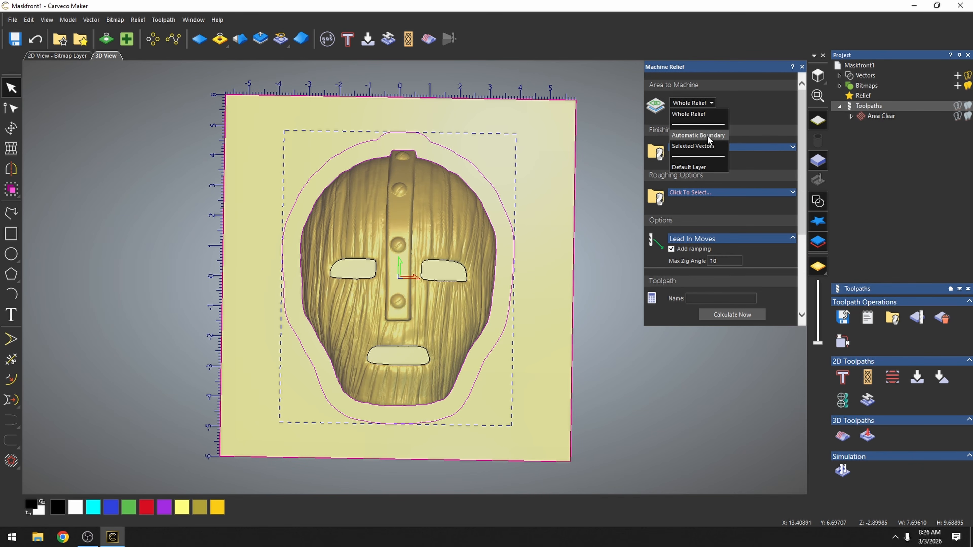
left_click(708, 146)
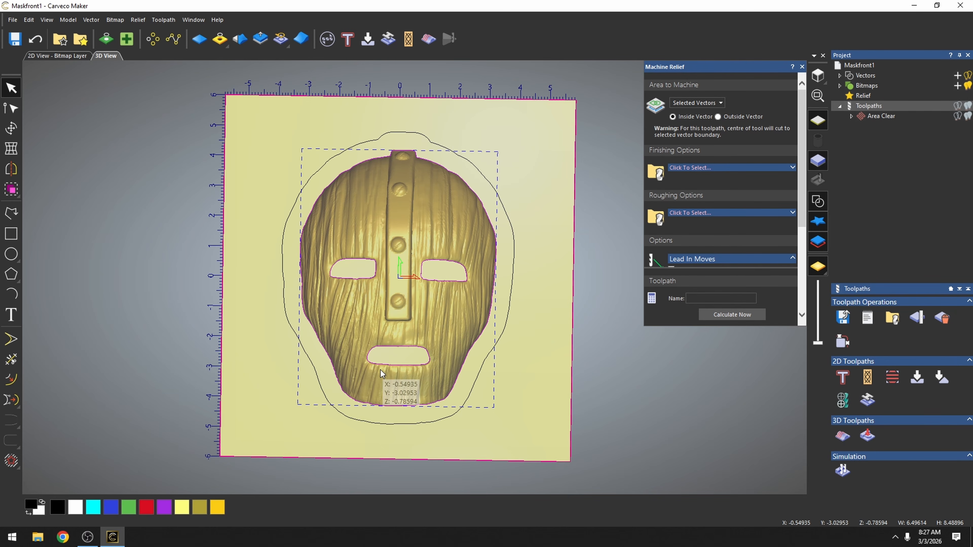
Choose the 1/16" Skinny Jenny Tapered Ball Nose as the finishing tool for the Machine Relief toolpath.
left_click(760, 171)
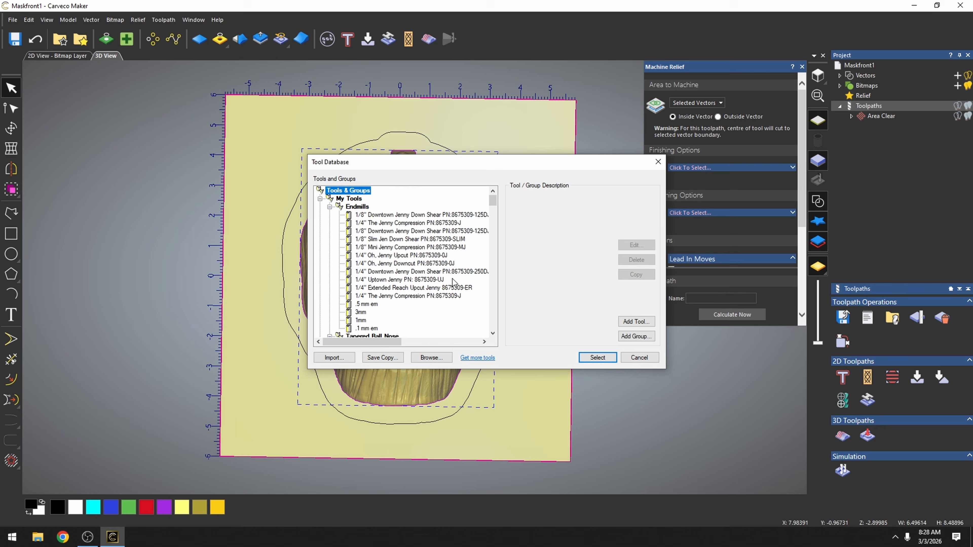
scroll(424, 284, "down", 2)
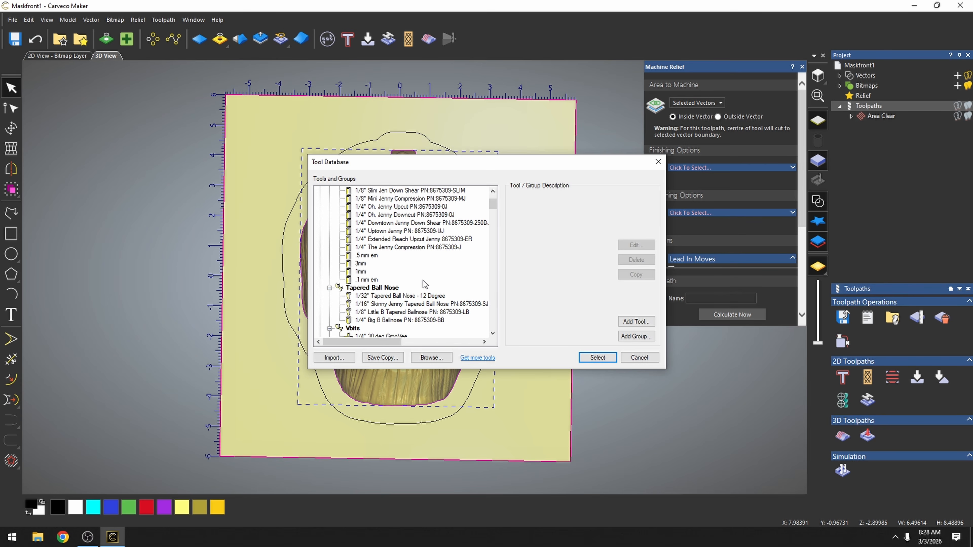
double_click(420, 305)
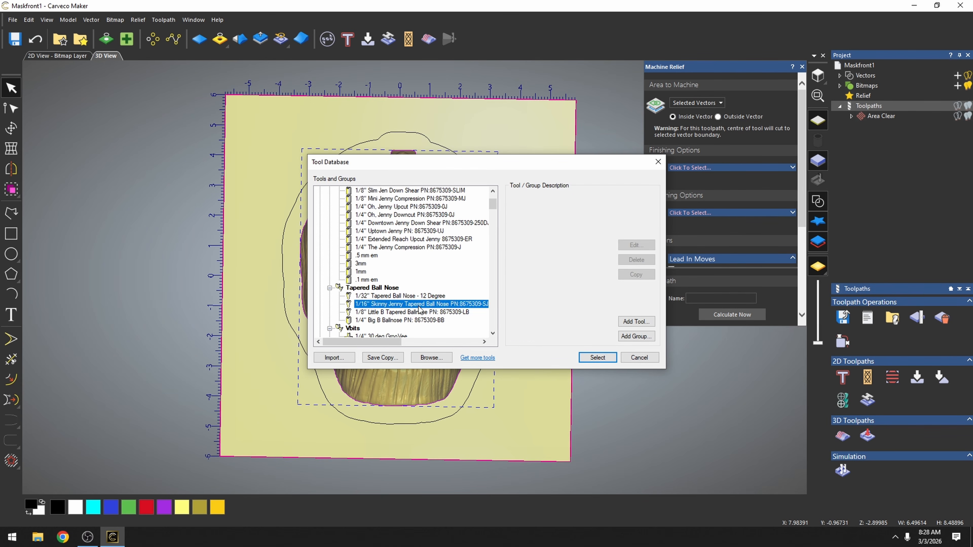
Rough with the 1/4" Extended Reach Upcut Jenny at 40 inch/min and 15000 rpm using the Offset strategy, and calculate the Machine Relief toolpath.
left_click(420, 288)
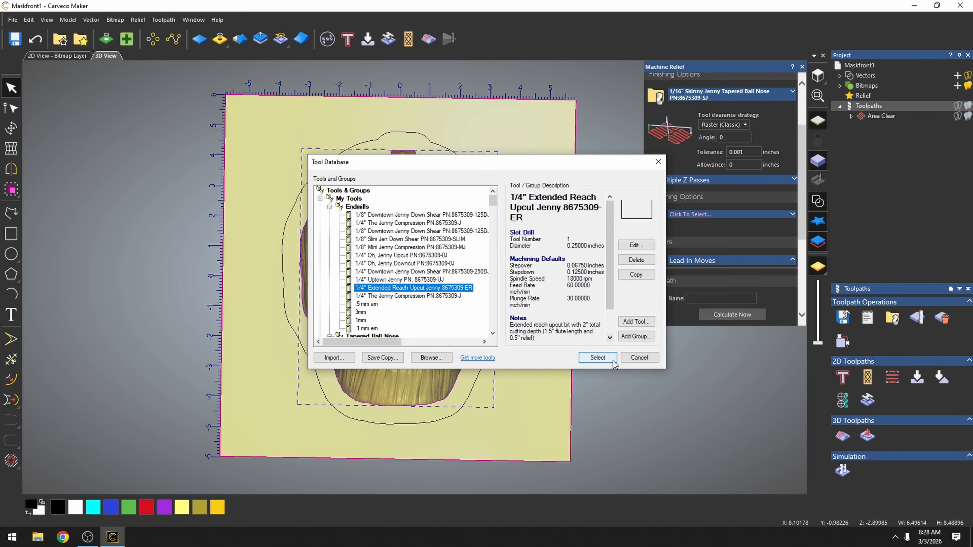
left_click(598, 357)
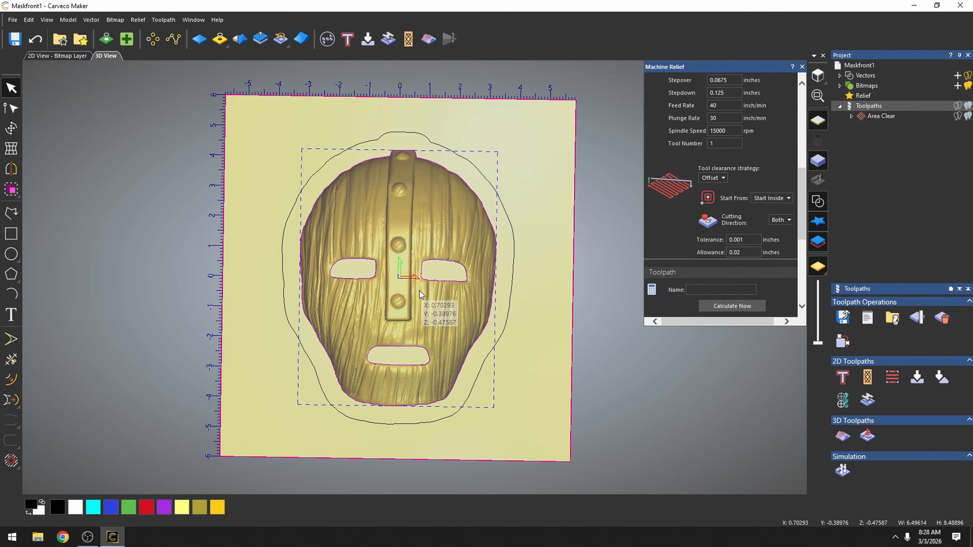
scroll(449, 388, "down", 2)
scroll(750, 199, "down", 5)
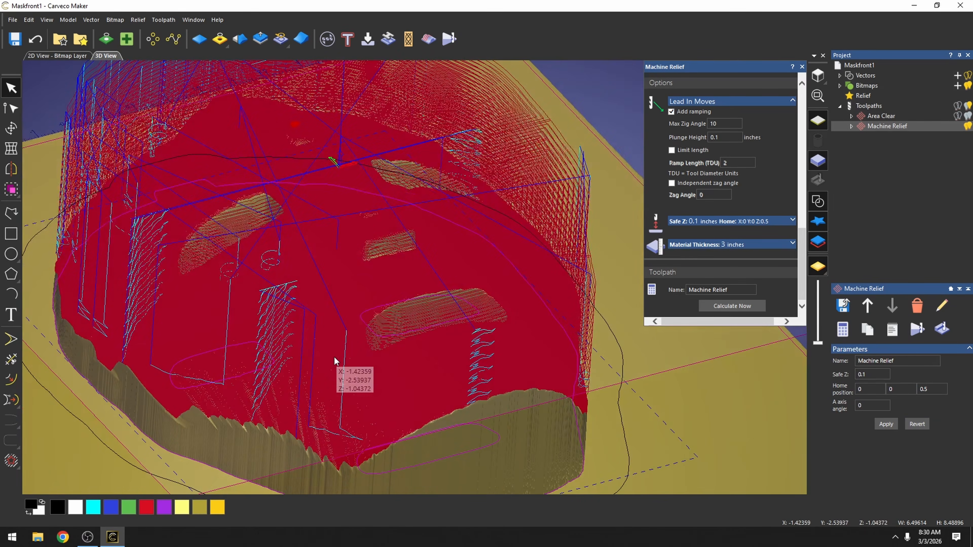
Examine the Machine Relief toolpath around the mask's sides, chin, eye and mouth openings from several angles.
left_click_drag(353, 365, 545, 301)
scroll(549, 299, "down", 6)
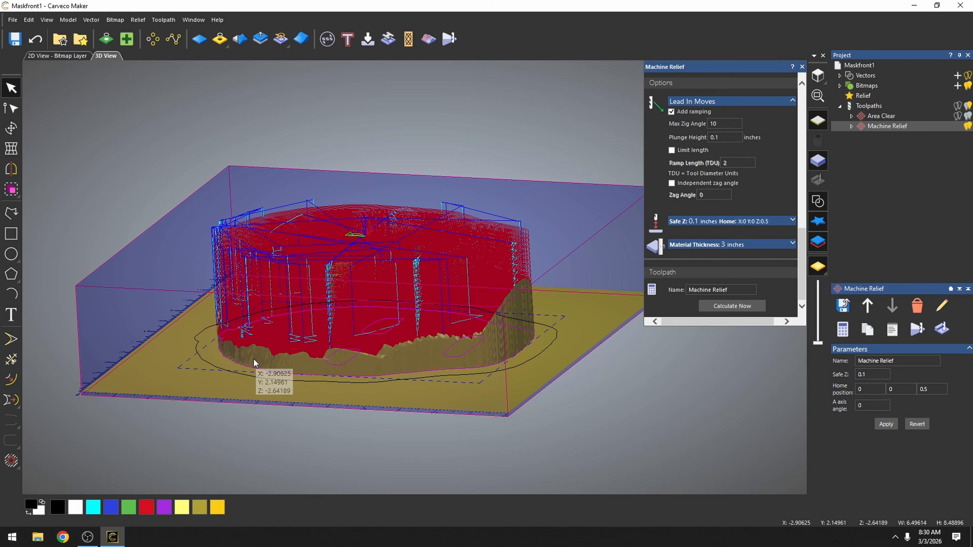
left_click_drag(261, 374, 316, 367)
left_click_drag(371, 345, 385, 373)
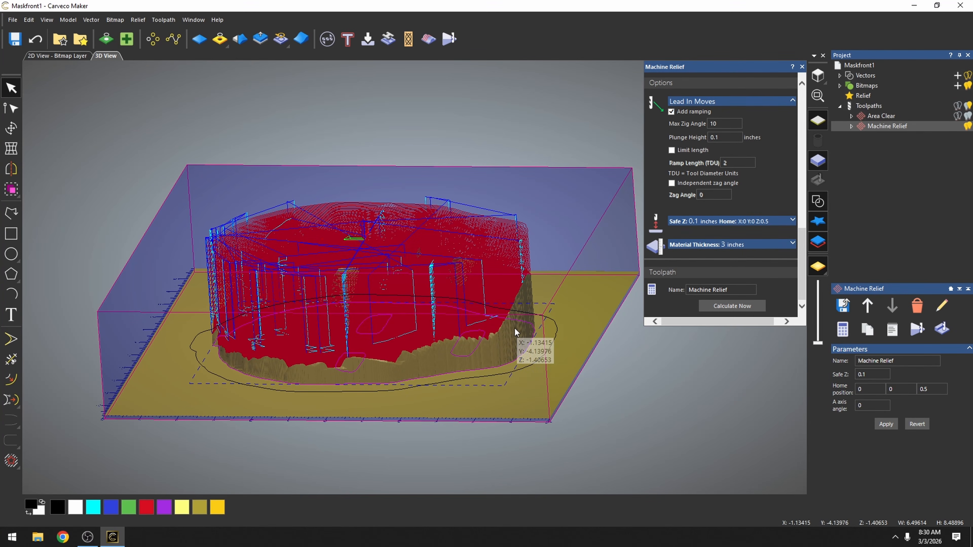
left_click_drag(547, 343, 434, 322)
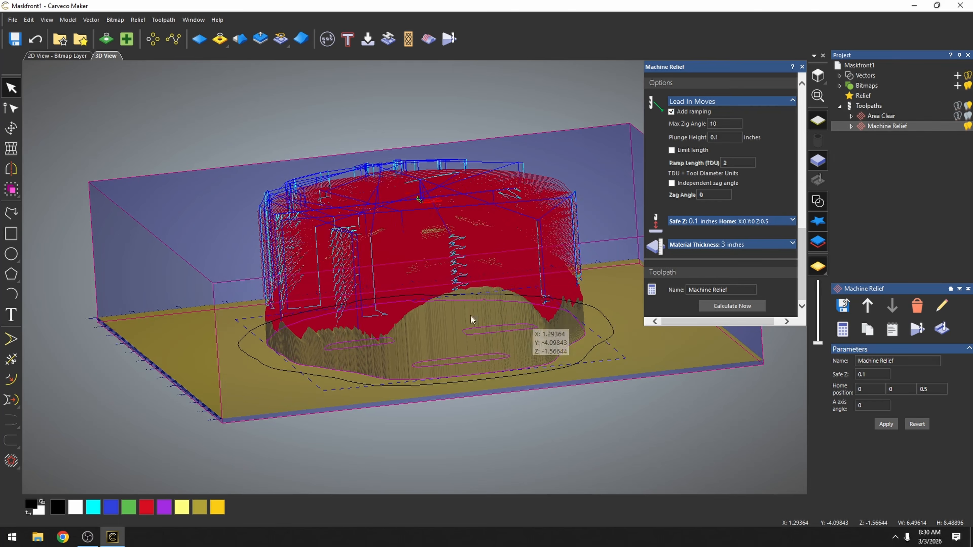
left_click_drag(535, 331, 303, 320)
left_click_drag(559, 323, 339, 326)
left_click_drag(590, 335, 361, 517)
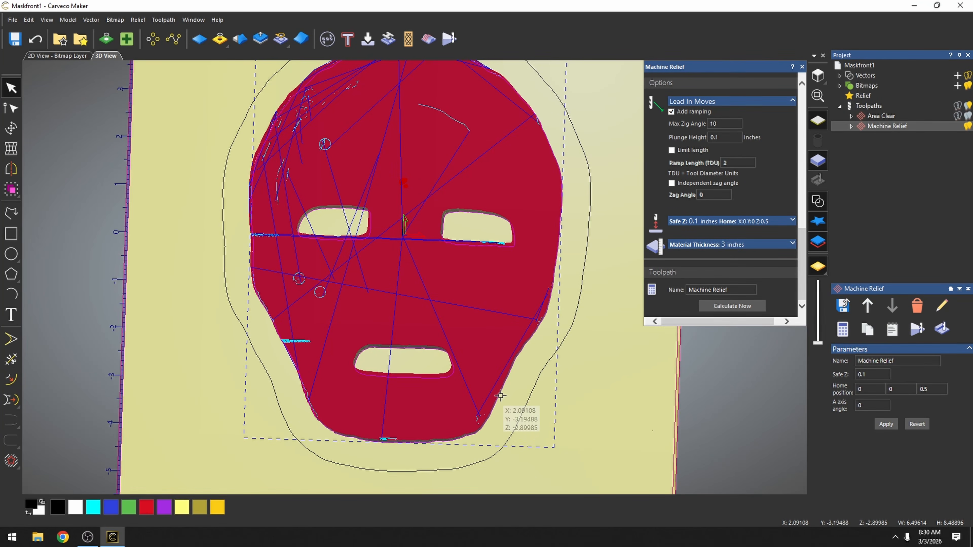
Hide the Machine Relief toolpath and start an outside Profiling toolpath on the selected vectors with a start depth of 1 inch.
left_click(968, 125)
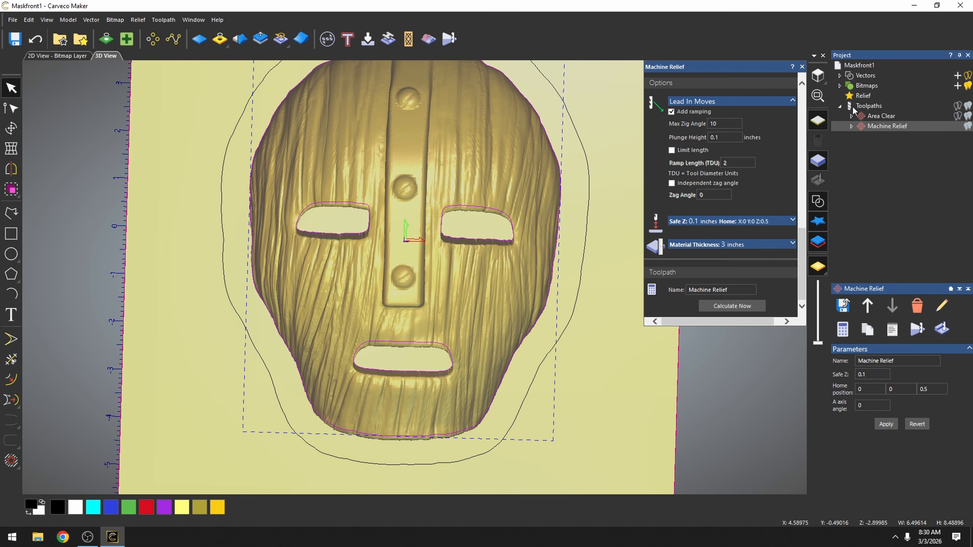
left_click(870, 107)
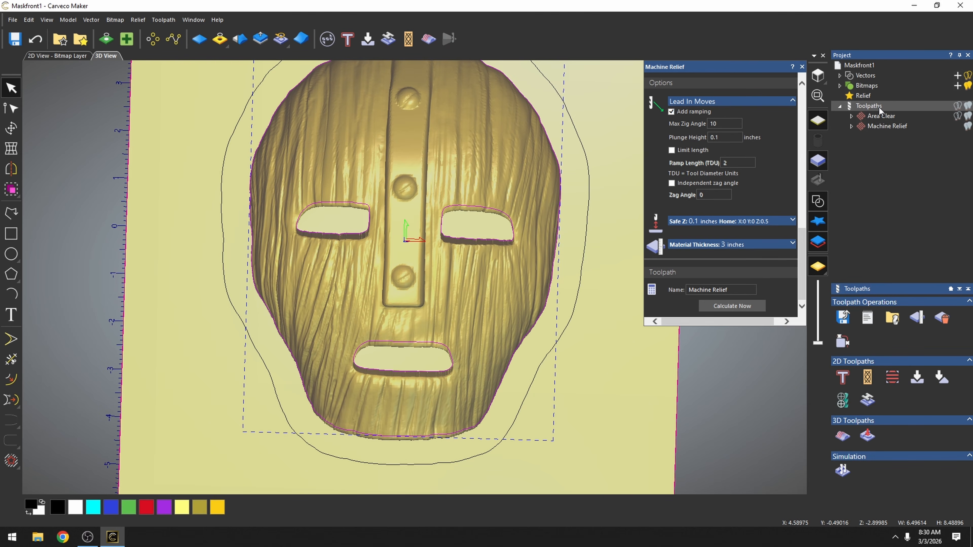
left_click(843, 378)
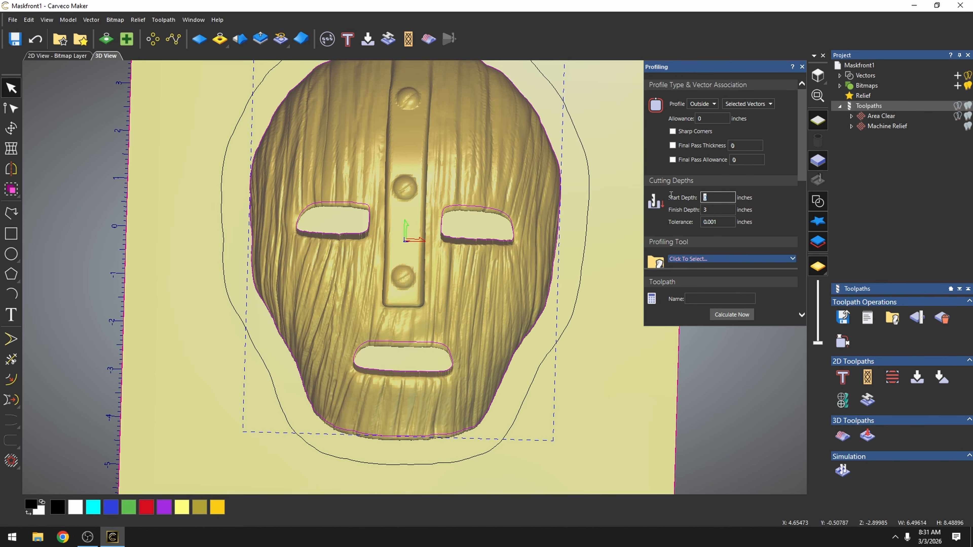
type("1")
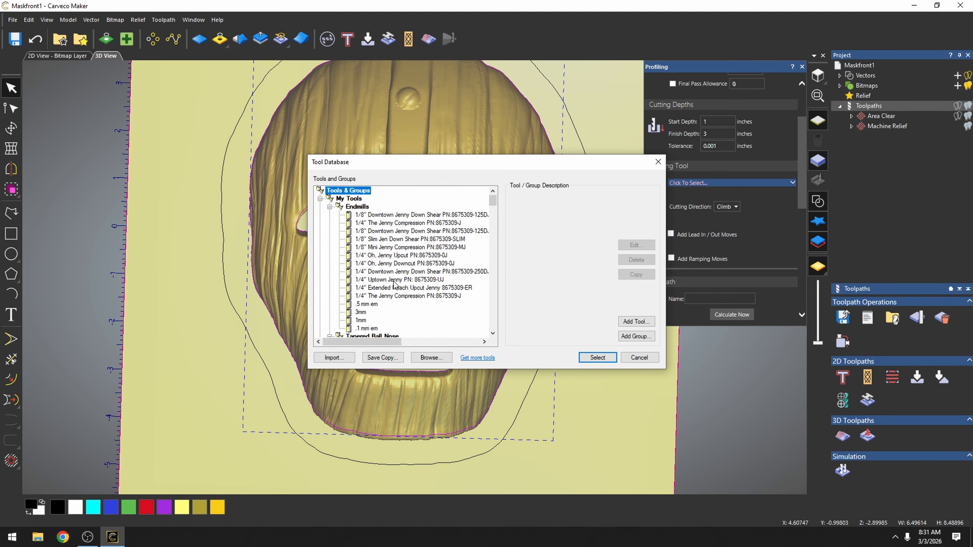
Choose the 1/4" Extended Reach Upcut Jenny as the profiling tool and enable 3D bridges with 0.25 inch length and 0.25 inch thickness.
left_click(394, 288)
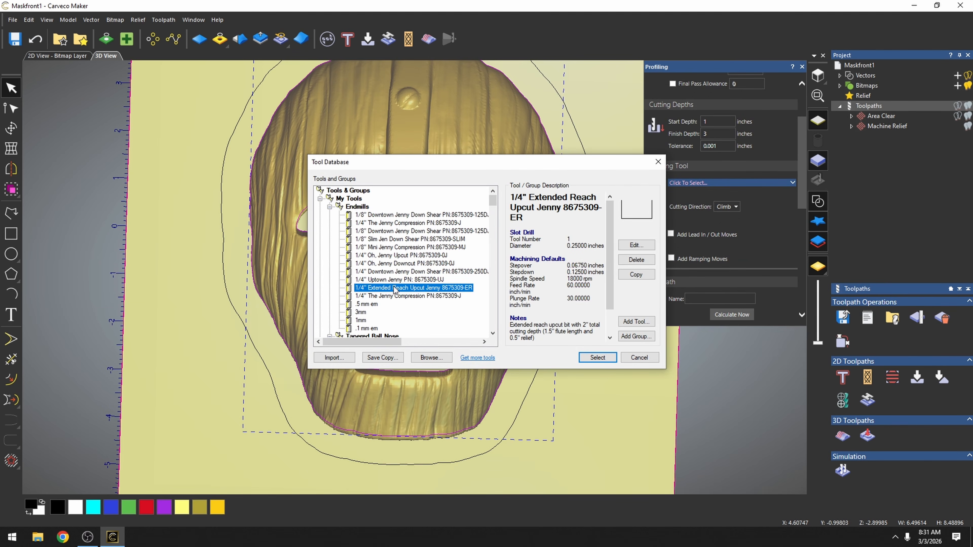
key("Return")
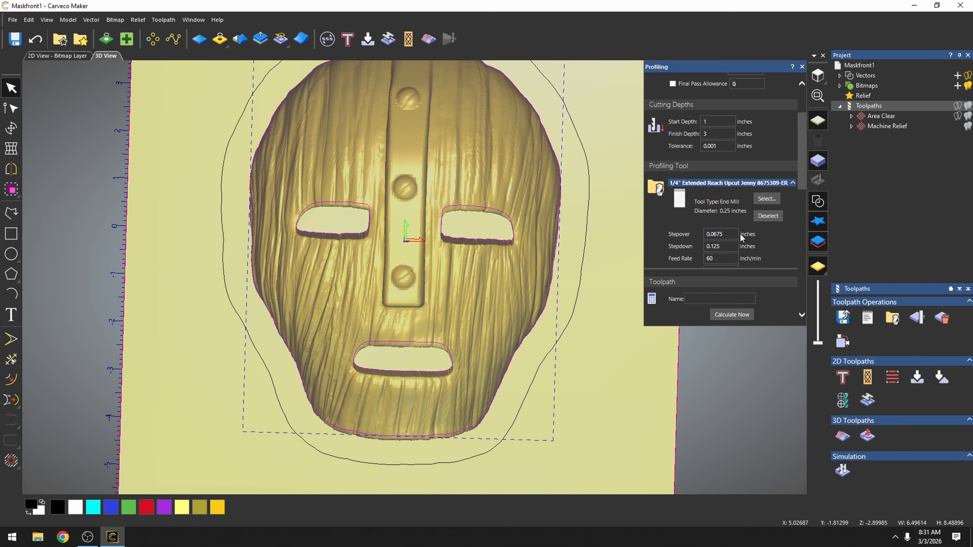
scroll(740, 238, "down", 3)
scroll(716, 196, "down", 5)
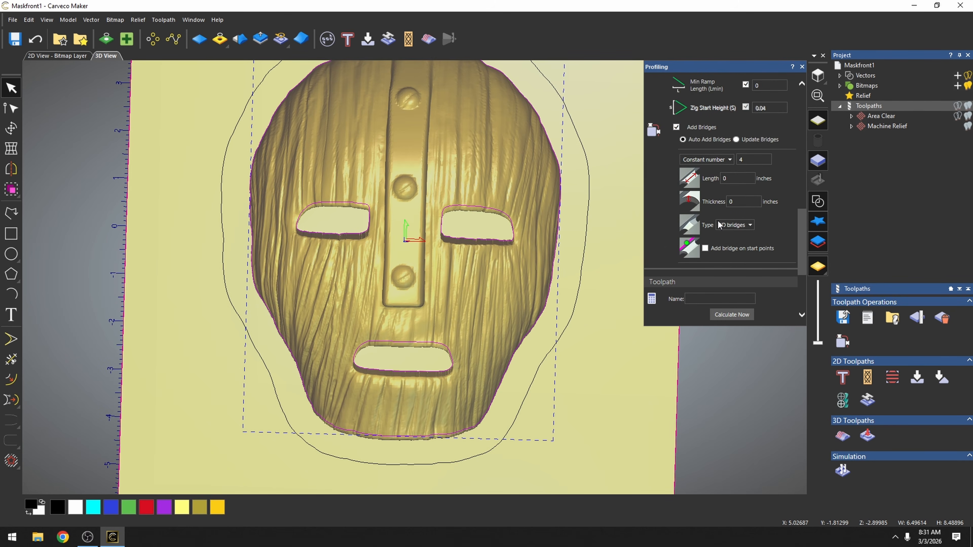
scroll(726, 239, "down", 1)
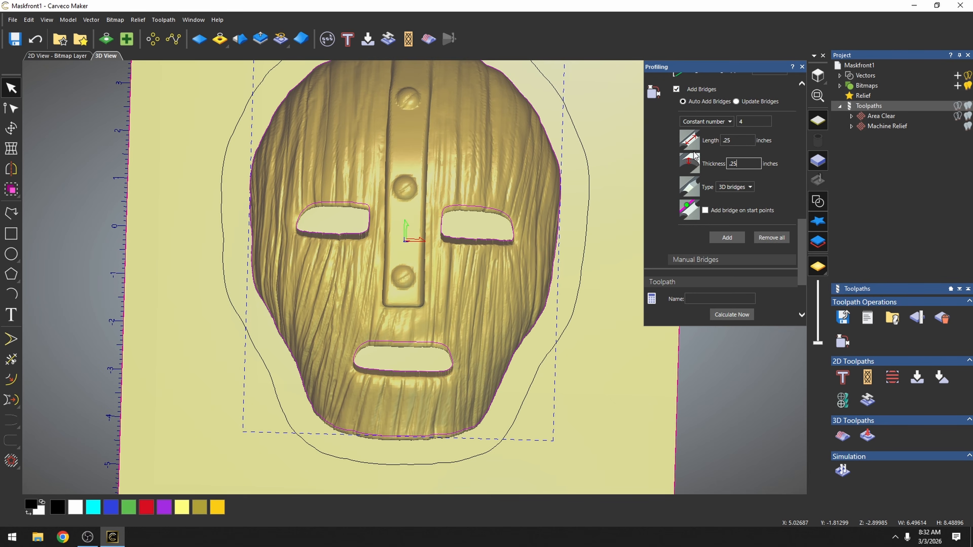
Place four bridges manually around the mask's outer boundary, two beside the forehead and two beside the chin, and calculate the Profile toolpath.
scroll(737, 203, "down", 2)
left_click(739, 203)
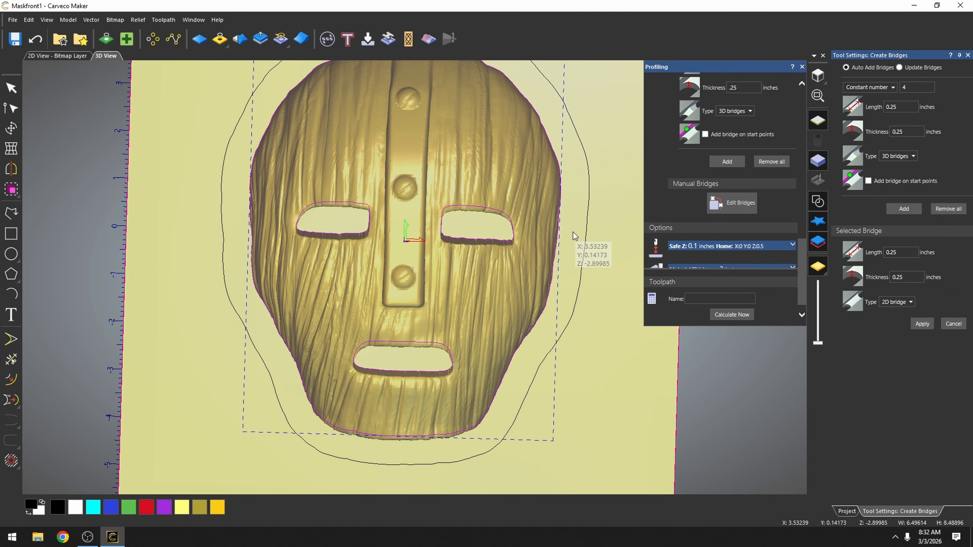
left_click(524, 102)
left_click(497, 397)
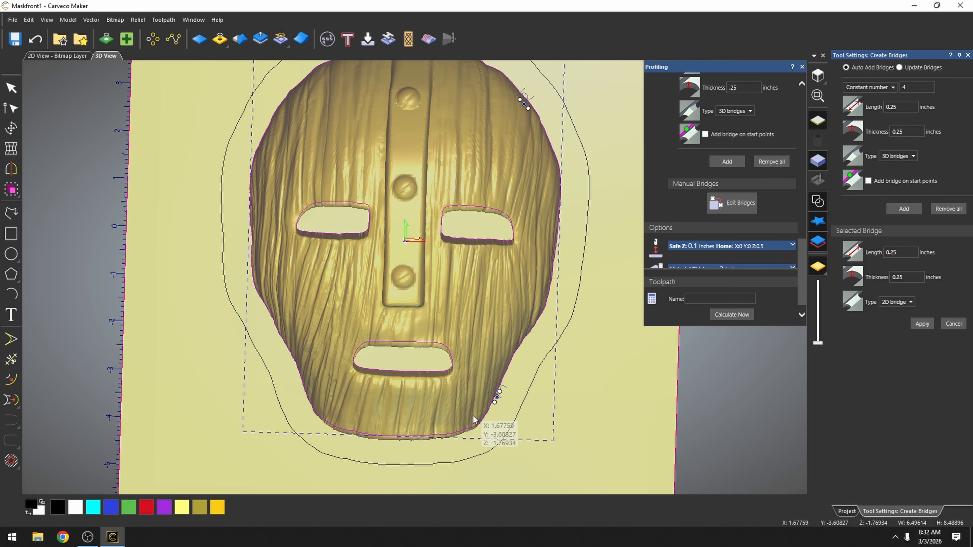
left_click(303, 387)
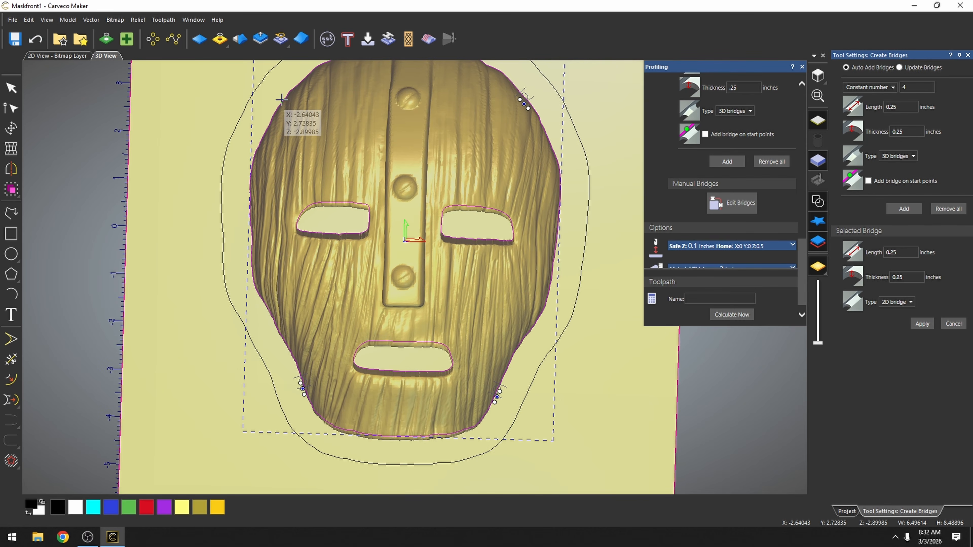
left_click(744, 299)
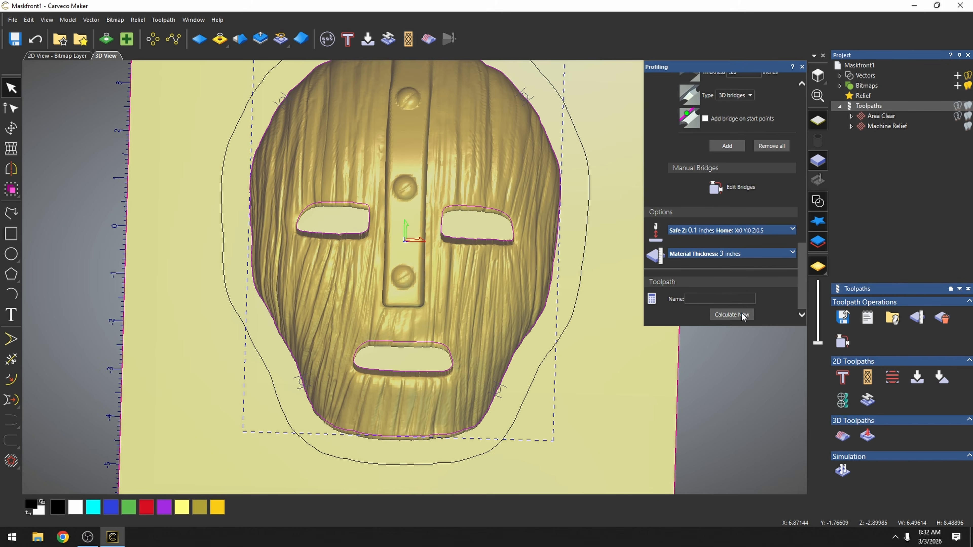
left_click(732, 315)
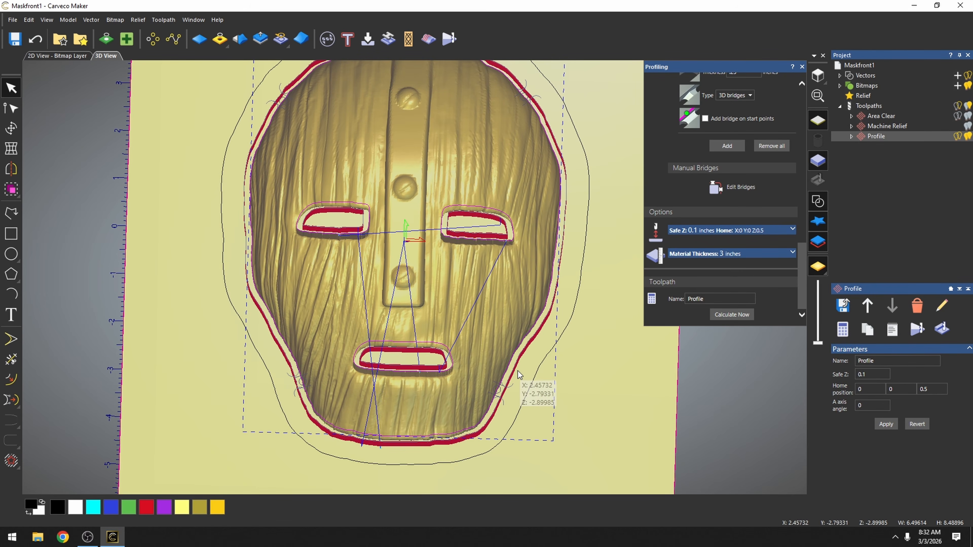
Select only the mask's outer boundary vector, leaving out the eyes and mouth, and recalculate the Profile toolpath.
left_click(526, 369)
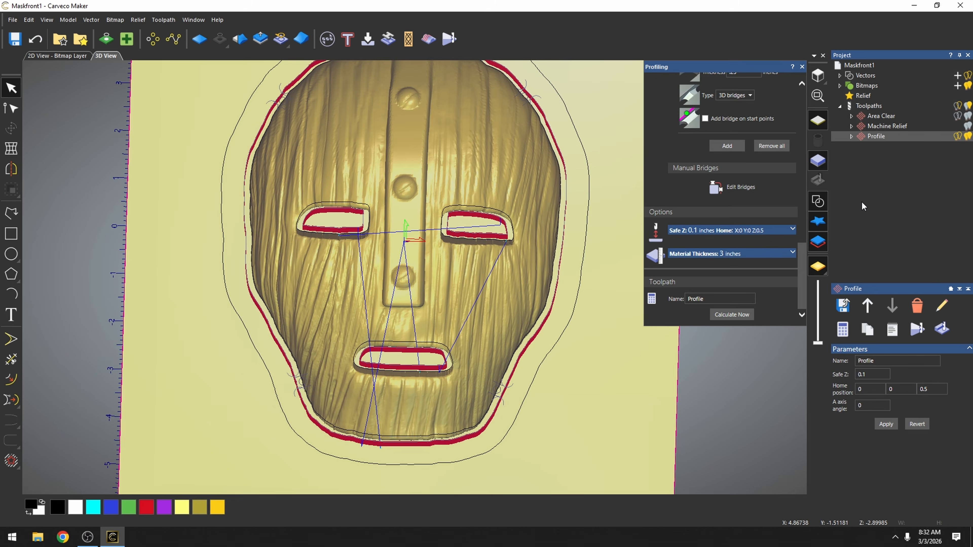
scroll(521, 374, "up", 5)
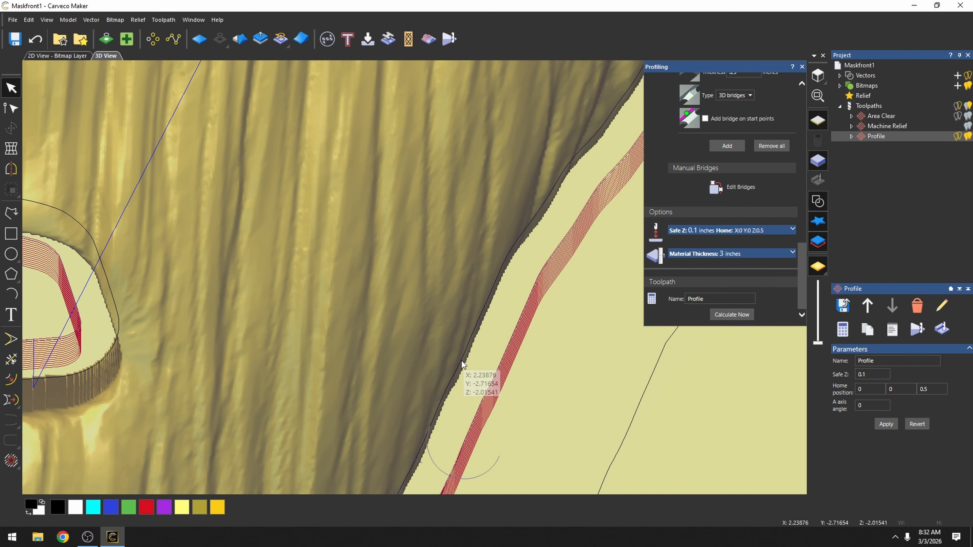
left_click(464, 362)
left_click(744, 316)
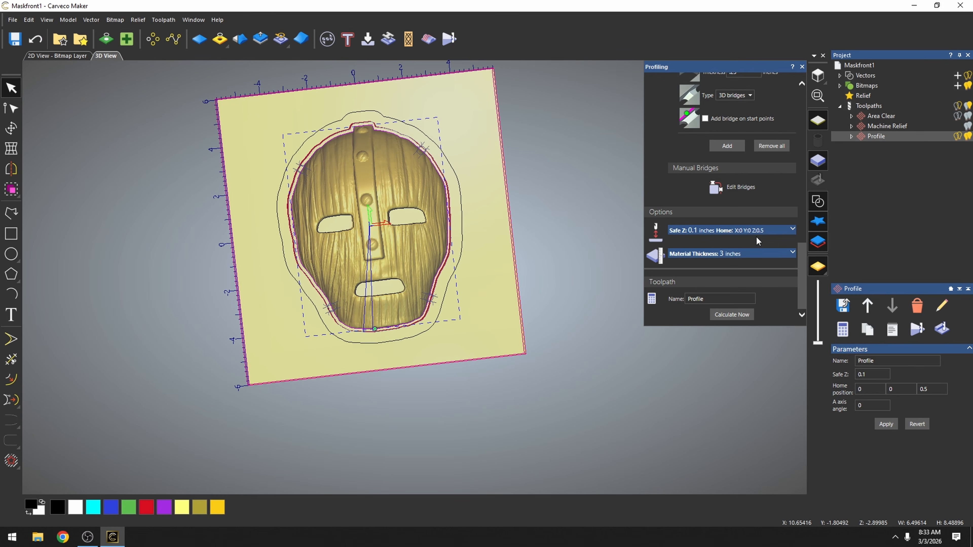
scroll(739, 139, "up", 5)
scroll(738, 139, "down", 5)
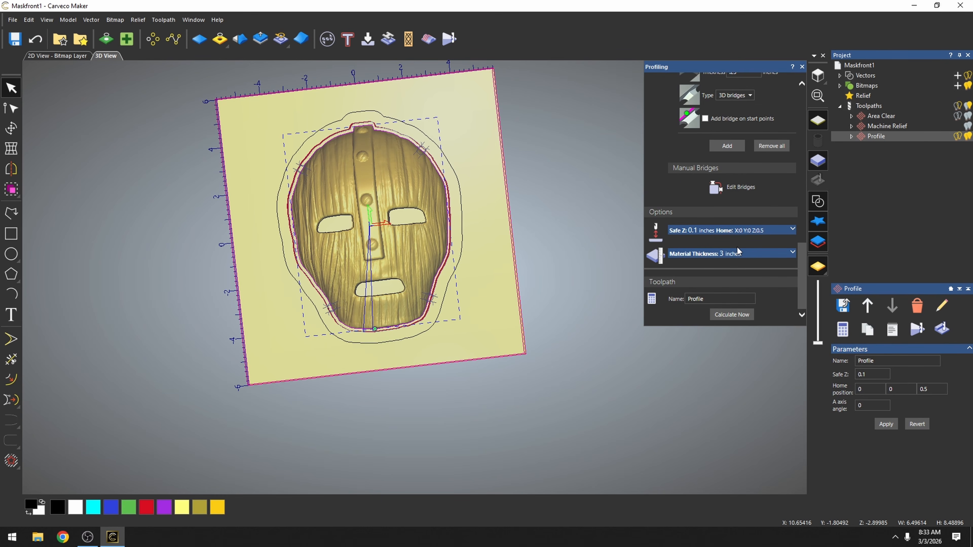